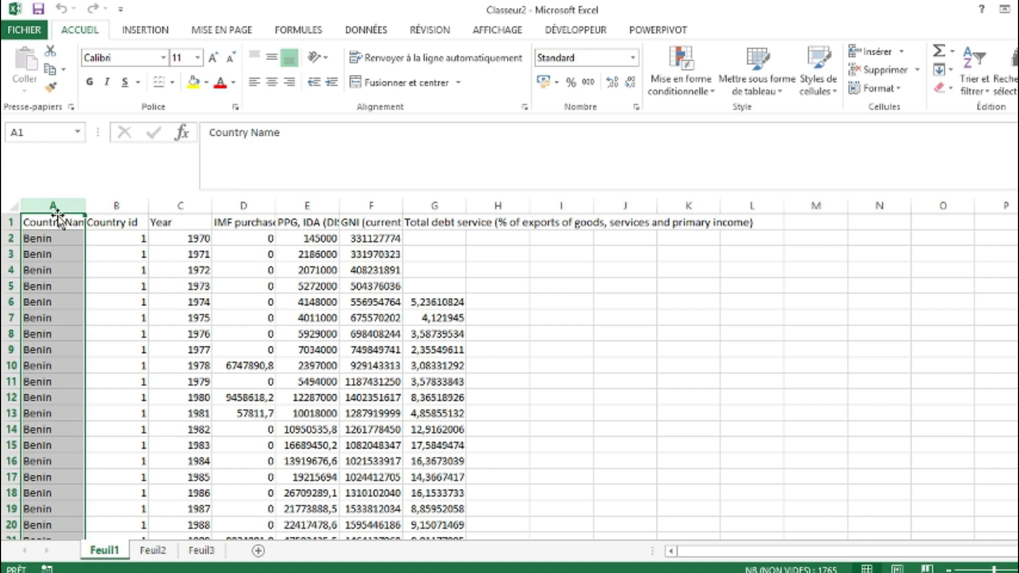
Review the Country Name column from its header through the Benin and Burundi rows, then return to the first row
click(59, 221)
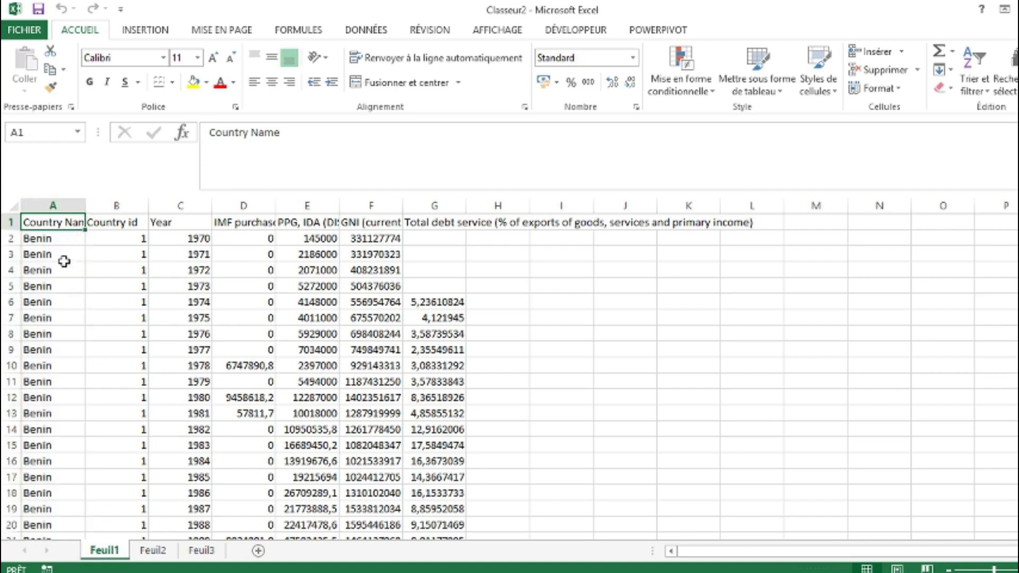
scroll(63, 267, down, 8)
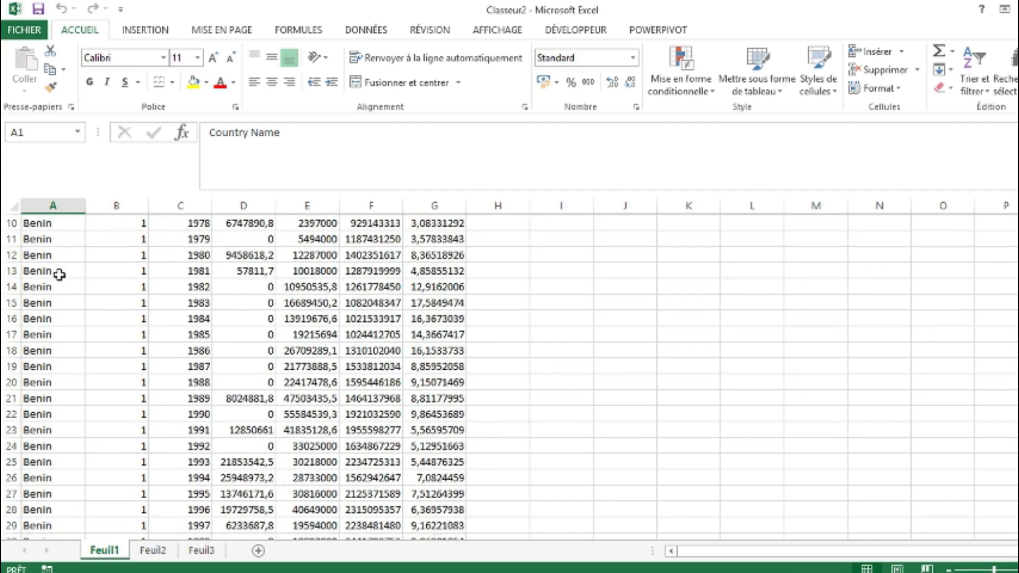
scroll(59, 274, down, 14)
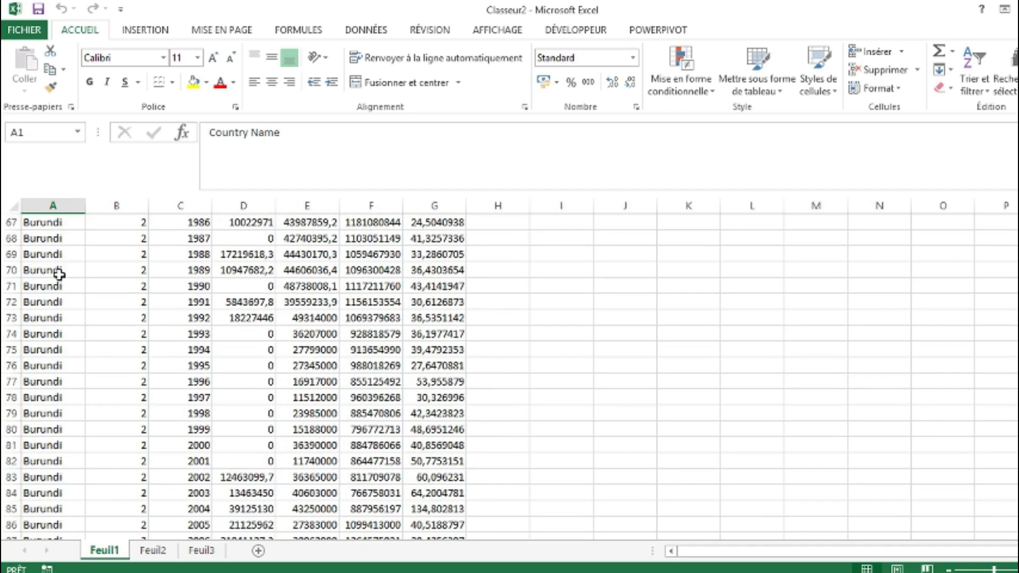
scroll(60, 274, down, 3)
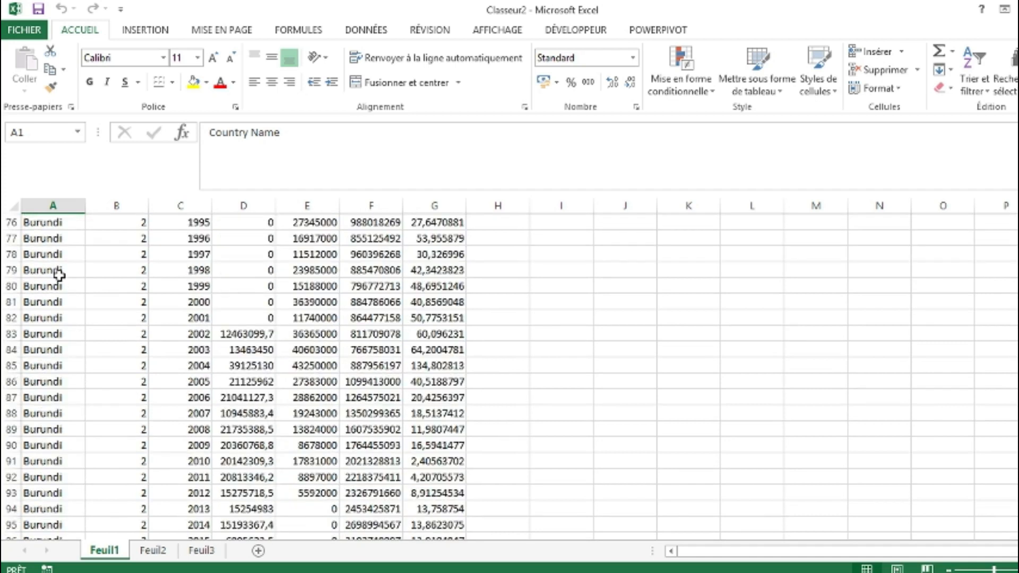
key(ctrl+Home)
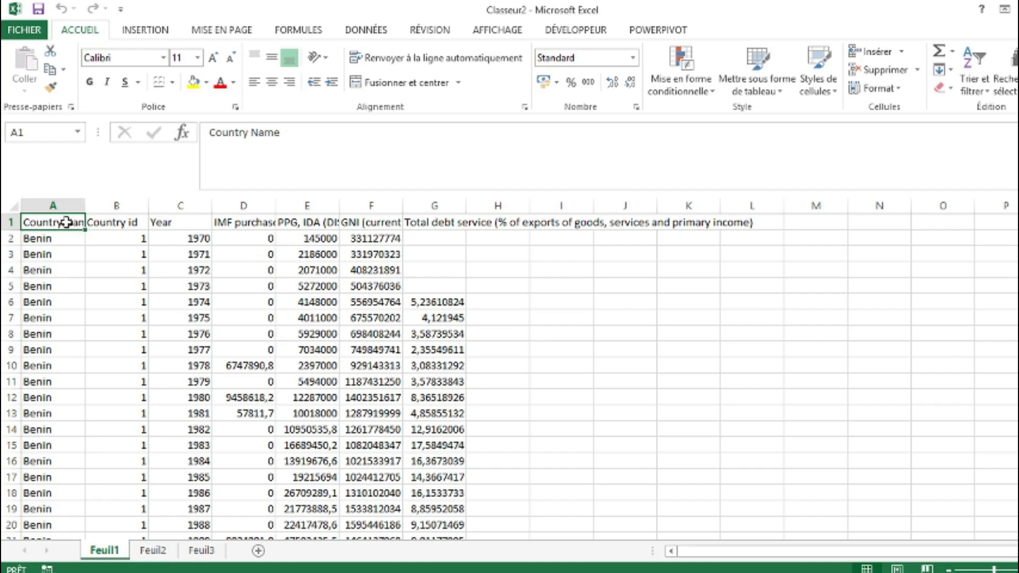
Examine how the Country id column numbers each country down the sheet
click(136, 222)
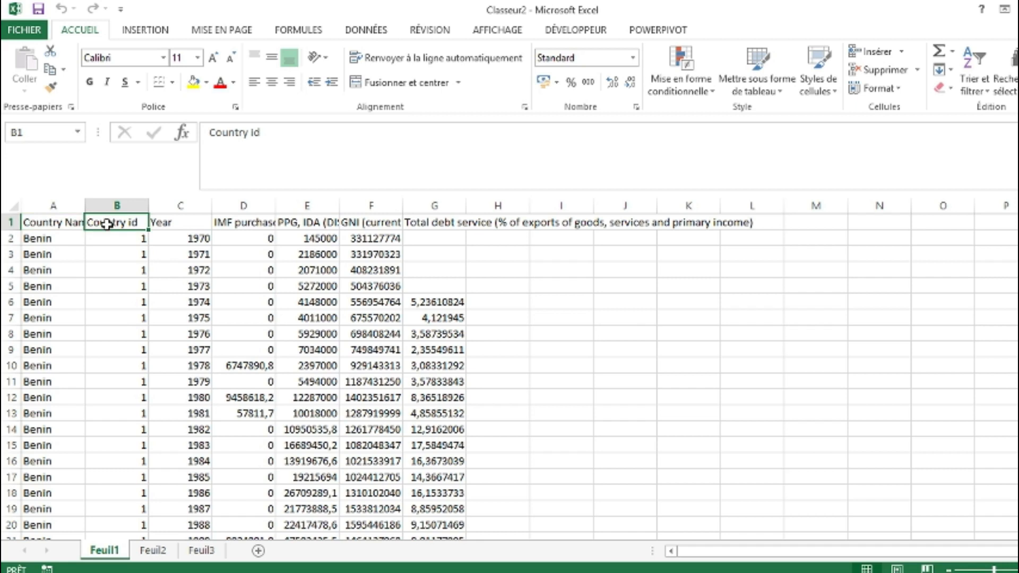
scroll(126, 336, down, 19)
scroll(126, 336, down, 14)
scroll(126, 336, up, 11)
scroll(126, 335, up, 20)
Examine the Benin rows by selecting some of the country's name cells and its Year values from 1970 to 2018
click(55, 241)
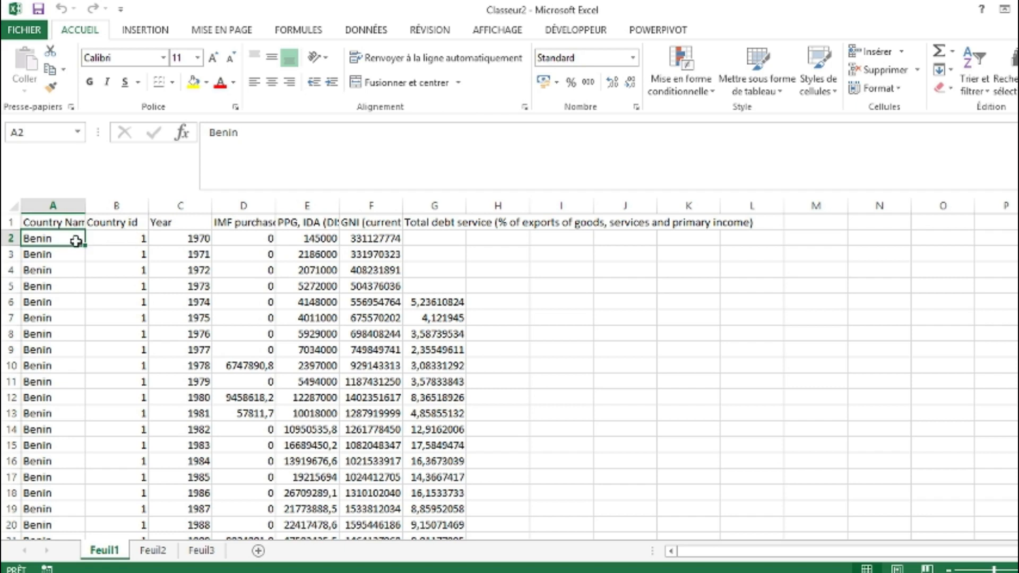
drag(46, 238, 80, 359)
scroll(79, 359, up, 2)
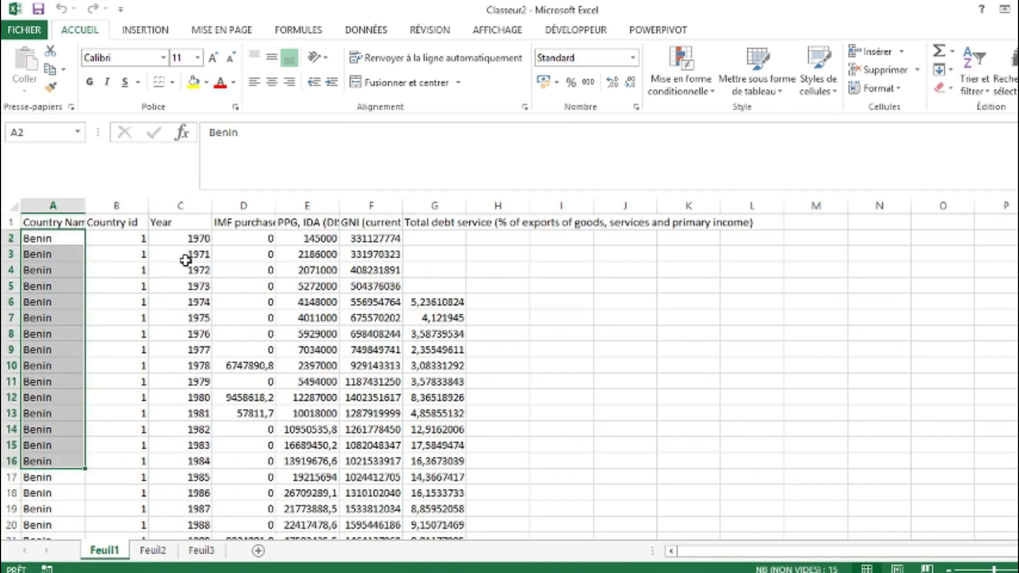
click(193, 237)
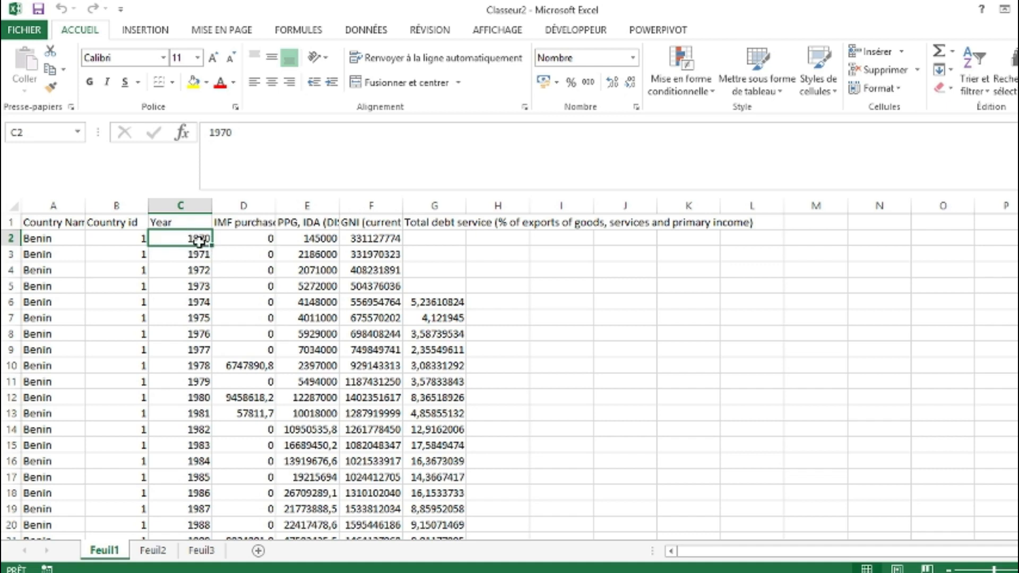
drag(198, 240, 191, 380)
scroll(196, 365, up, 13)
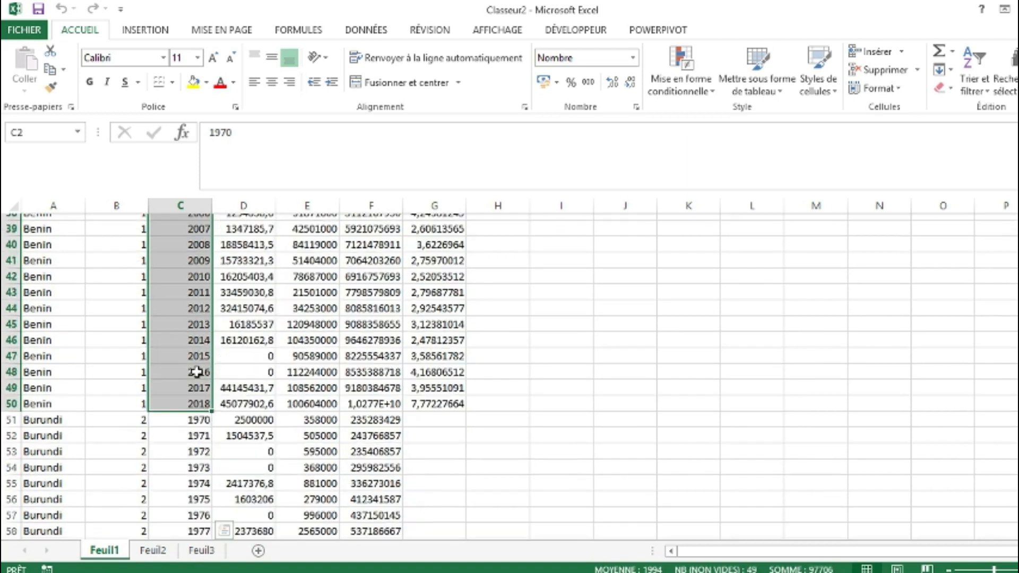
scroll(197, 372, down, 11)
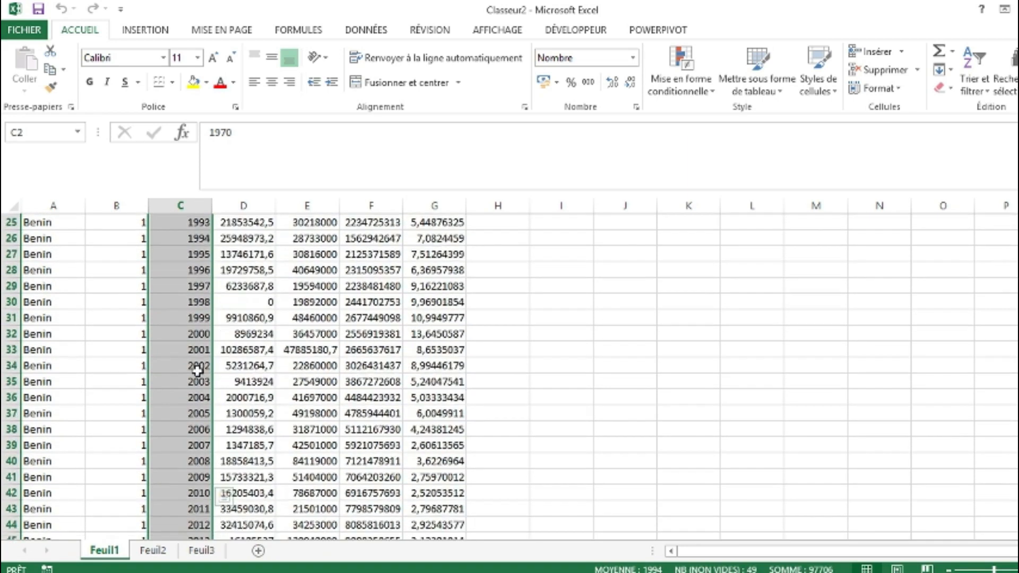
scroll(199, 370, up, 7)
scroll(197, 371, up, 4)
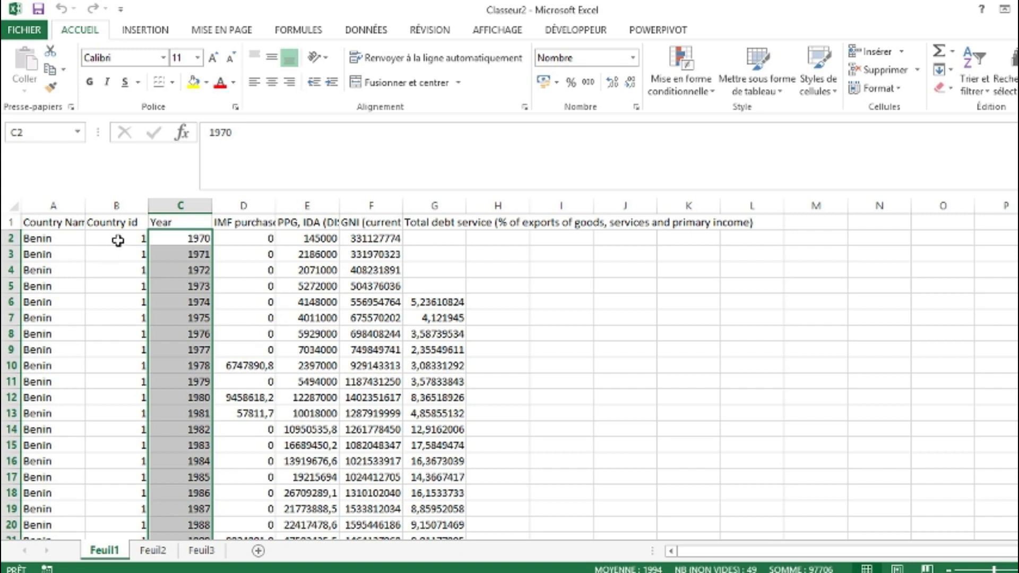
Compare the country ids where Benin changes to Burundi and select the first Burundi years, starting from 1970
scroll(111, 393, down, 11)
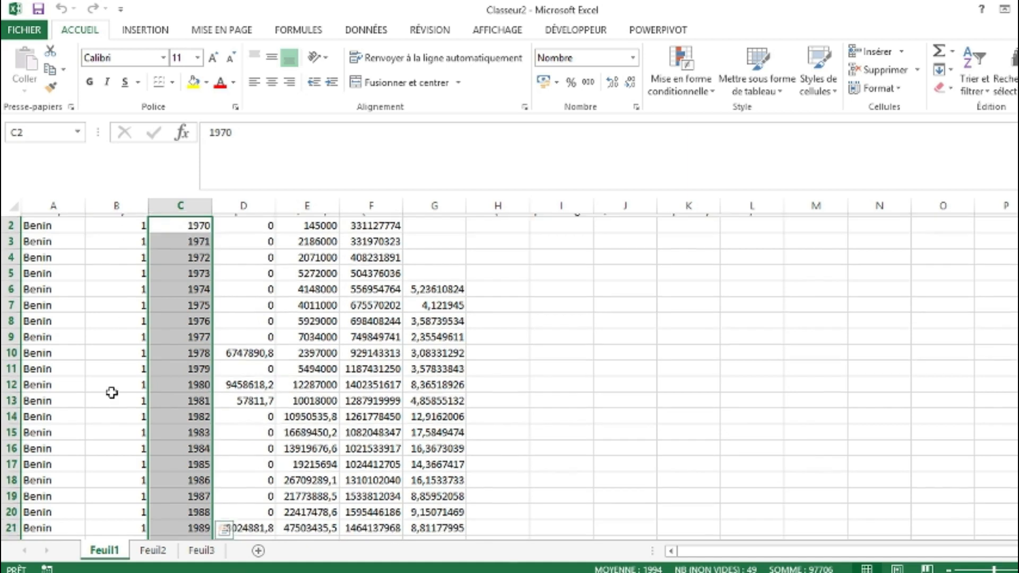
scroll(111, 394, down, 4)
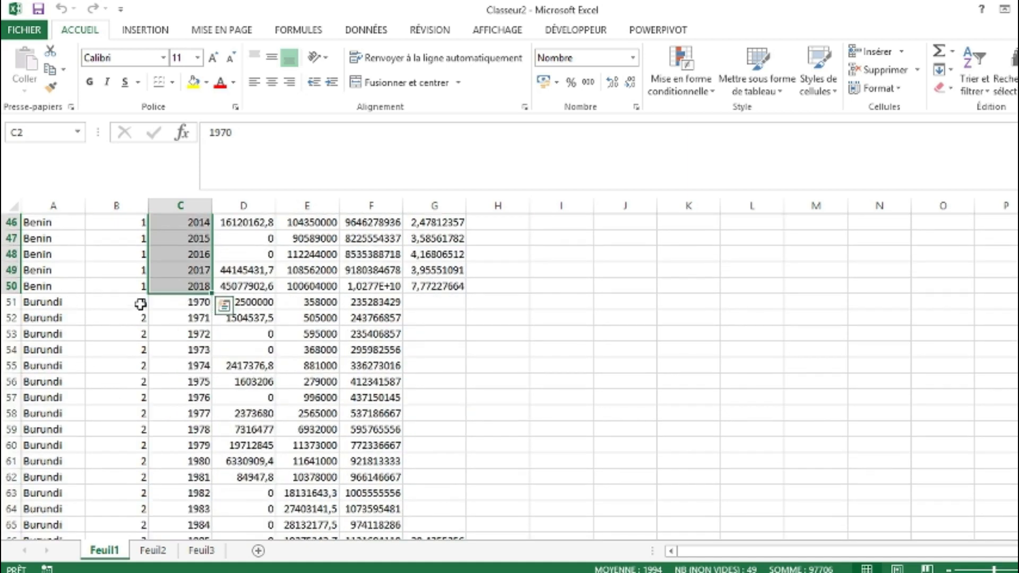
click(197, 302)
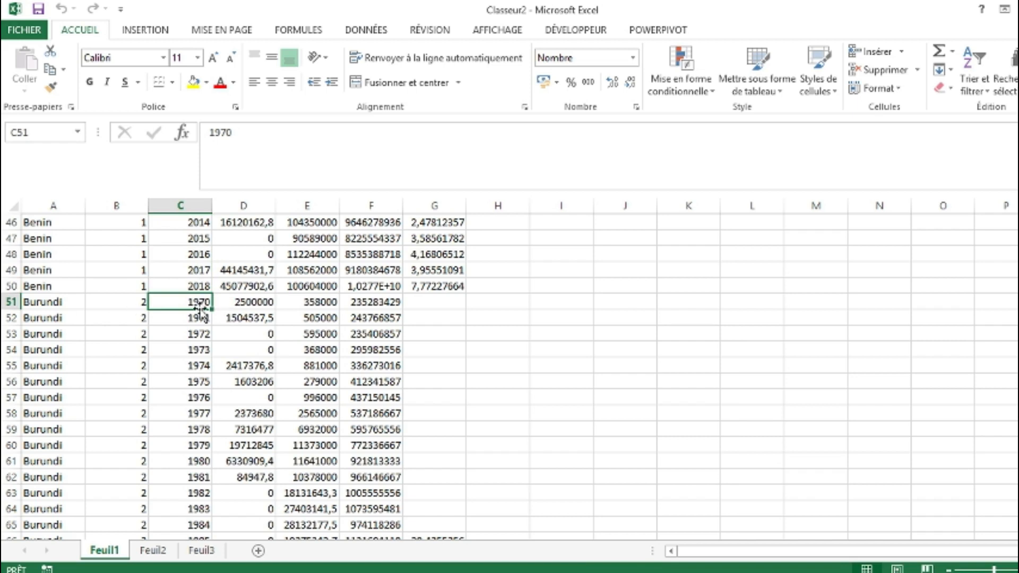
drag(200, 303, 218, 473)
scroll(205, 464, up, 15)
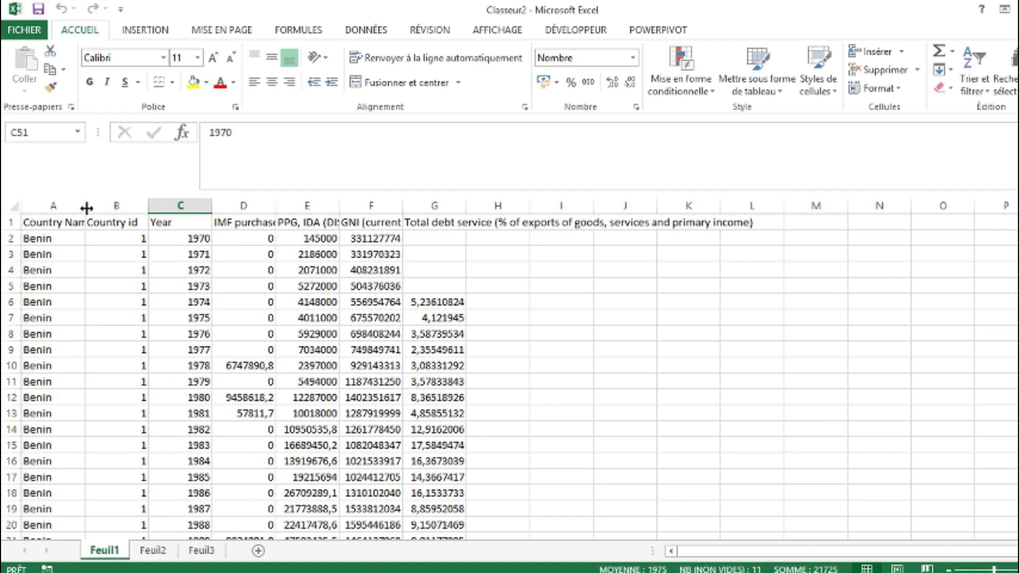
Read the full IMF purchases header in D1 and inspect Benin's values for 1970, 1978 and 1979
click(256, 198)
click(246, 221)
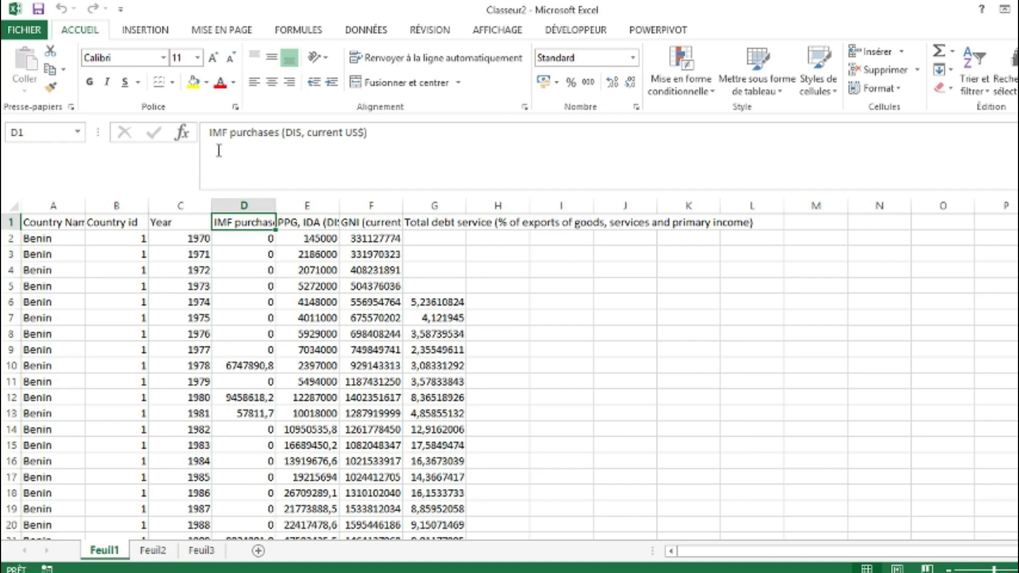
drag(207, 135, 327, 134)
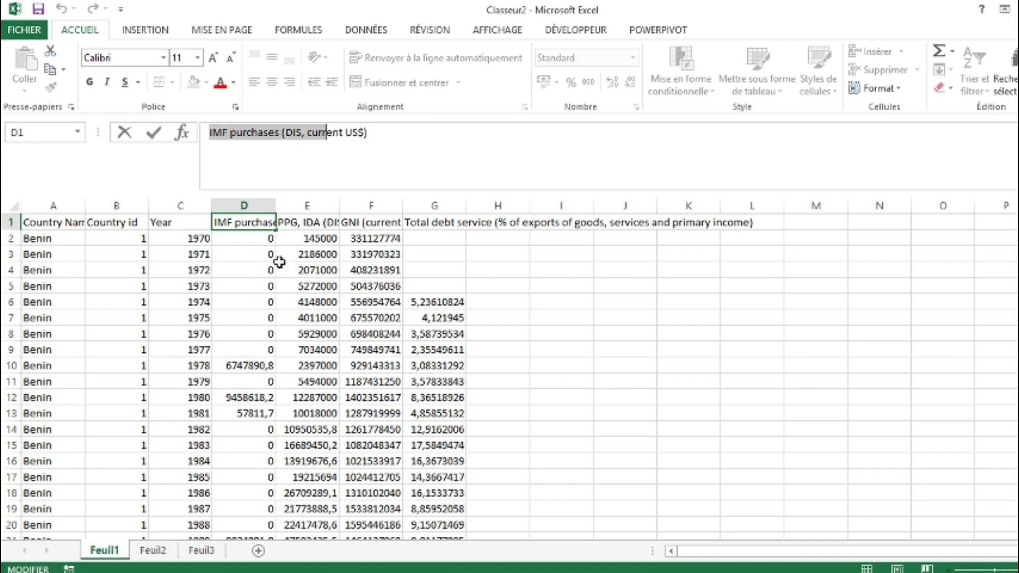
click(251, 239)
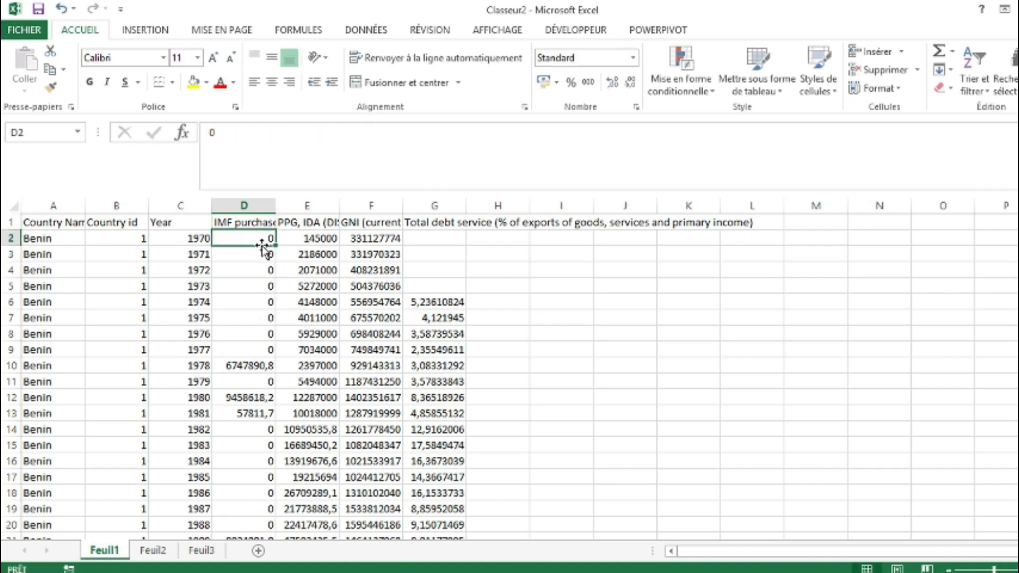
click(48, 242)
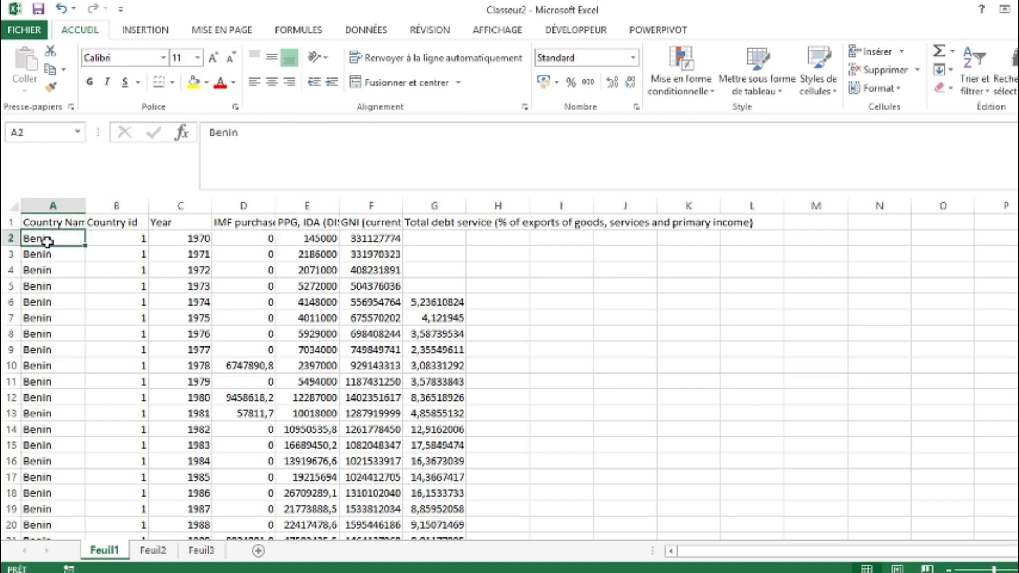
click(263, 241)
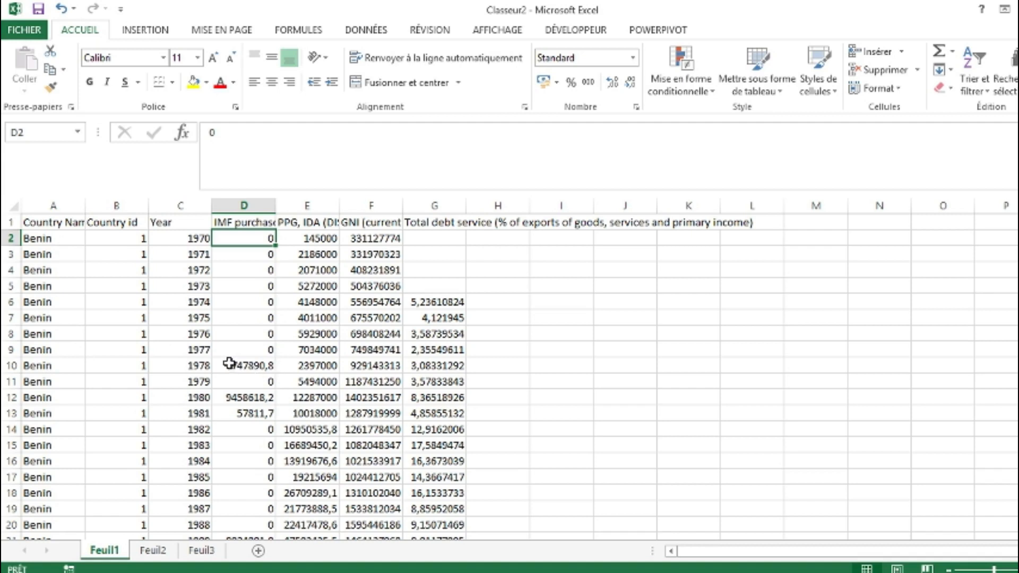
click(262, 366)
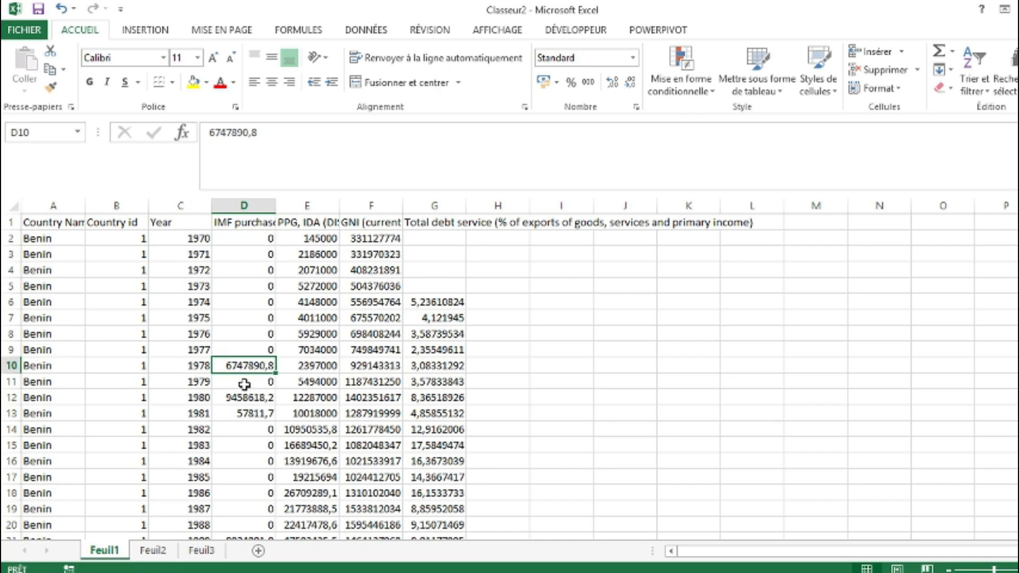
click(245, 384)
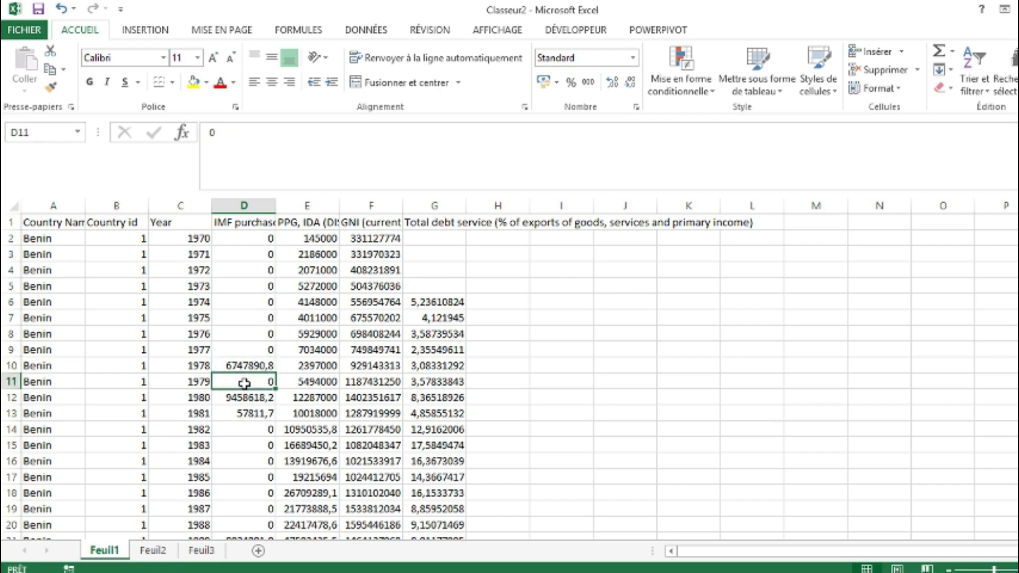
Review the IMF purchases values for Burundi and Burkina Faso, selecting Burkina Faso's 1978 to 1980 amounts
scroll(259, 407, down, 3)
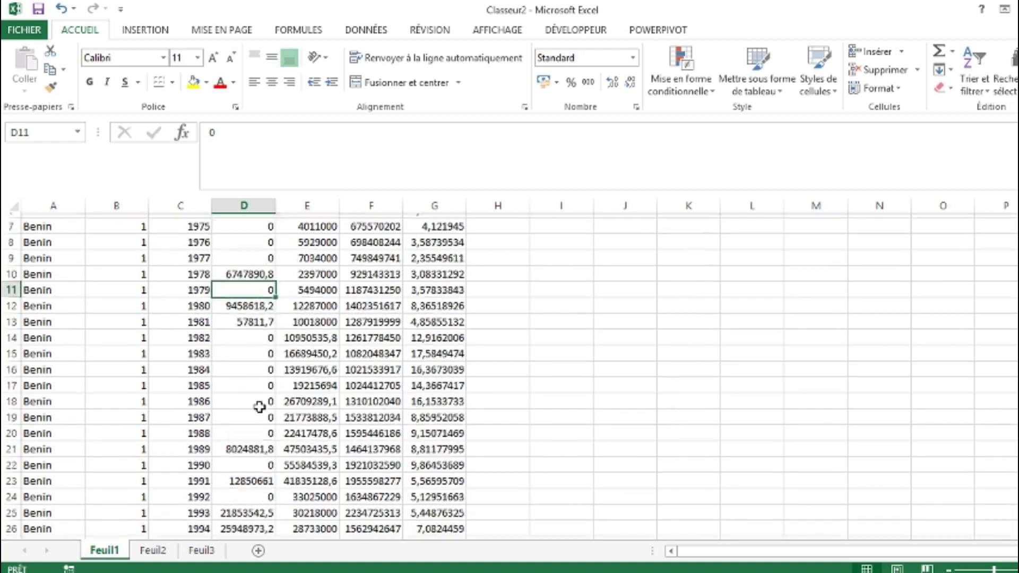
scroll(260, 407, down, 19)
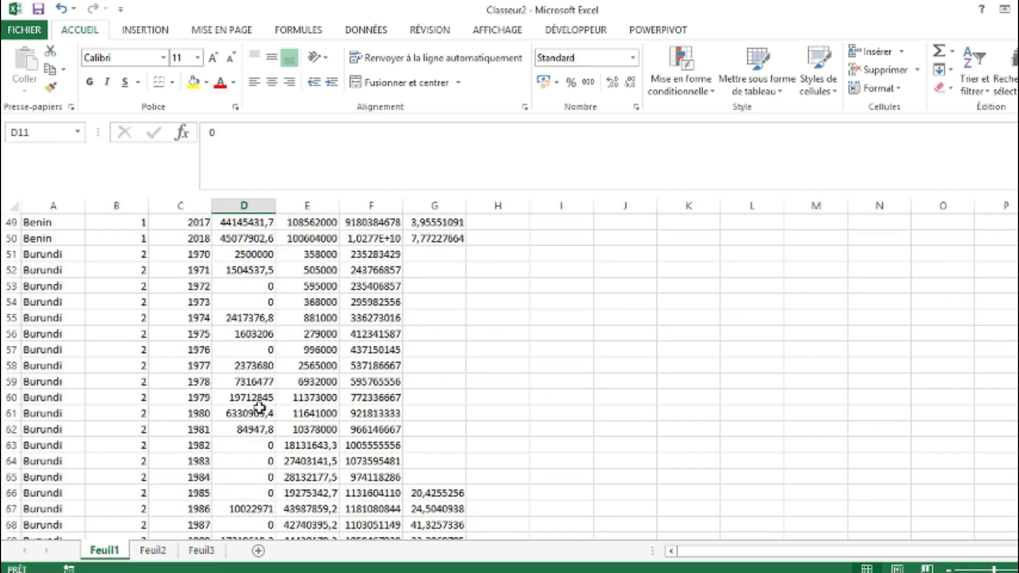
scroll(259, 408, down, 10)
scroll(259, 408, down, 9)
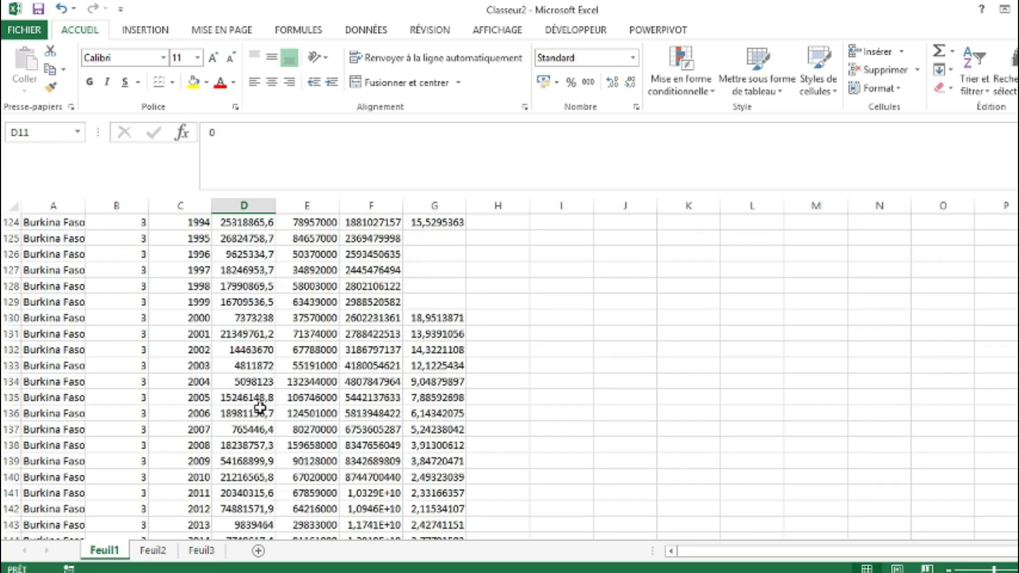
scroll(260, 408, up, 8)
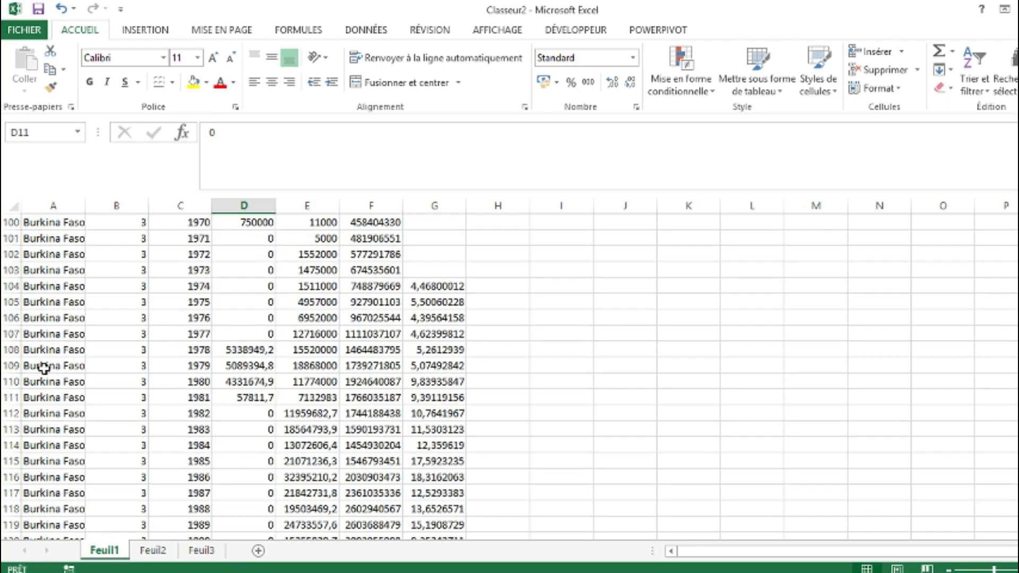
scroll(44, 367, up, 2)
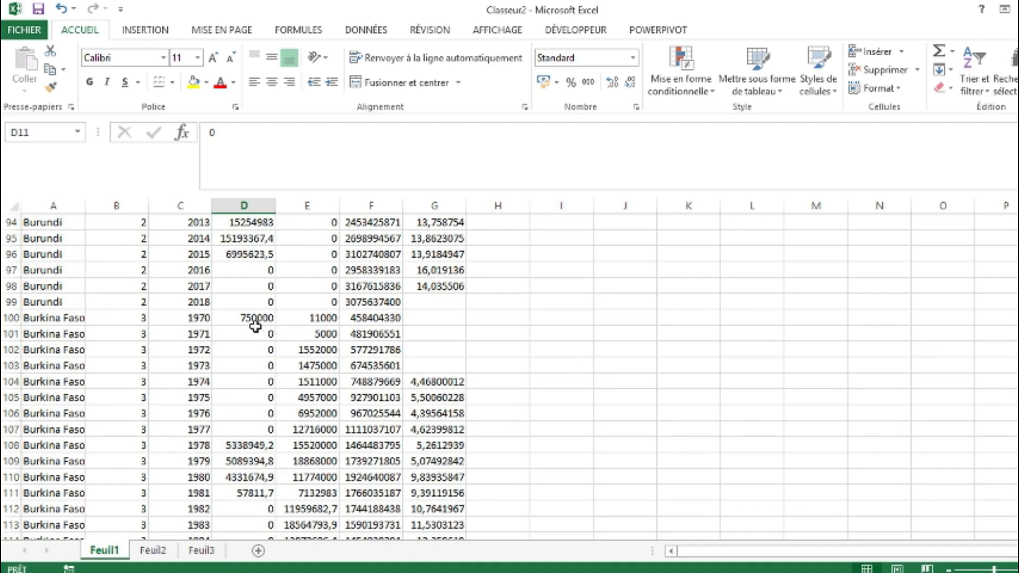
drag(263, 334, 249, 478)
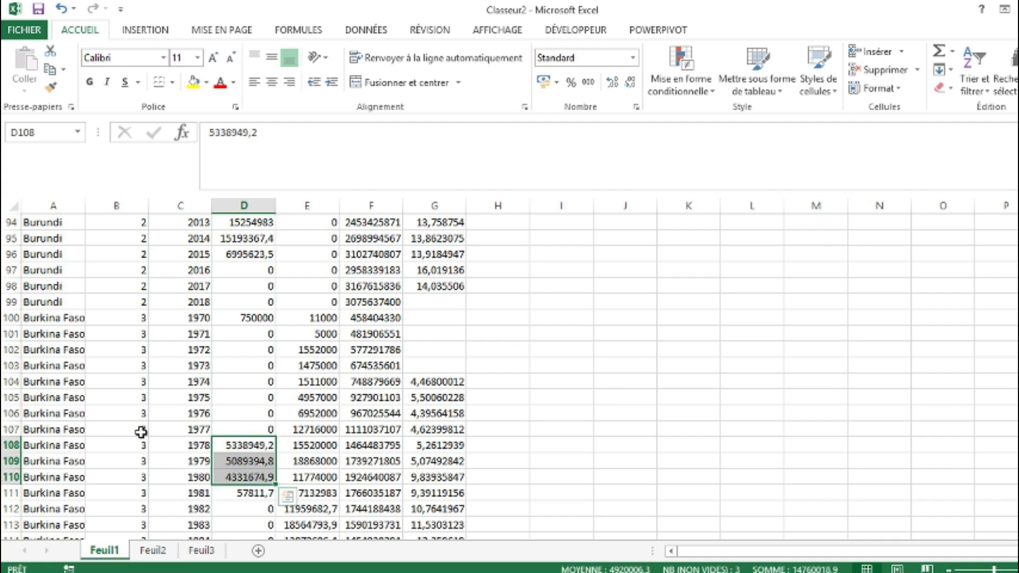
scroll(223, 393, up, 20)
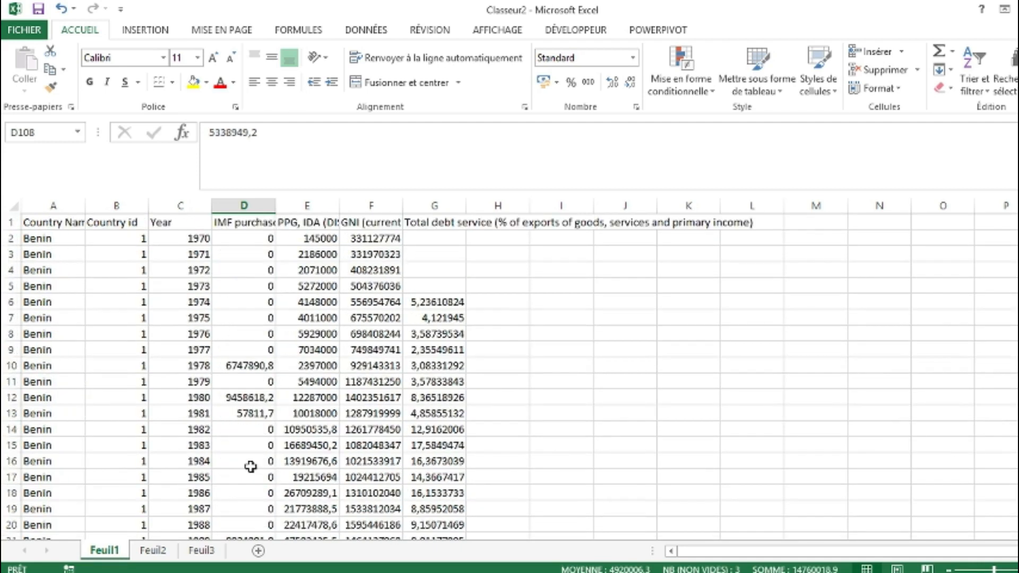
Read the full headers of the PPG IDA, GNI and Total debt service columns in E1, F1 and G1
click(307, 223)
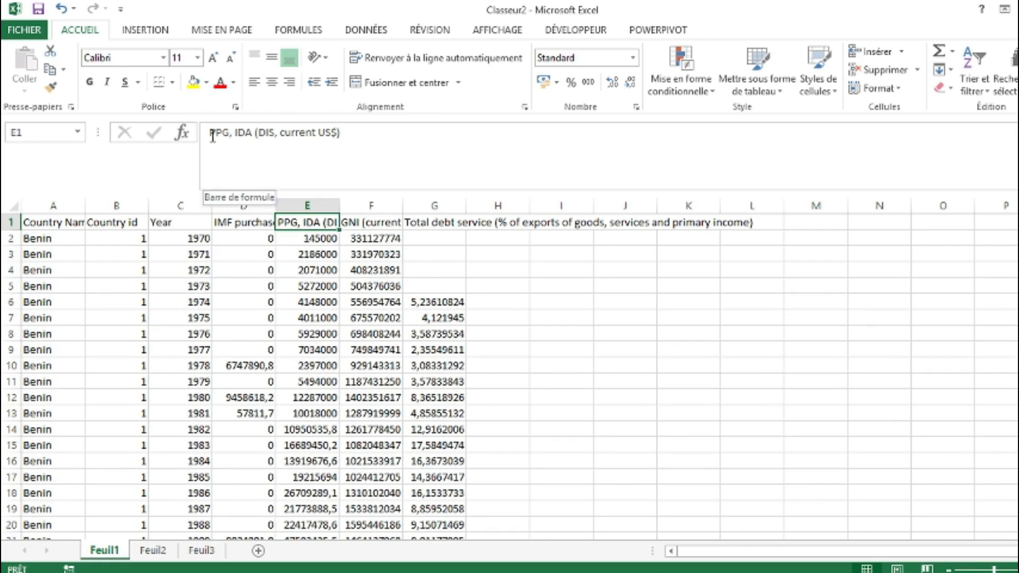
drag(213, 135, 237, 137)
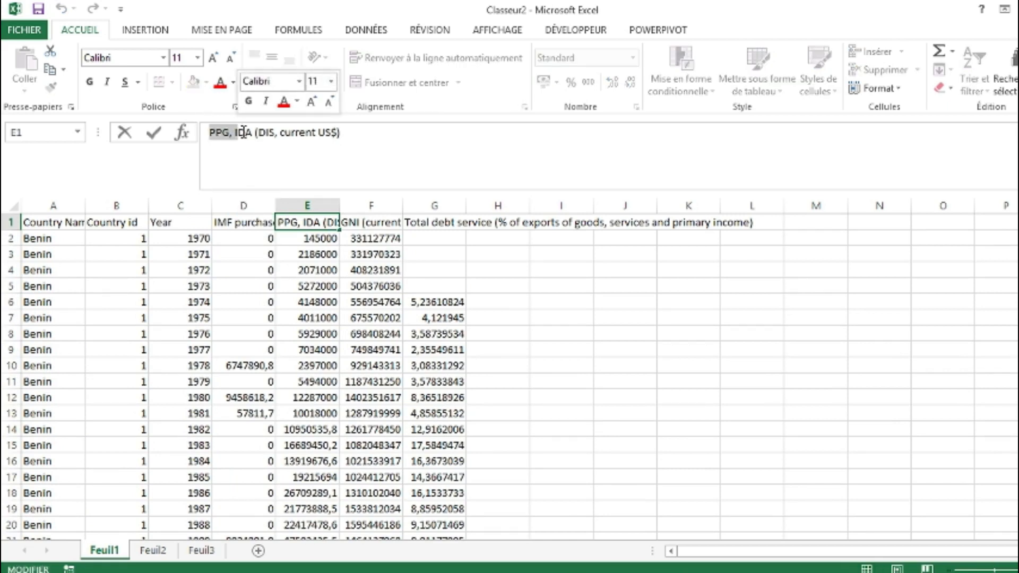
click(362, 221)
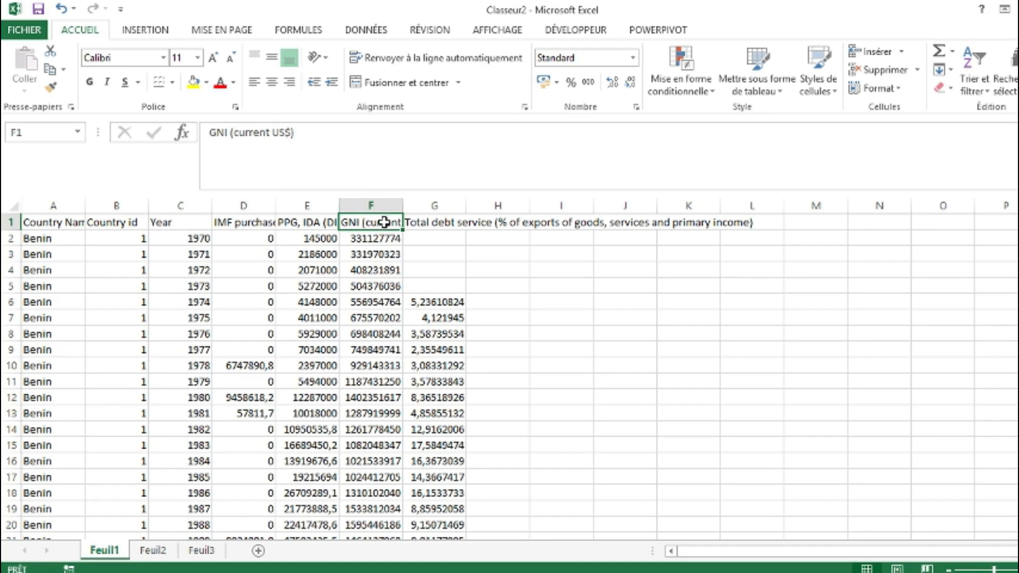
click(444, 223)
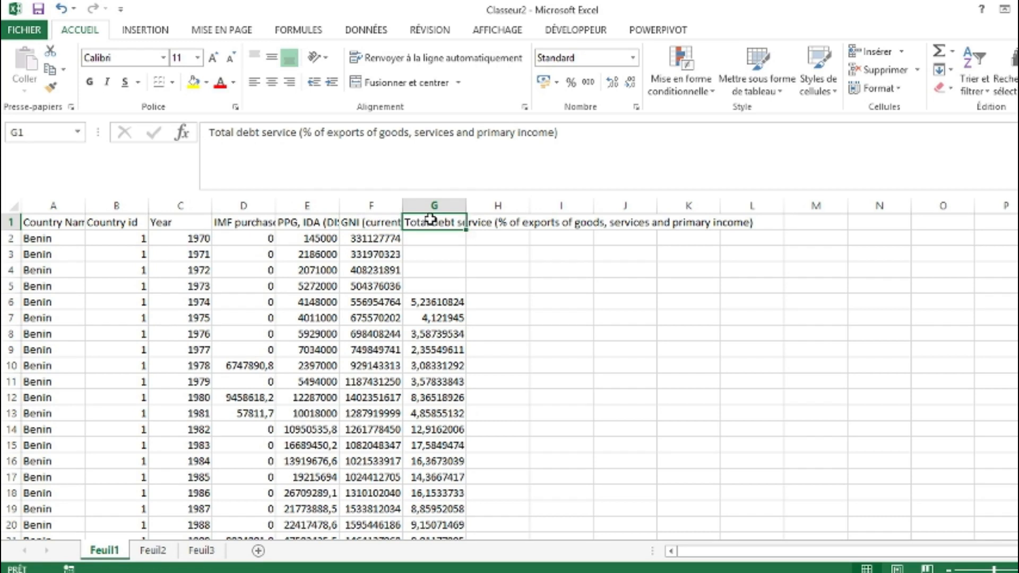
click(294, 133)
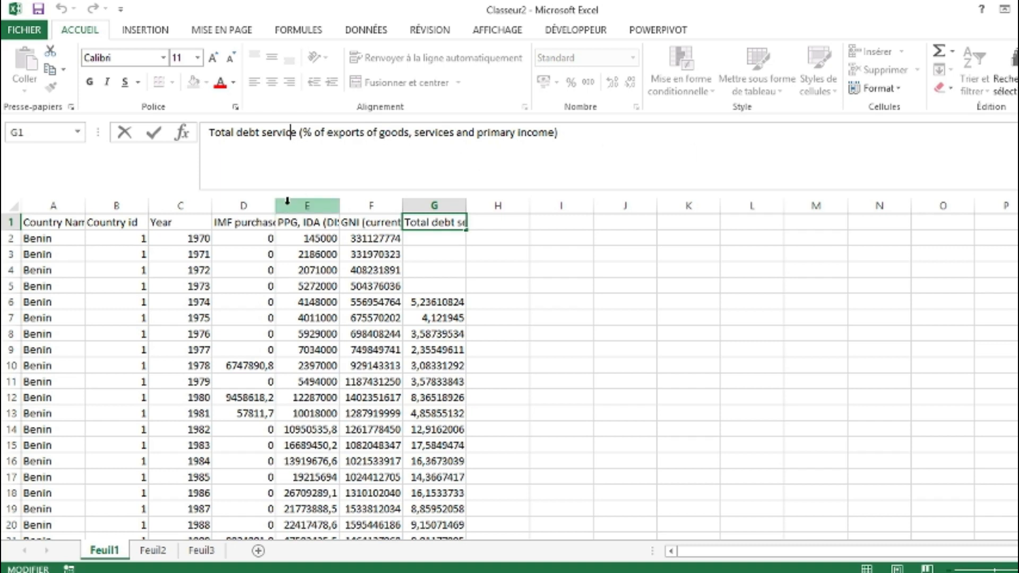
Review the Total debt service header in G1 against the IMF purchases, PPG IDA and GNI headers in D1:F1
click(438, 251)
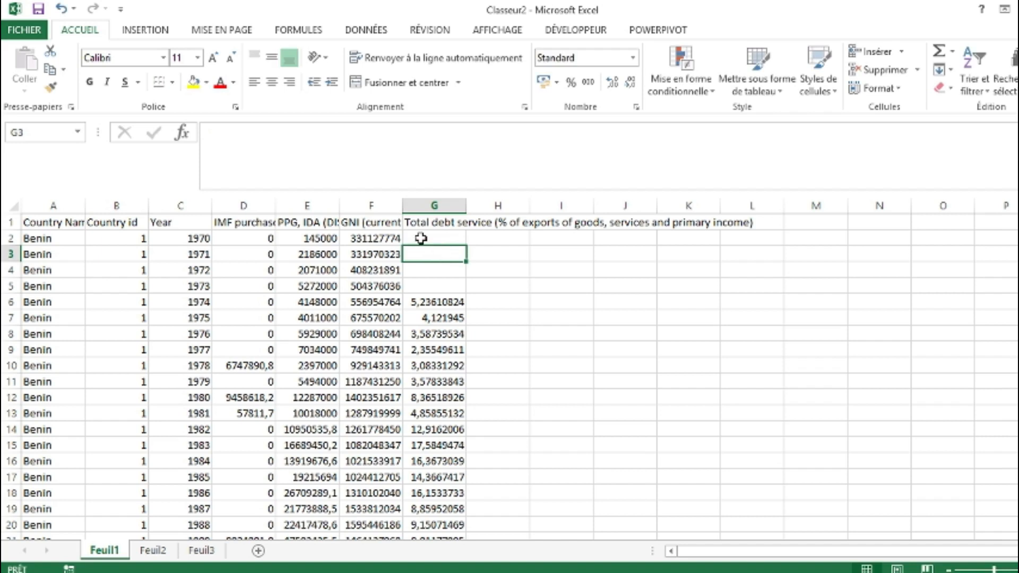
click(429, 223)
drag(223, 225, 387, 224)
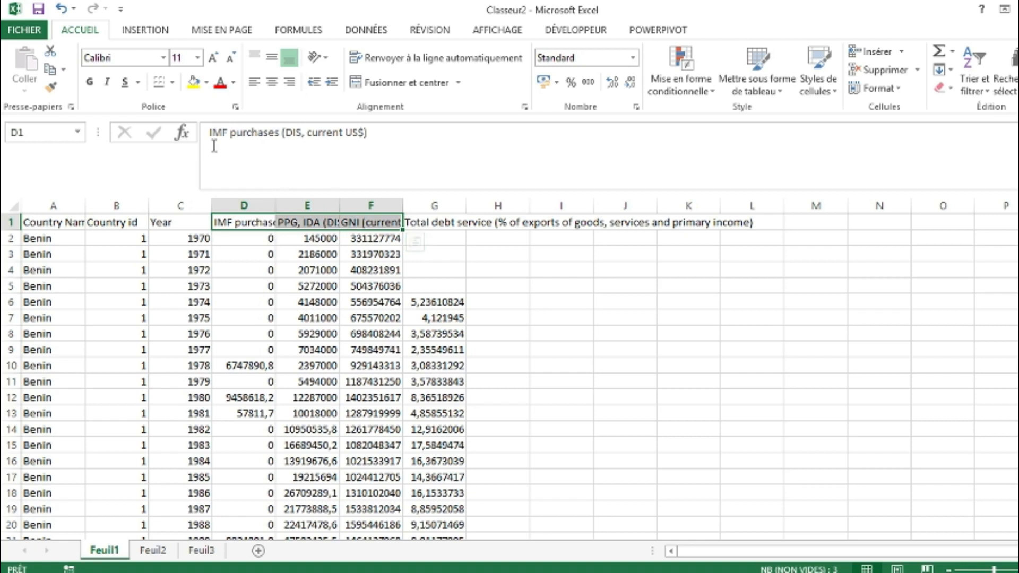
drag(210, 132, 371, 132)
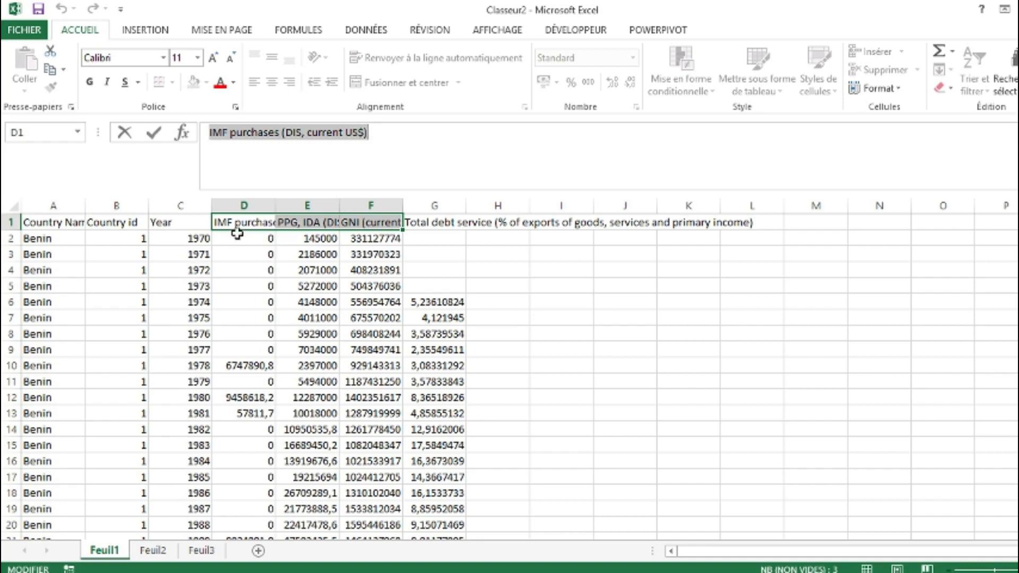
click(301, 221)
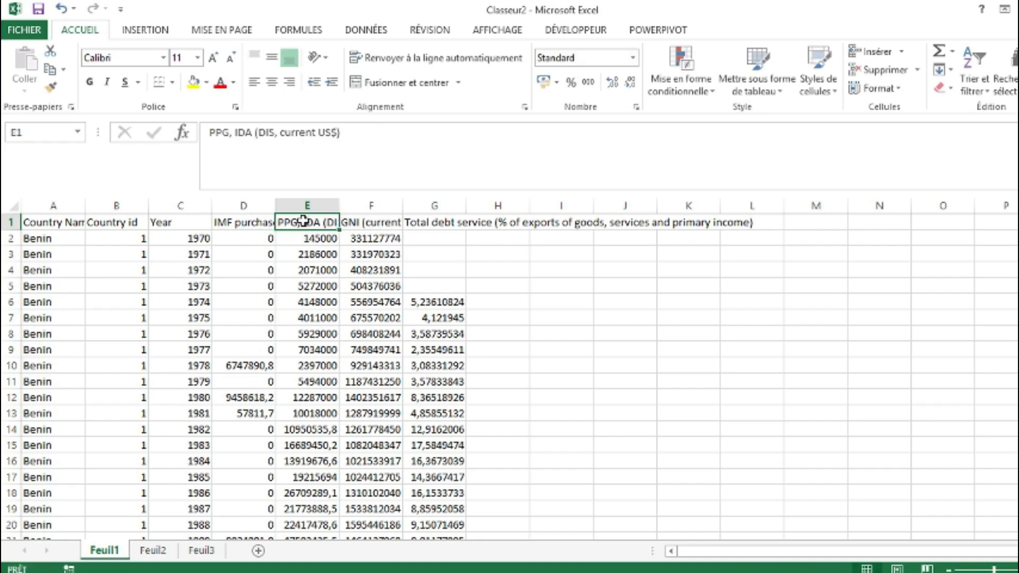
click(373, 221)
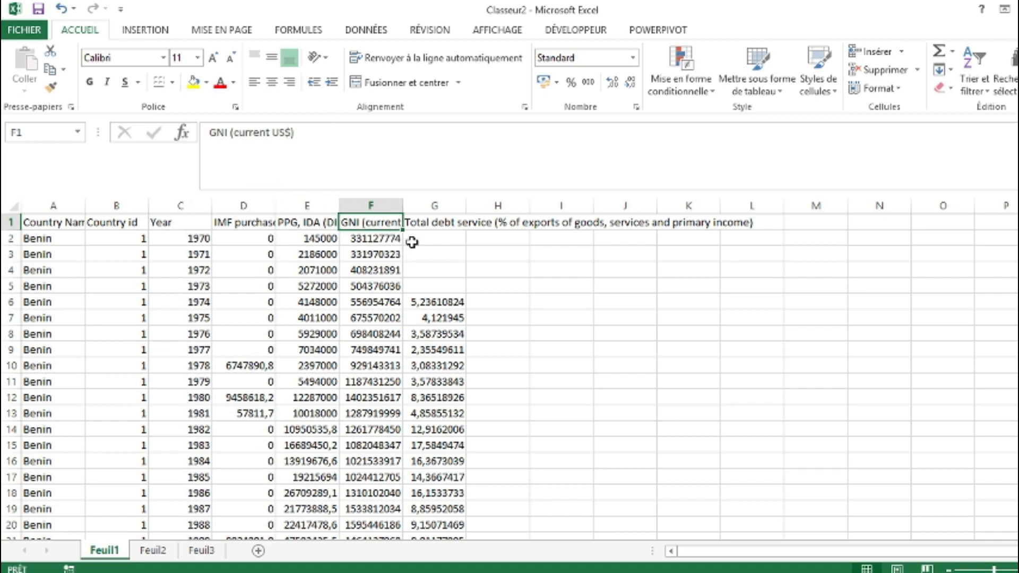
click(436, 224)
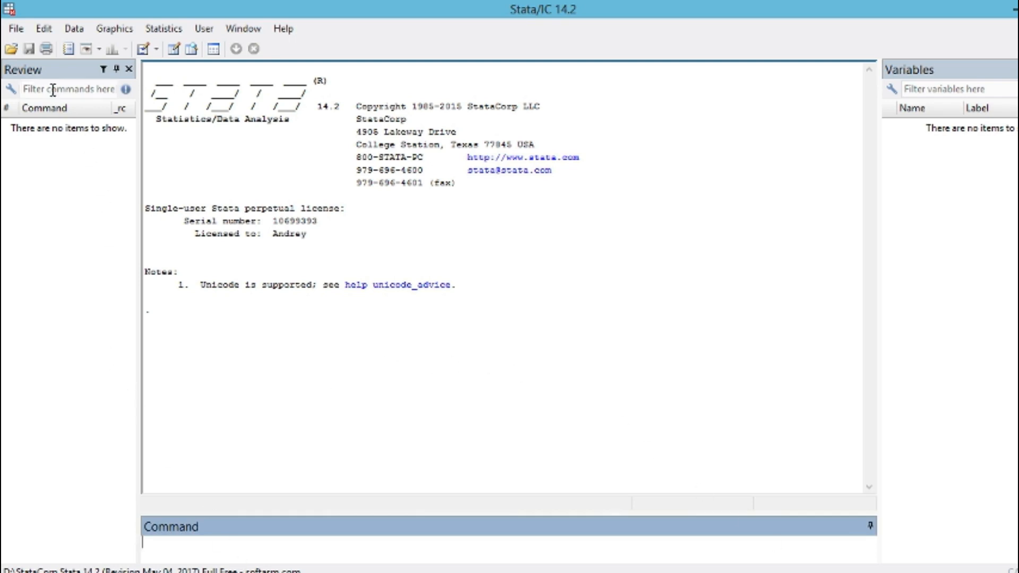
Switch to Stata and import sheet Feuil1 of the Excel file Classeur2.xlsx, using the first row as variable names
click(17, 29)
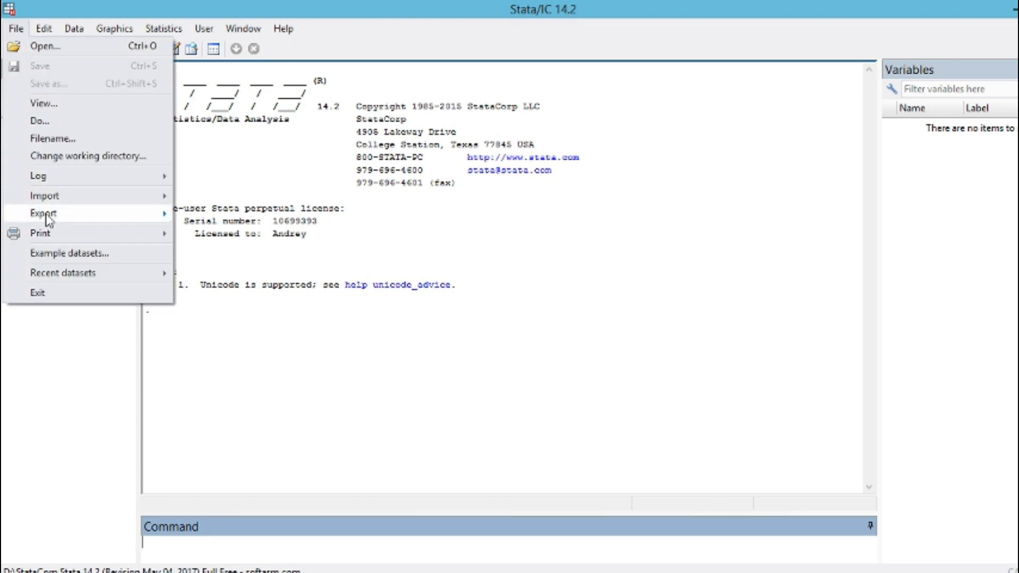
mouse_move(84, 203)
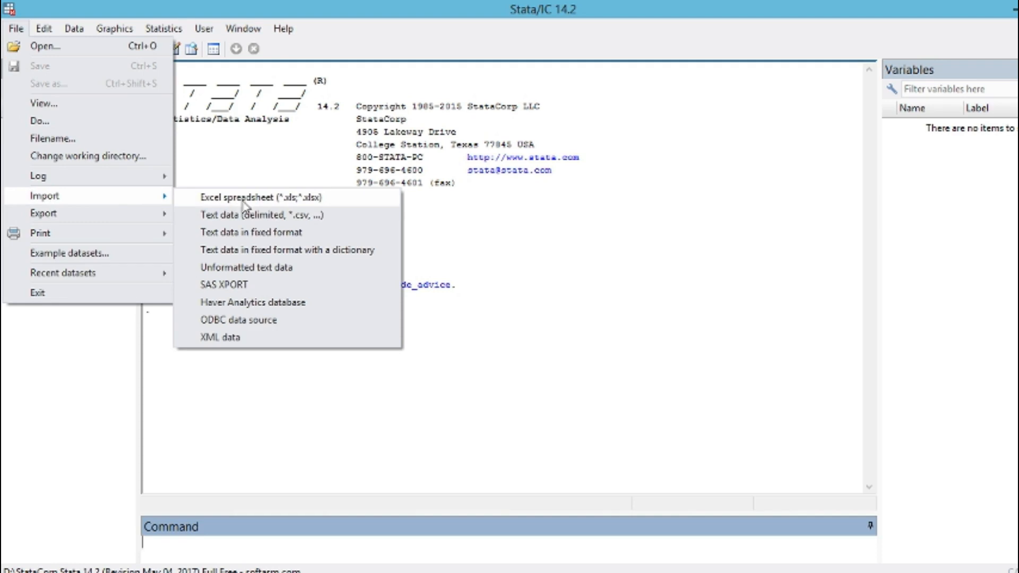
click(311, 205)
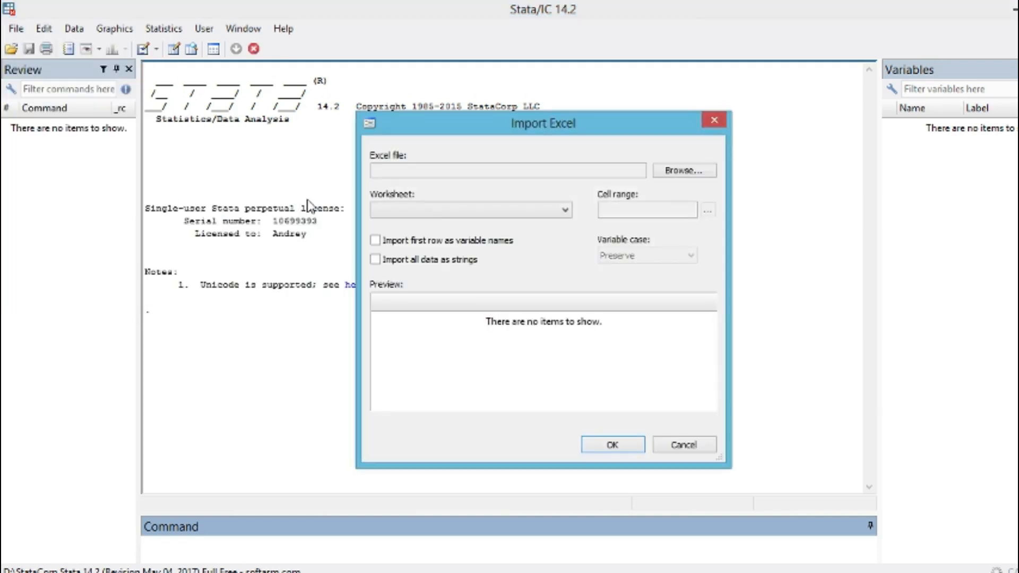
click(682, 178)
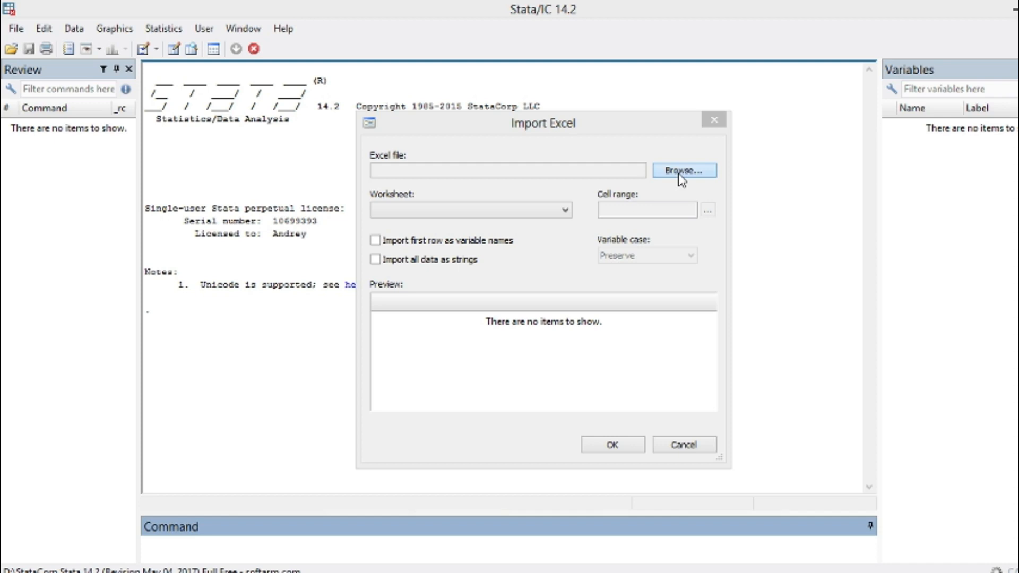
drag(809, 225, 812, 371)
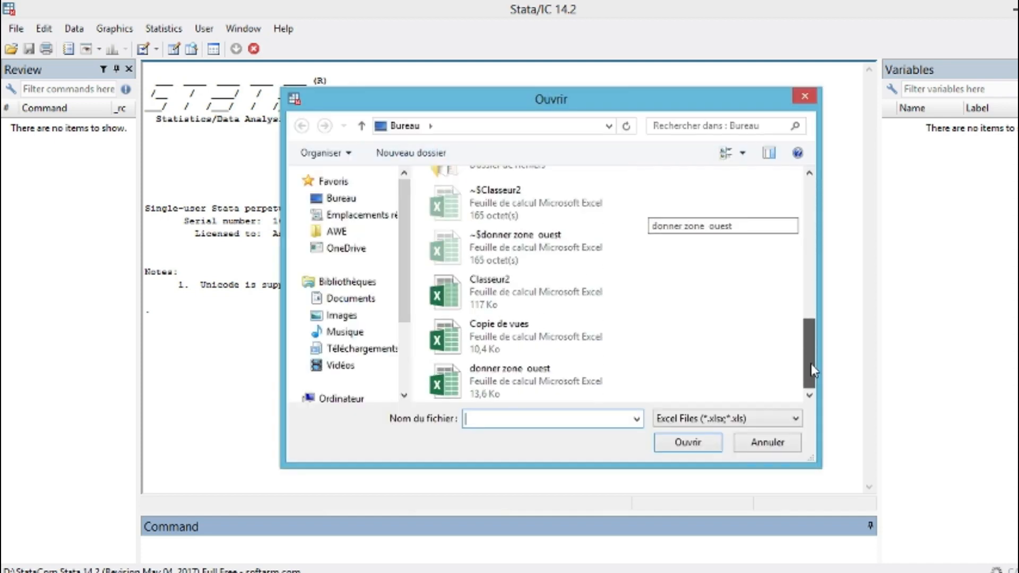
double_click(504, 300)
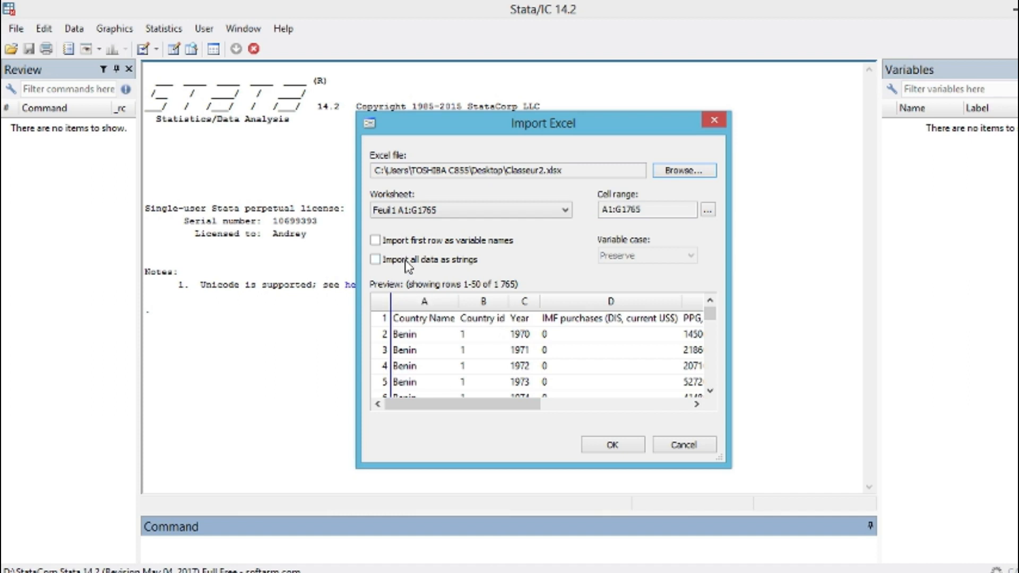
click(376, 241)
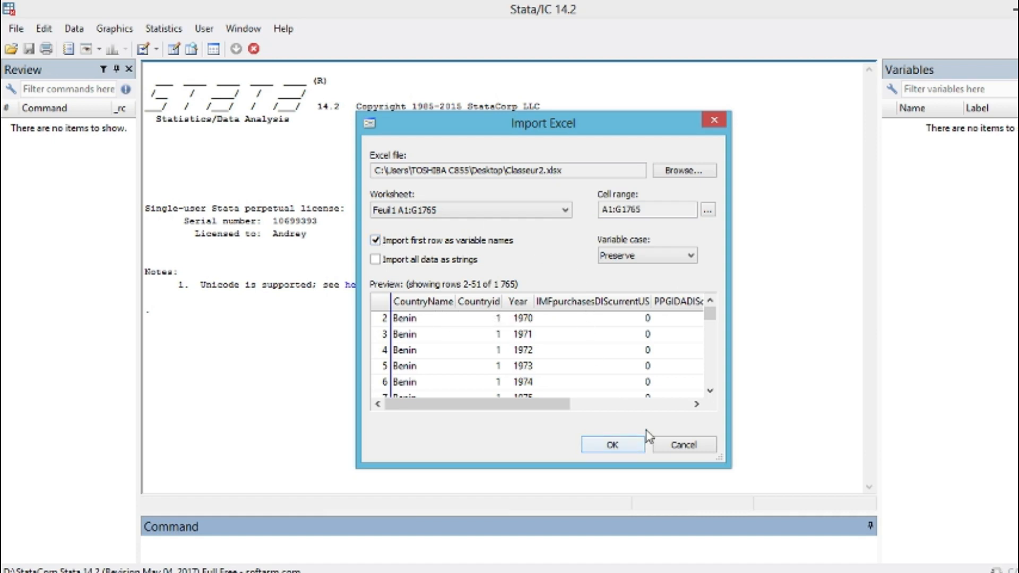
click(619, 451)
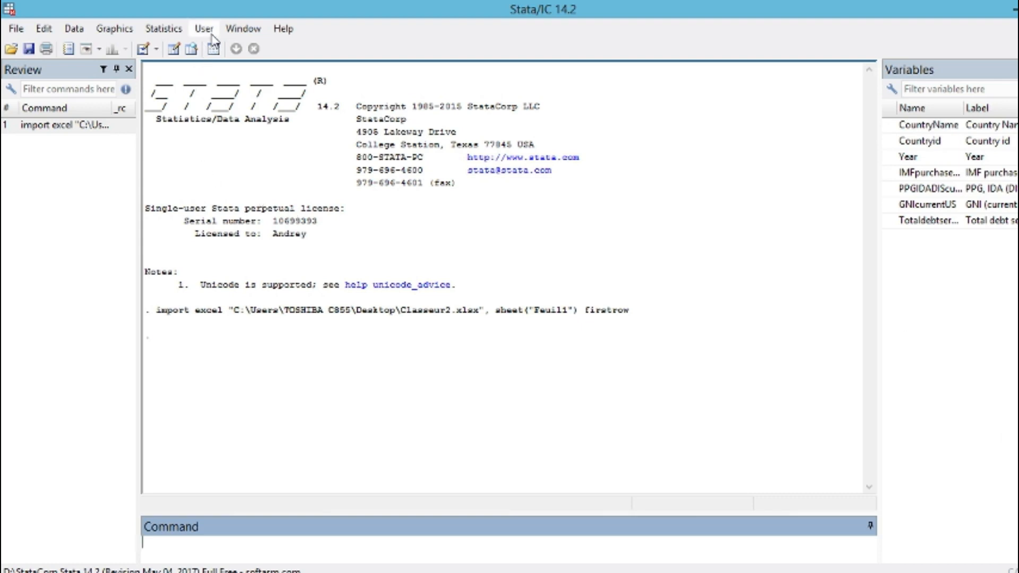
click(243, 31)
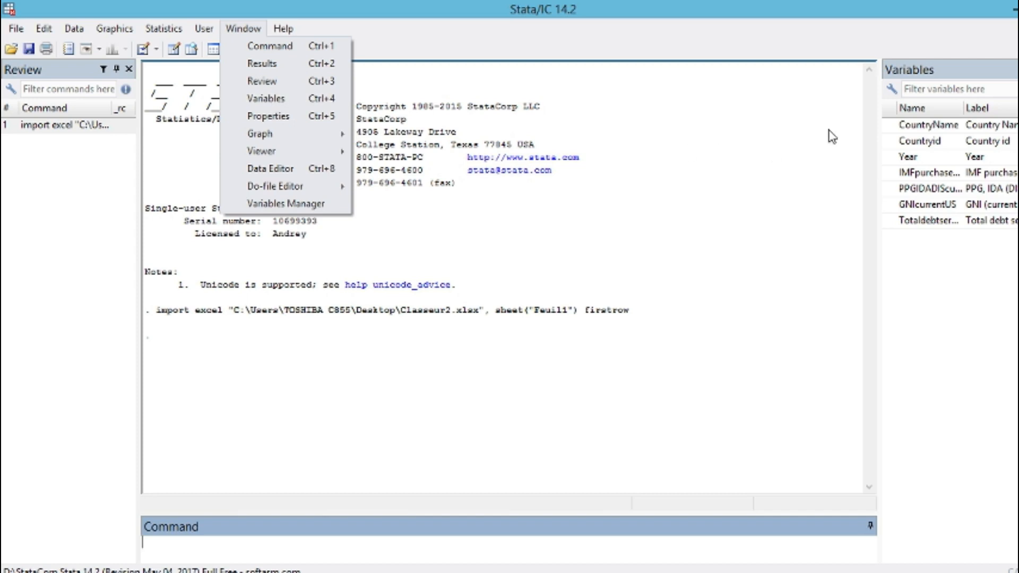
click(824, 161)
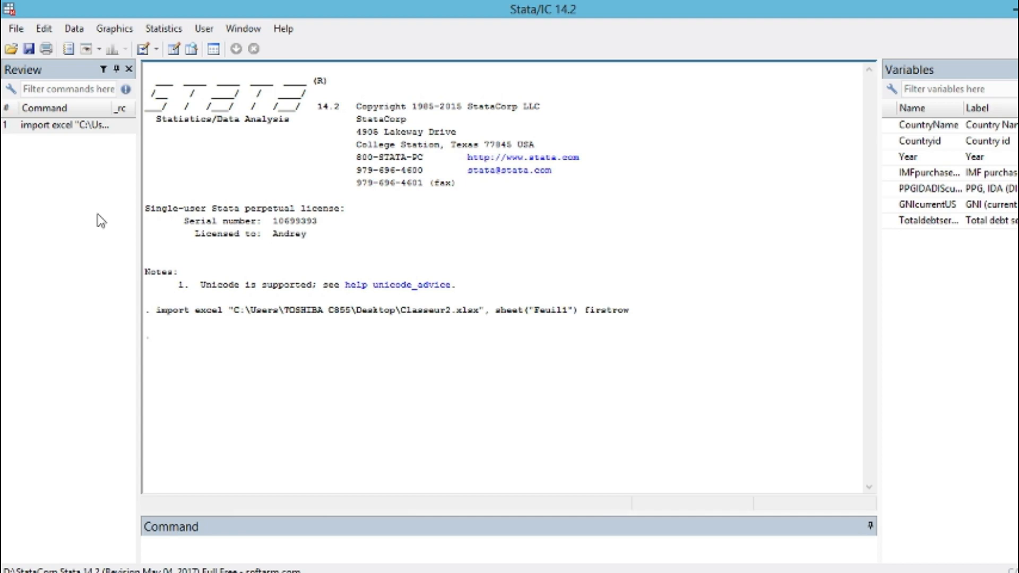
Start declaring the dataset as longitudinal/panel data, with Countryid as the panel ID variable
click(166, 29)
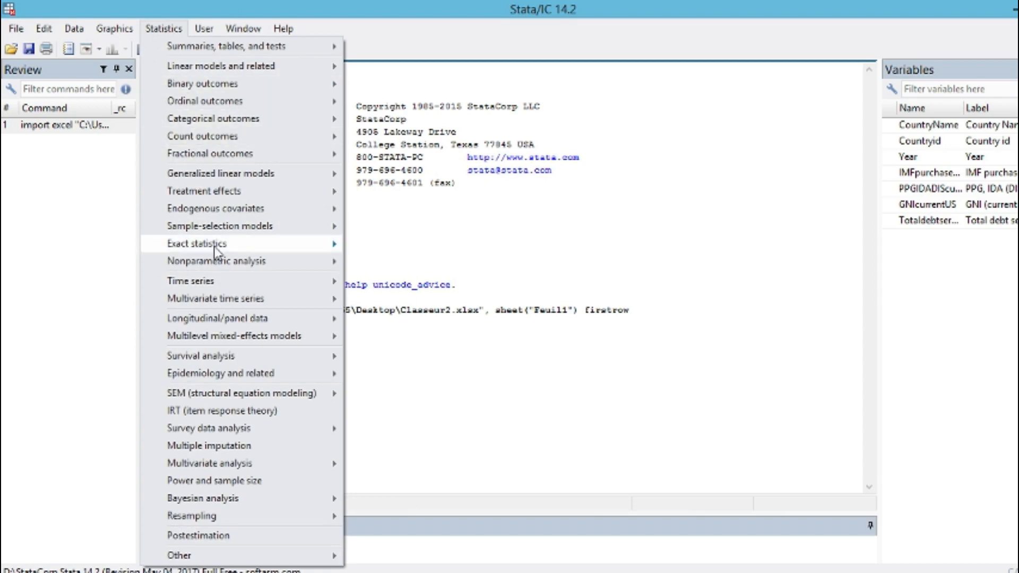
mouse_move(230, 324)
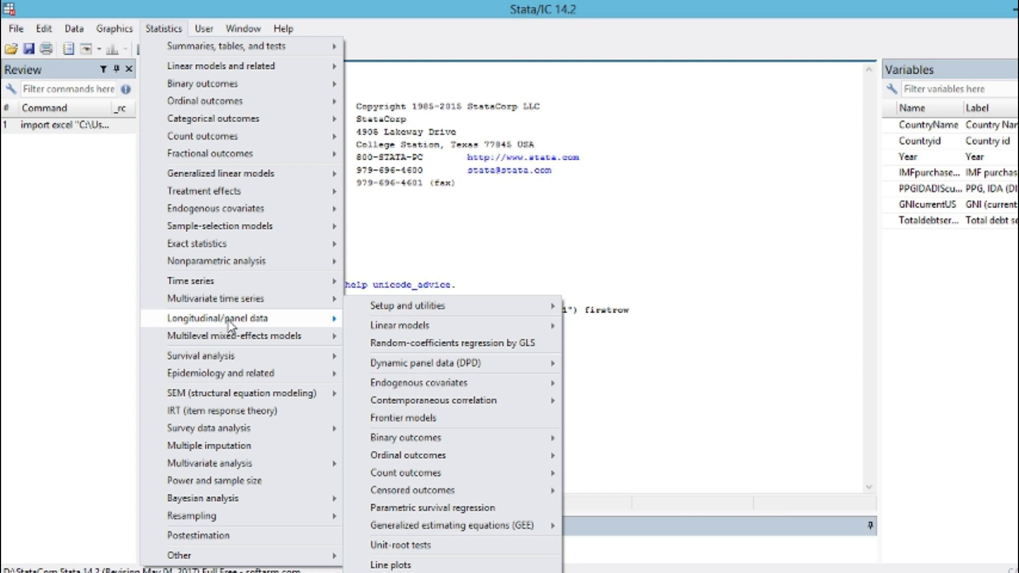
mouse_move(414, 312)
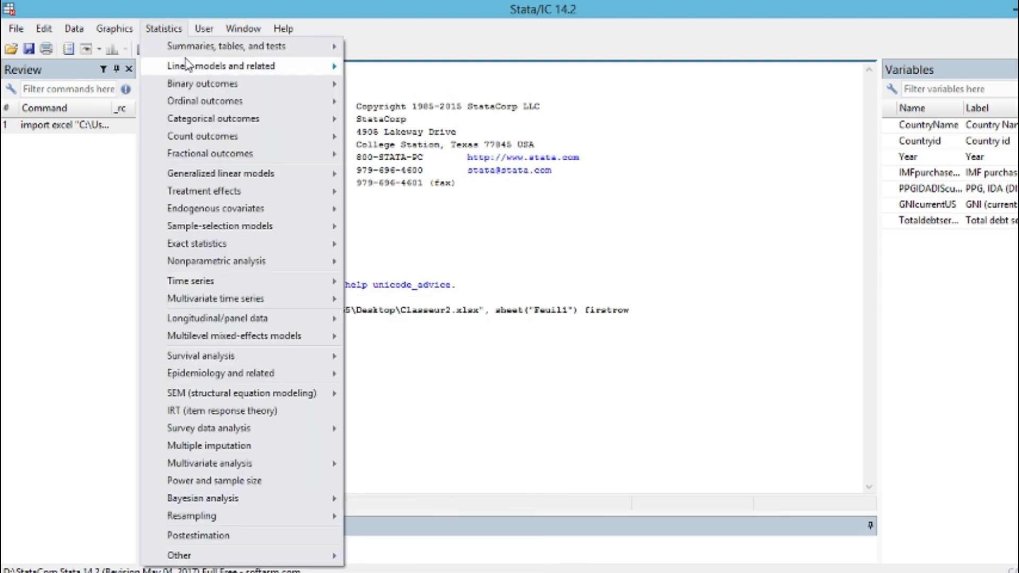
mouse_move(187, 68)
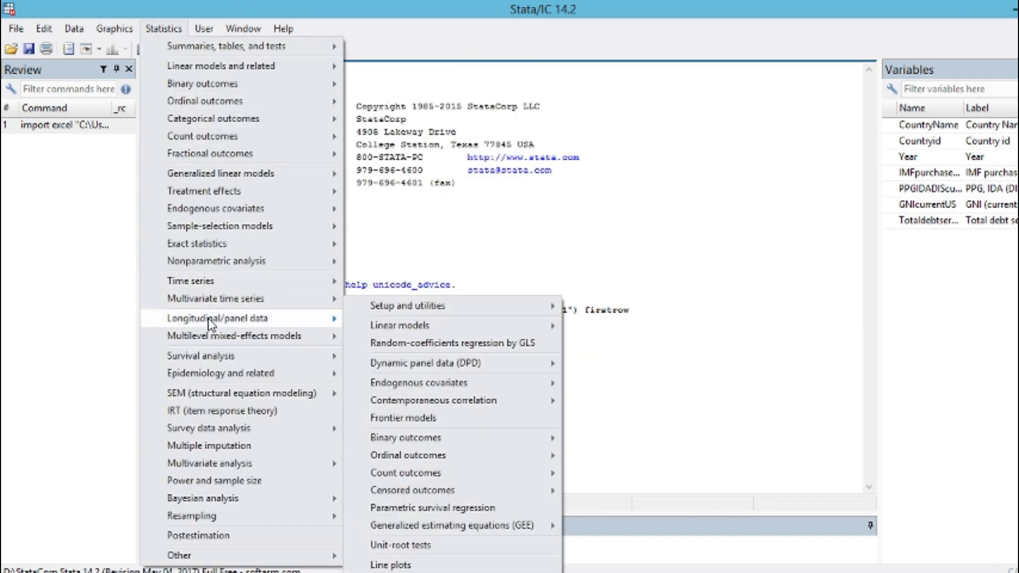
mouse_move(449, 310)
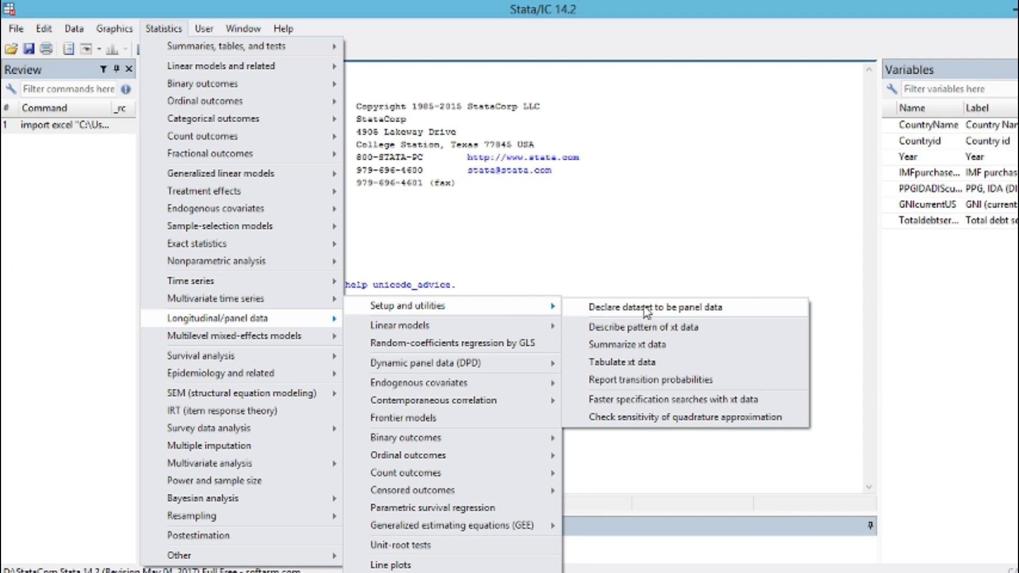
click(647, 309)
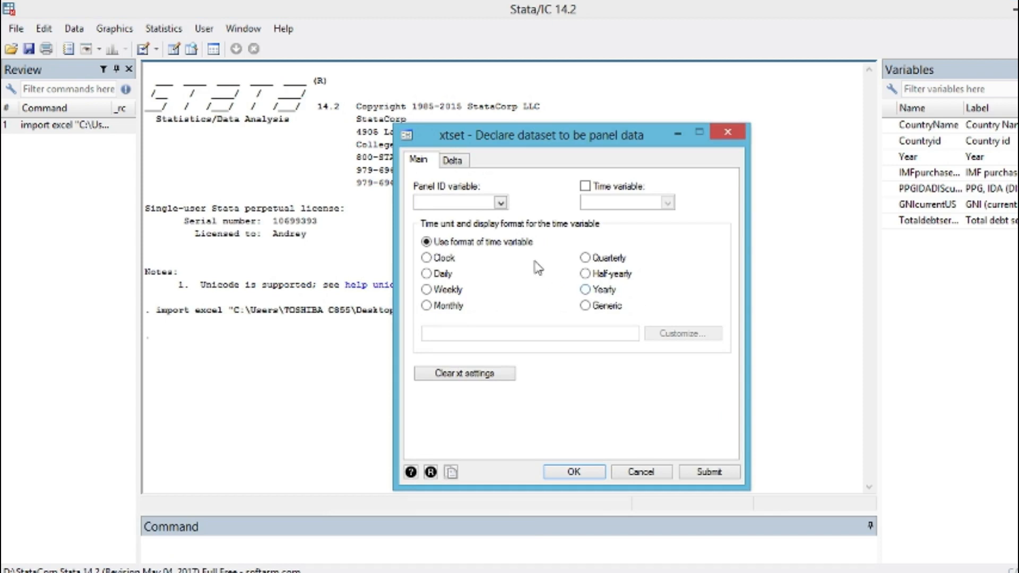
click(501, 203)
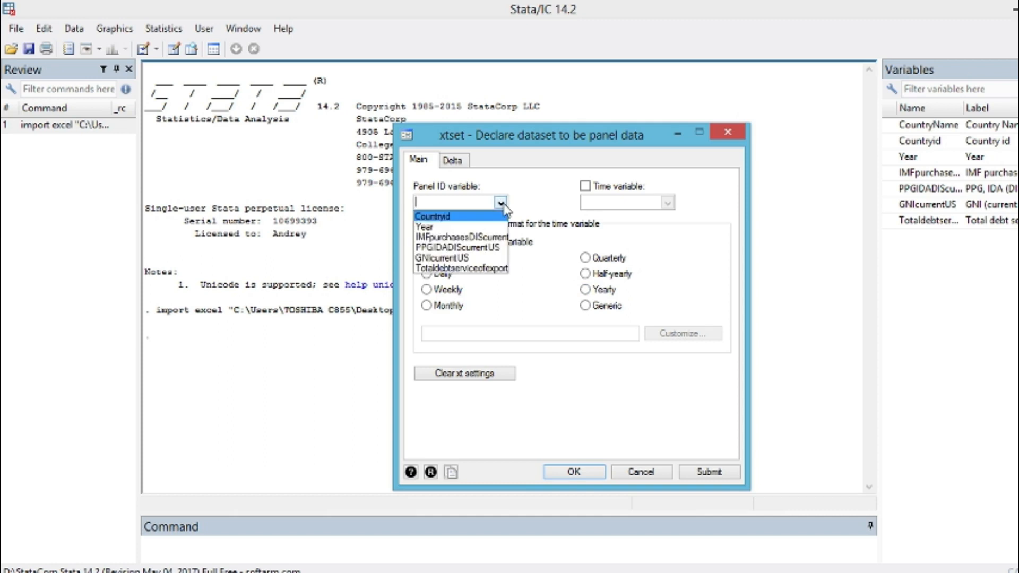
click(449, 218)
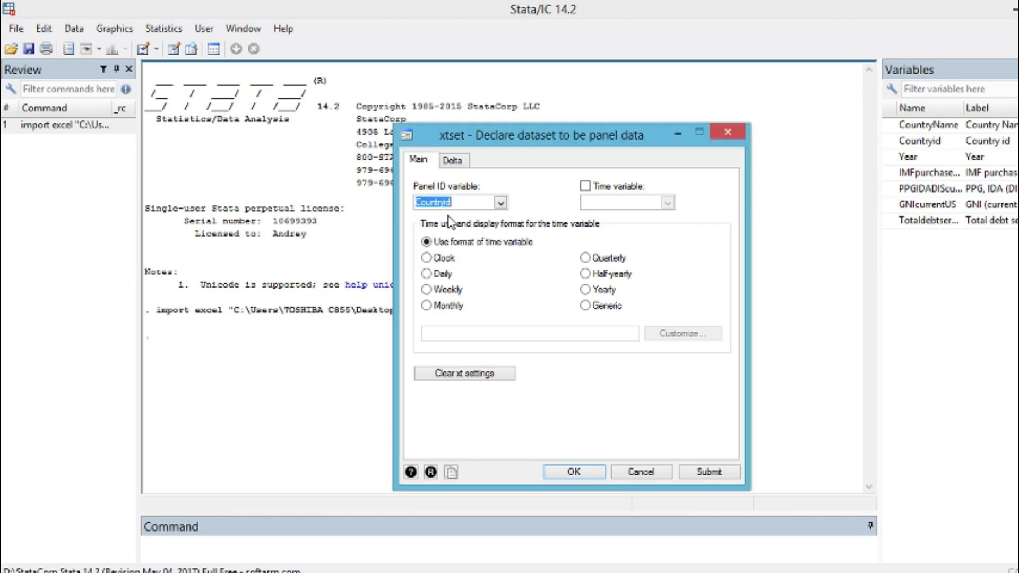
Enable the time variable, set it to Year with its existing format, and apply the panel declaration
click(586, 187)
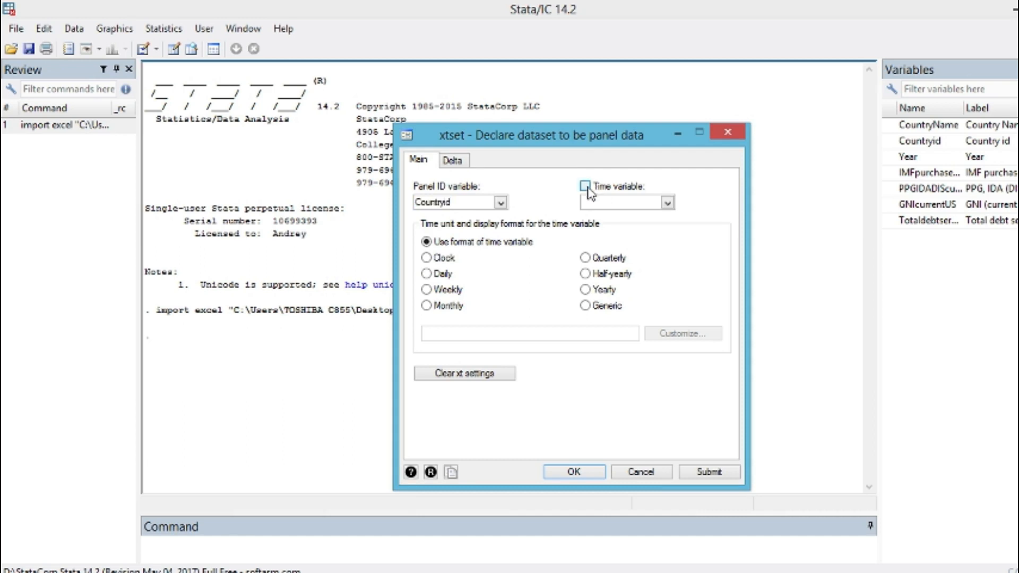
click(668, 203)
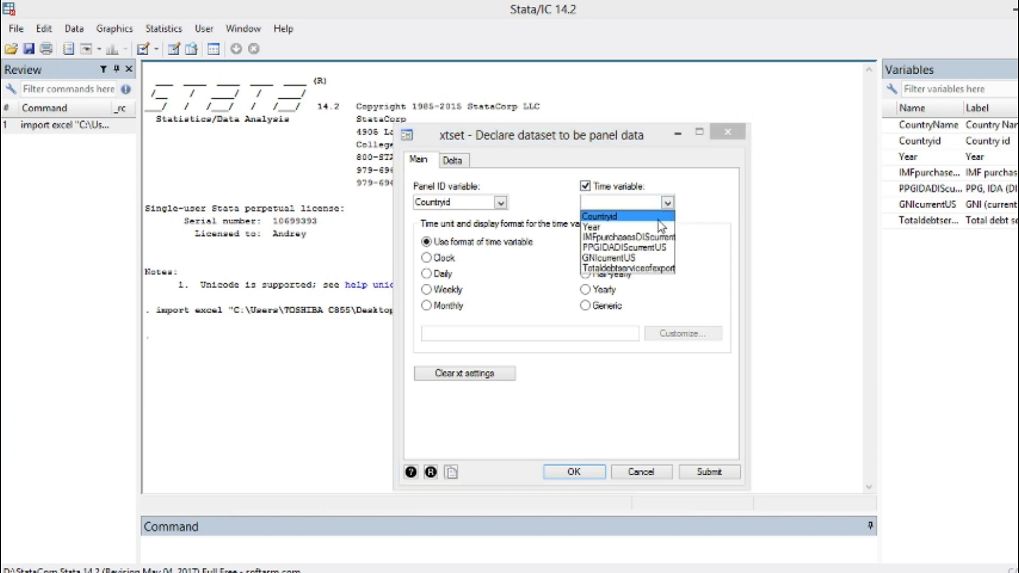
click(603, 229)
click(667, 203)
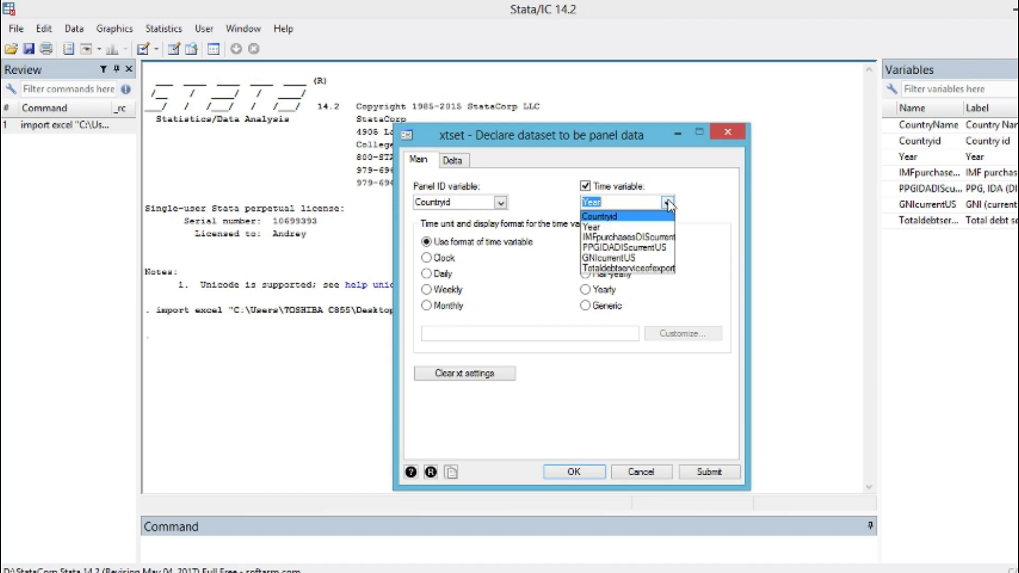
click(668, 204)
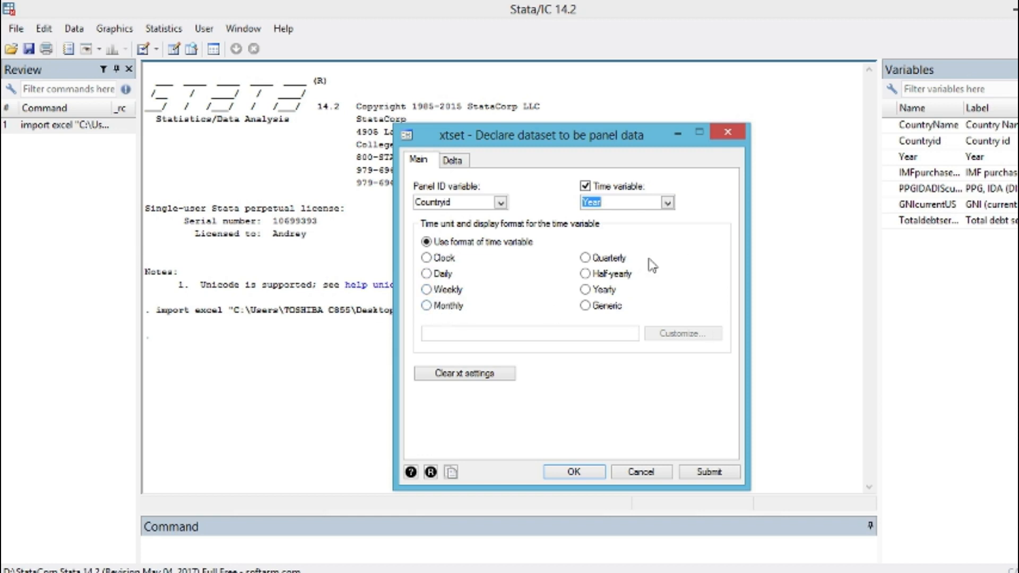
click(575, 474)
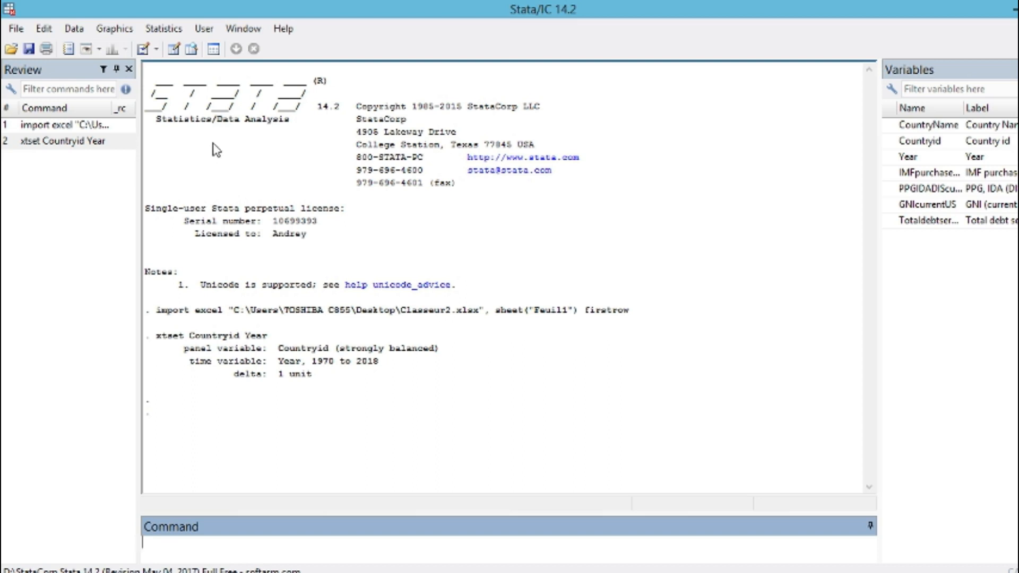
Set up a linear regression with Totaldebtserviceofexports as the dependent variable
click(171, 32)
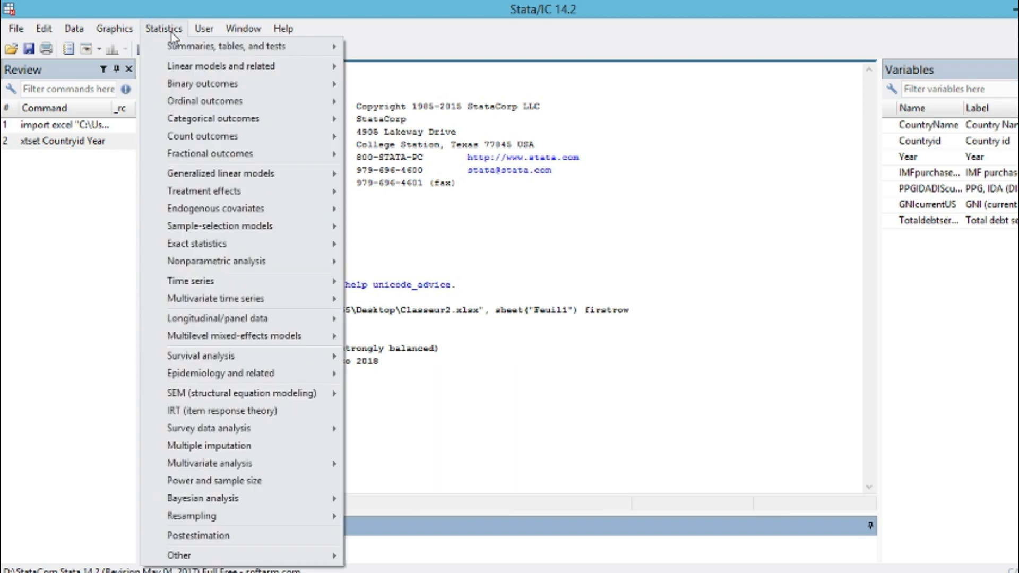
mouse_move(184, 72)
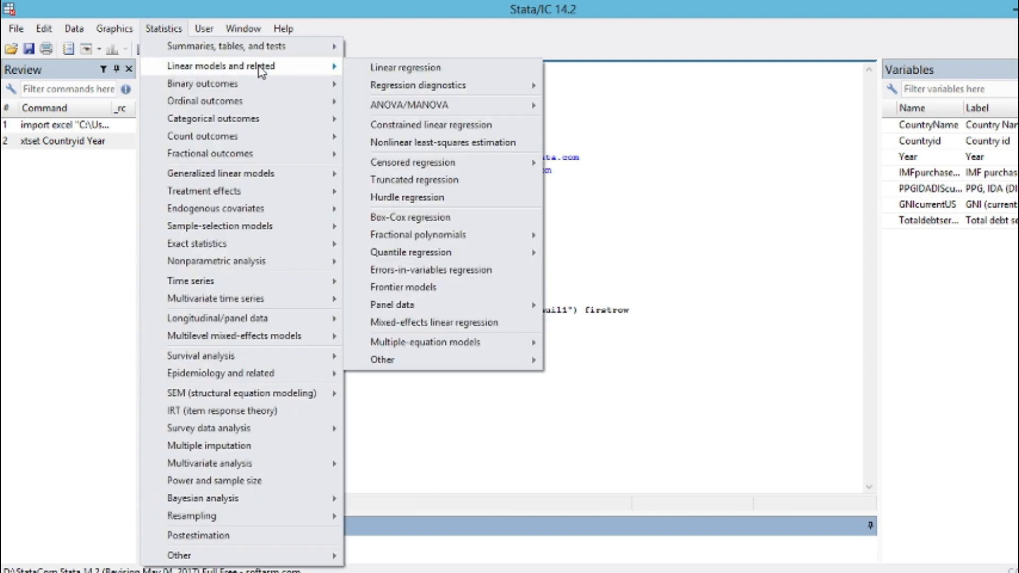
click(409, 69)
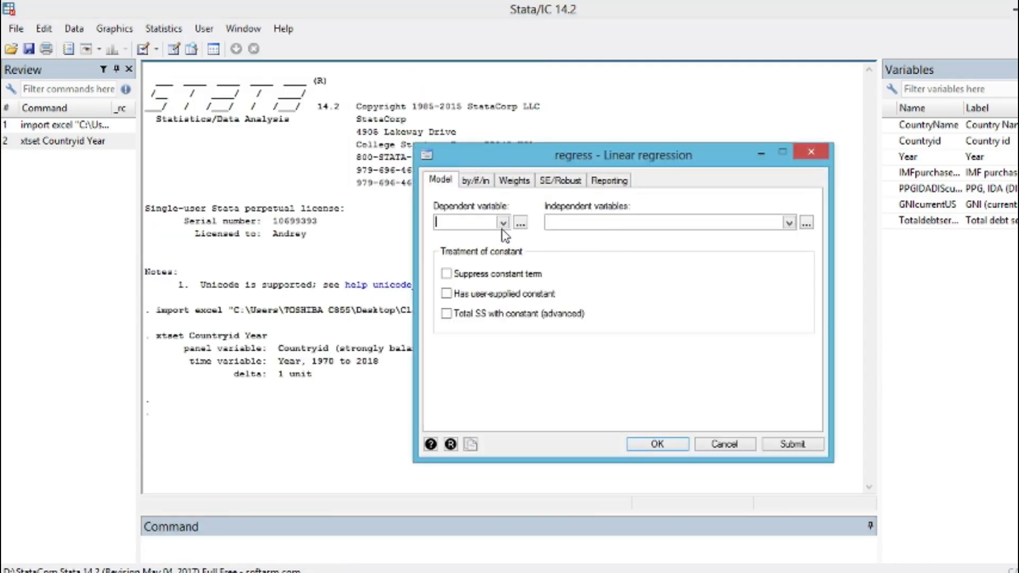
click(503, 223)
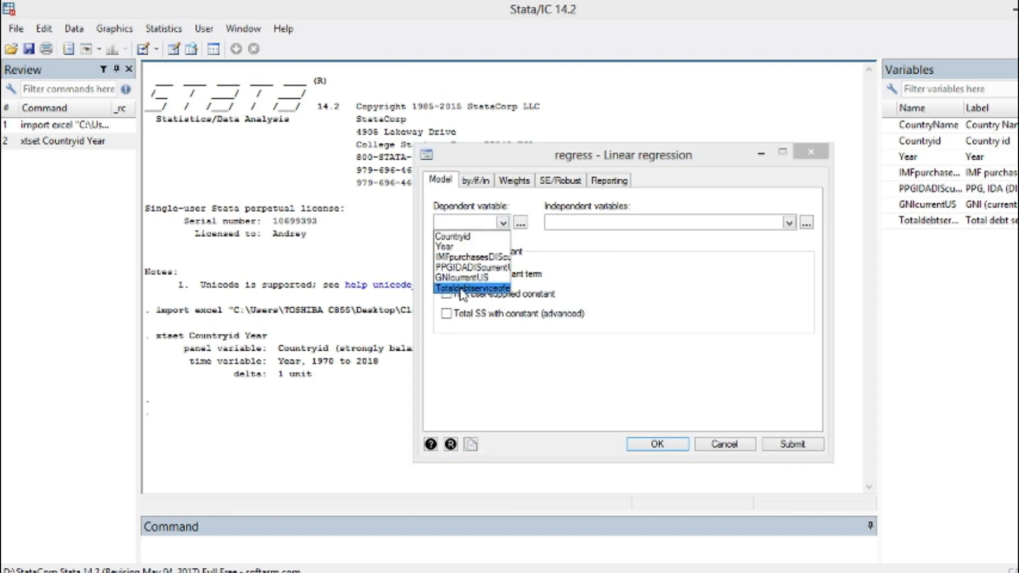
click(462, 289)
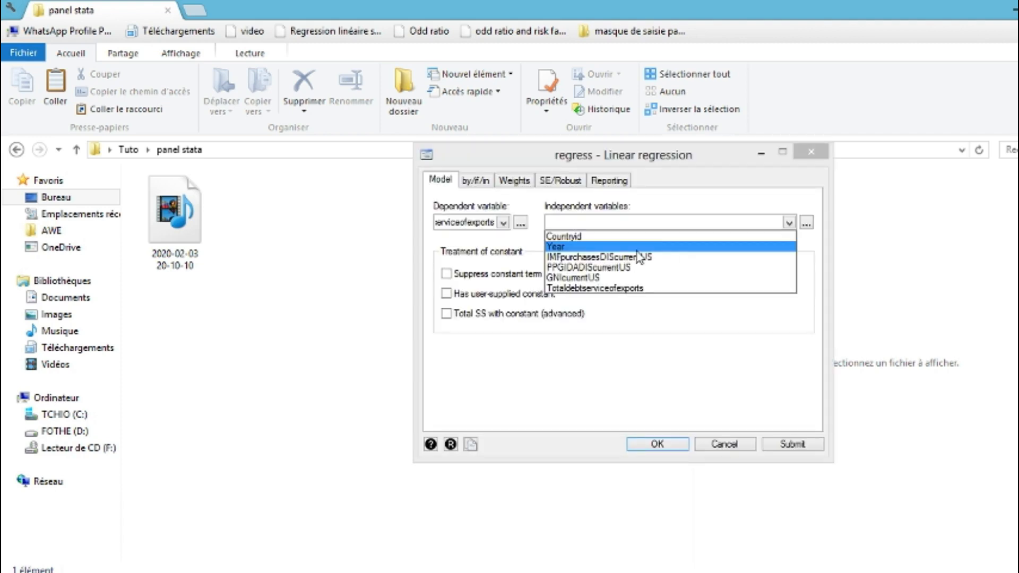
Add IMFpurchasesDIScurrentUS, PPGIDADIScurrentUS and GNIcurrentUS as independent variables and run the linear regression
click(639, 258)
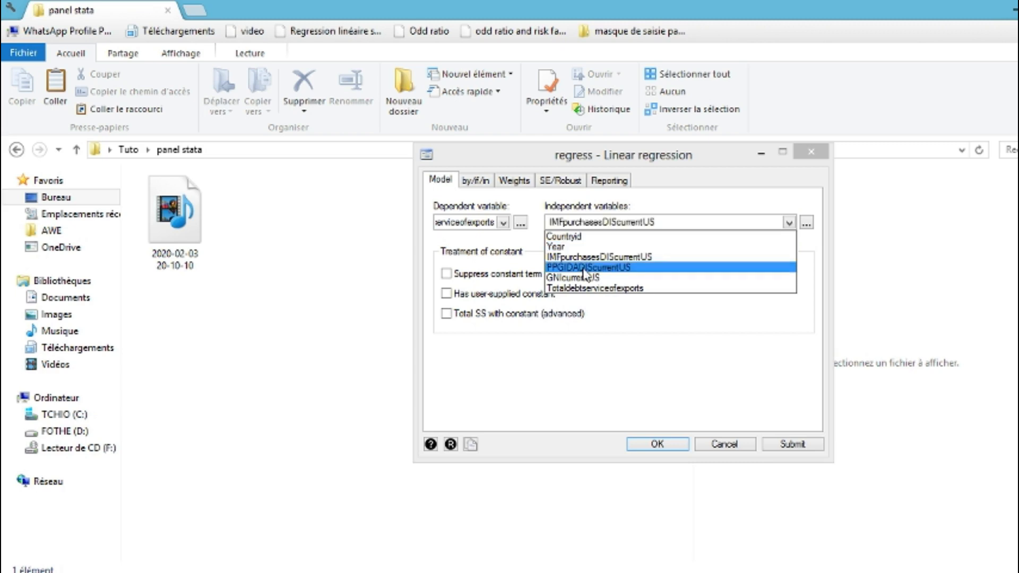
click(585, 268)
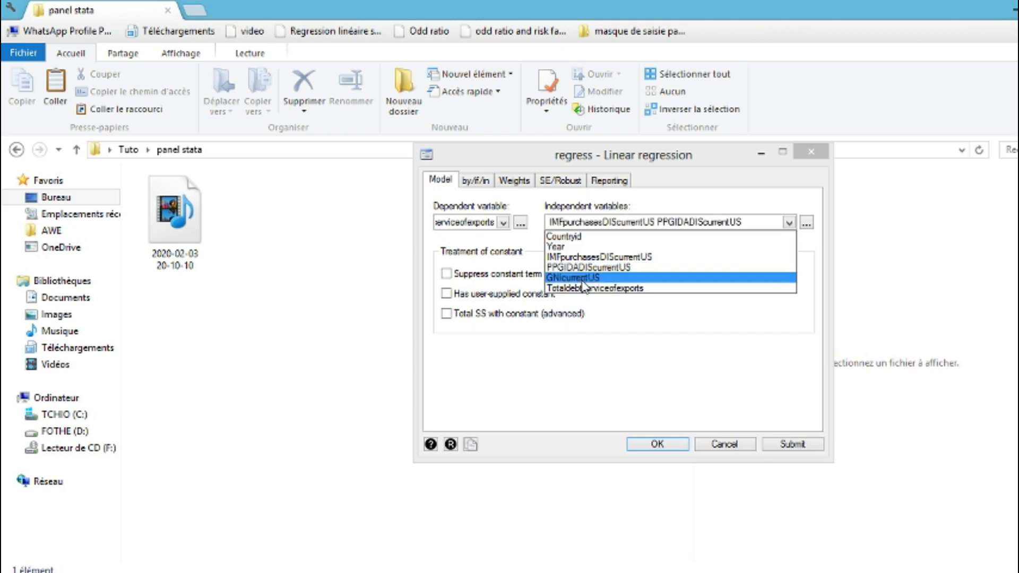
click(584, 278)
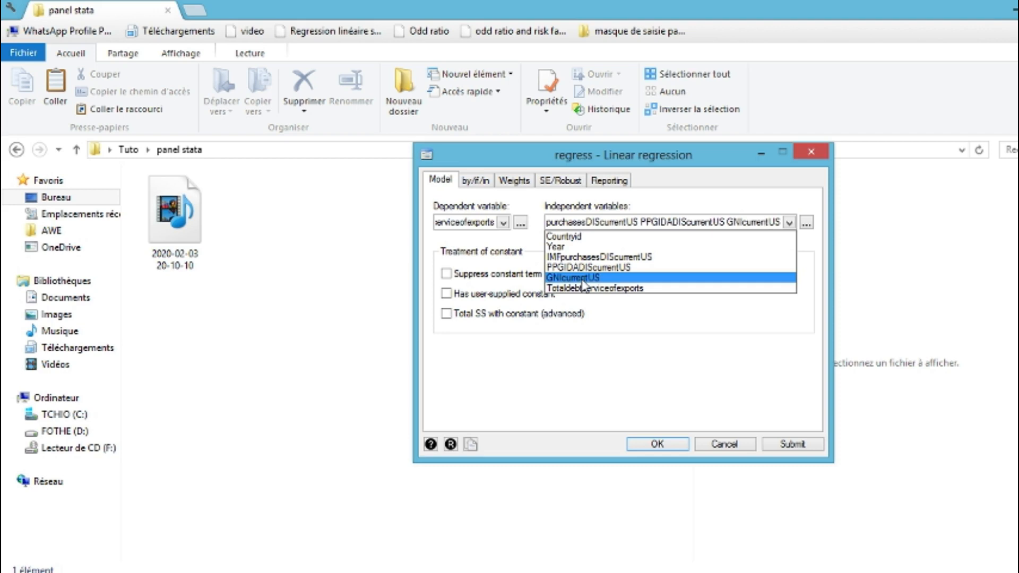
click(660, 449)
click(658, 444)
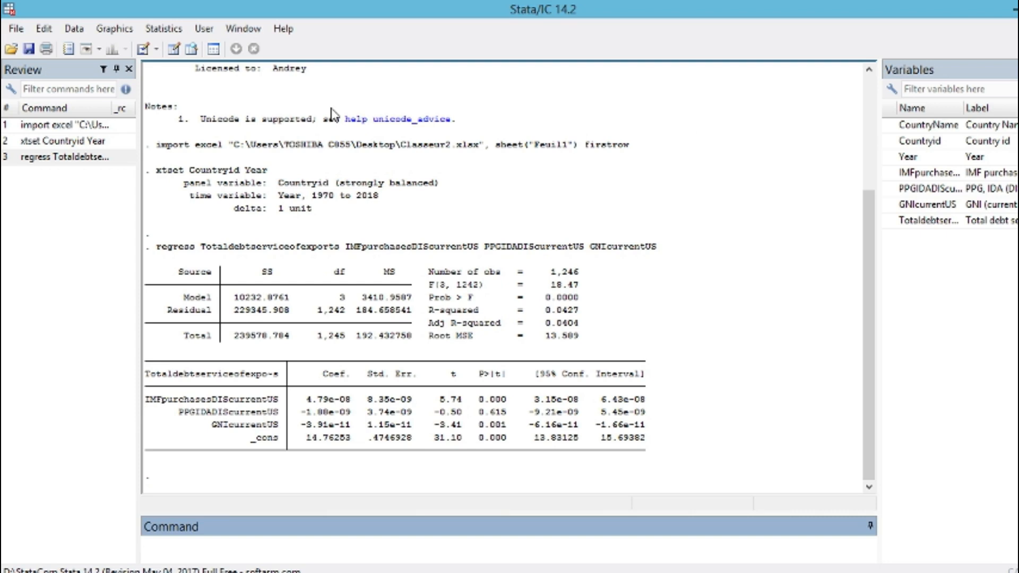
Set up a longitudinal/panel linear regression (FE, RE, PA, BE) with Totaldebtserviceofexports as the dependent variable
click(172, 30)
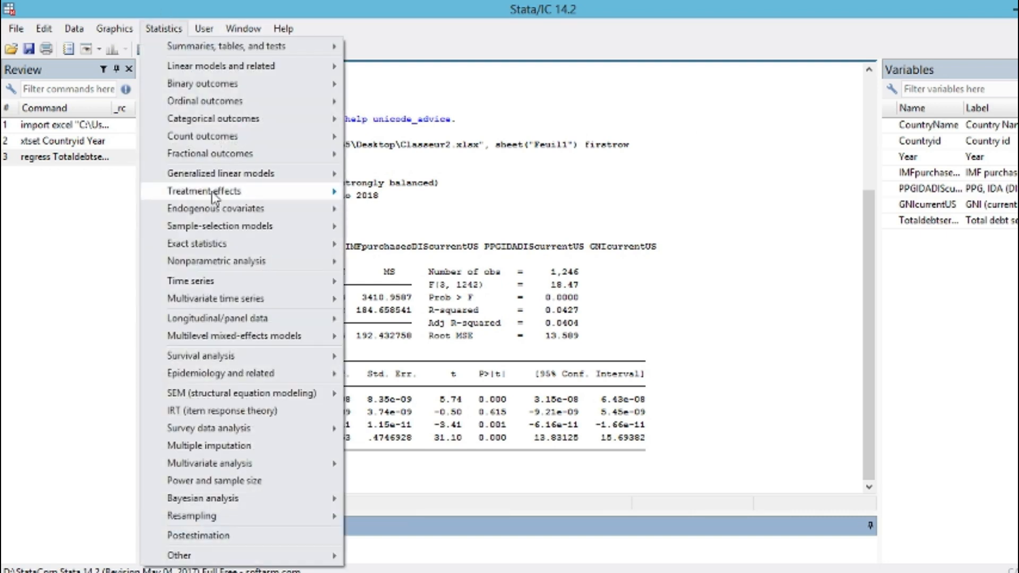
mouse_move(214, 325)
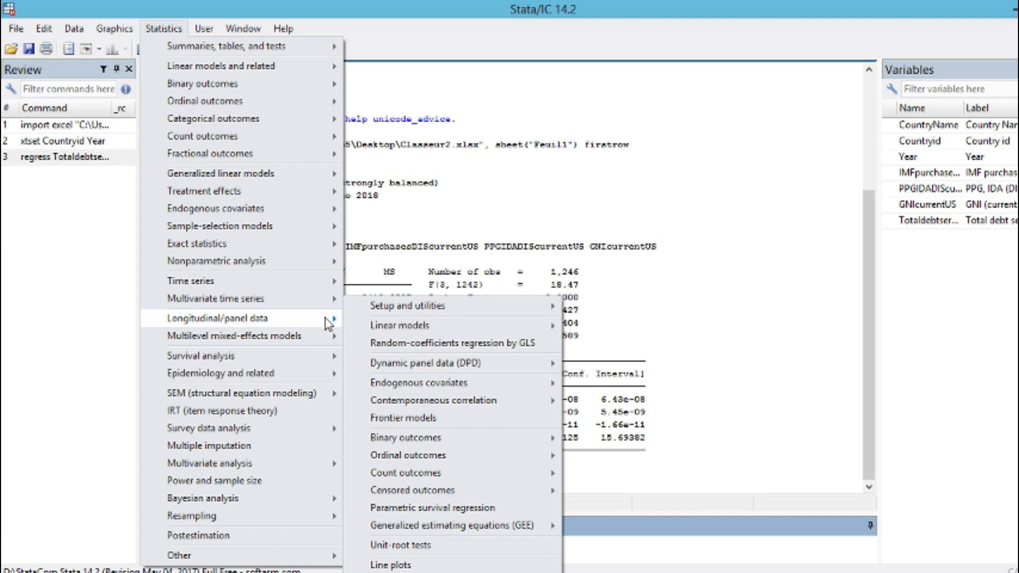
mouse_move(403, 332)
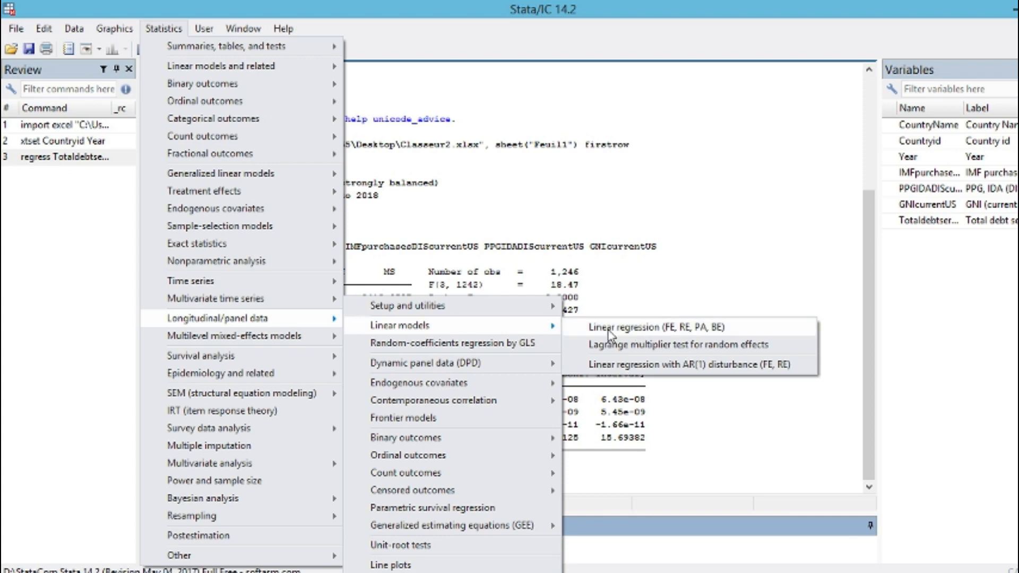
click(647, 334)
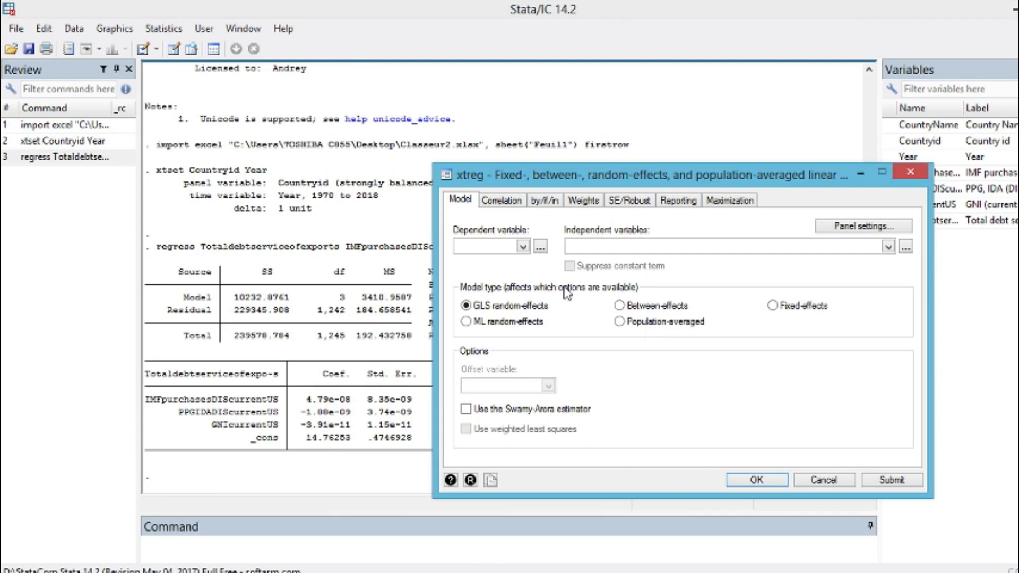
click(524, 247)
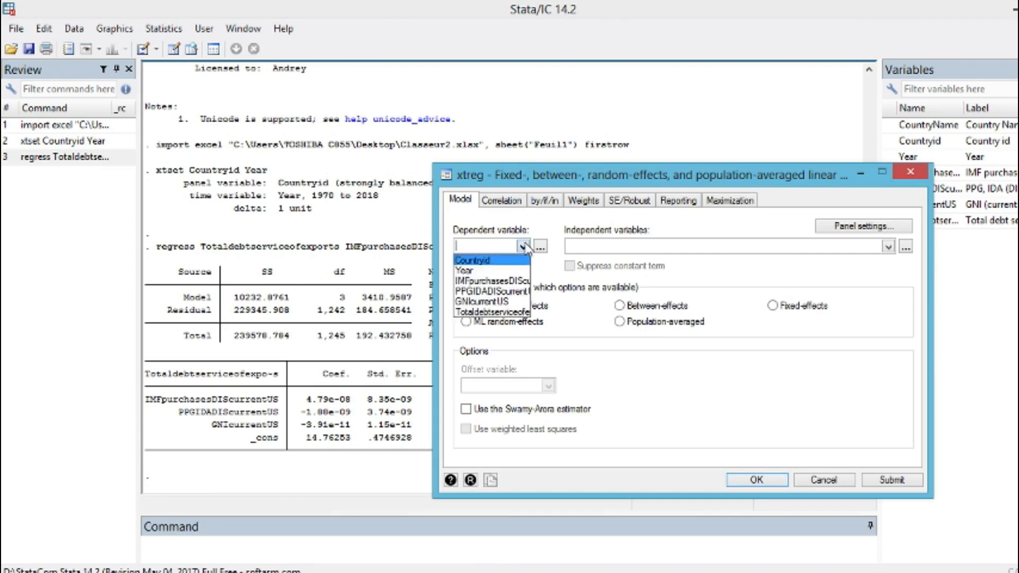
click(494, 312)
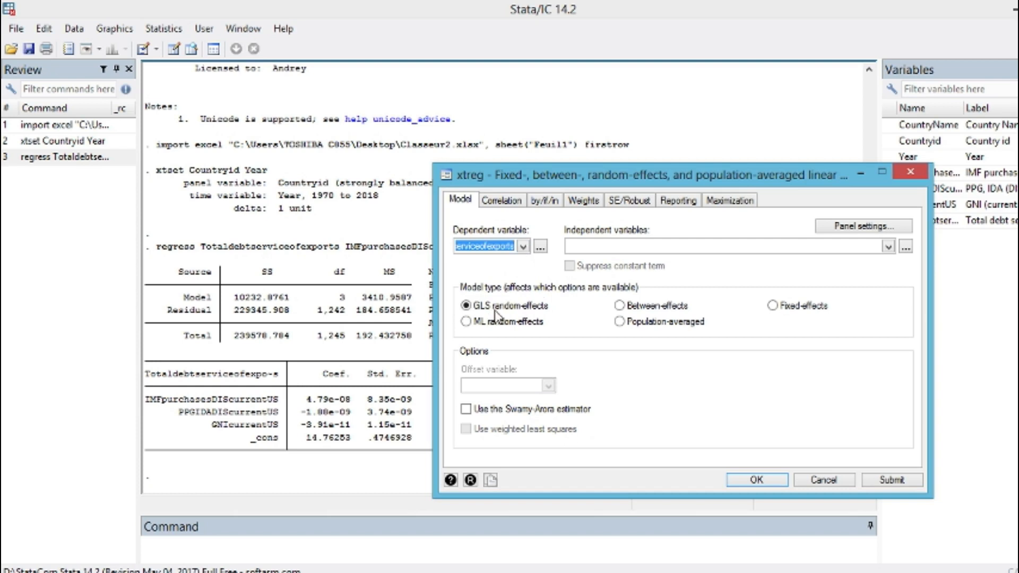
Add IMFpurchasesDIScurrentUS, PPGIDADIScurrentUS and GNIcurrentUS as independent variables and run the panel regression with GLS random-effects
click(888, 247)
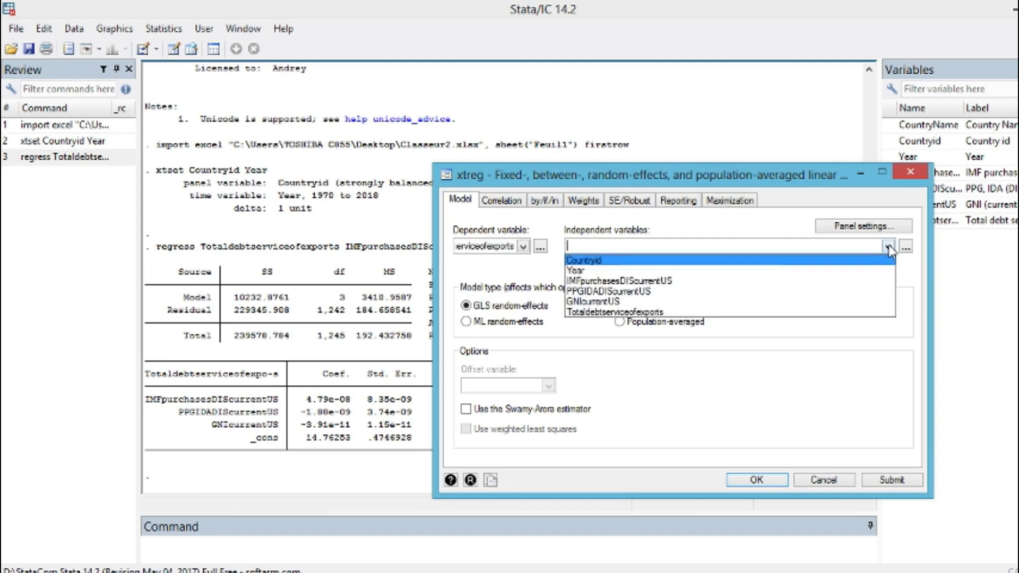
click(595, 284)
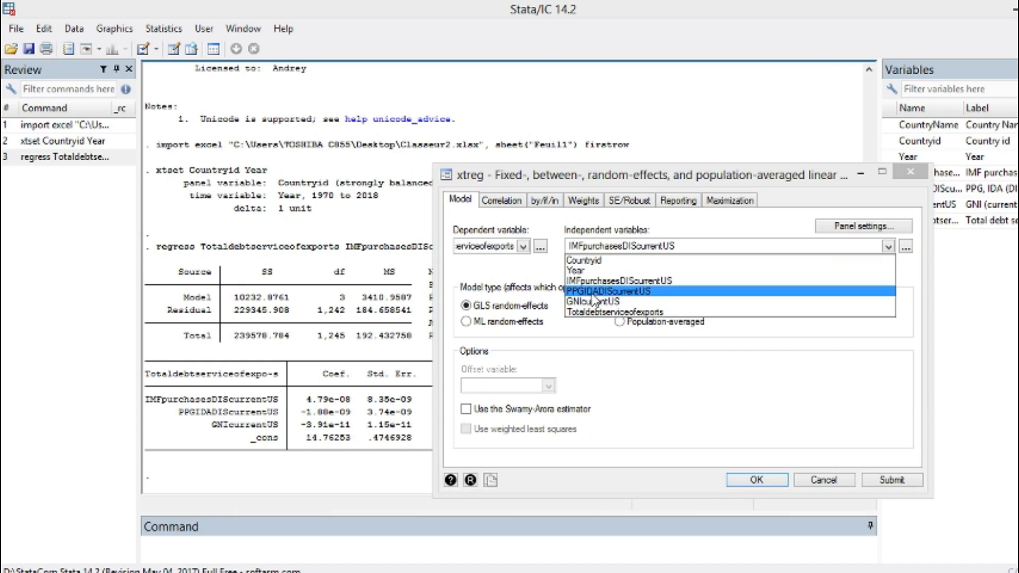
click(593, 295)
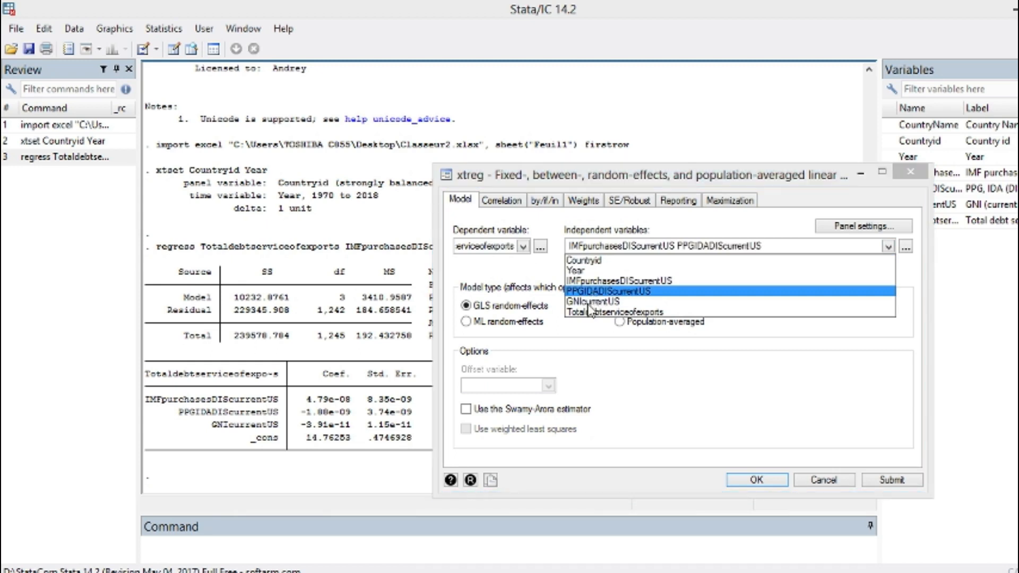
click(589, 302)
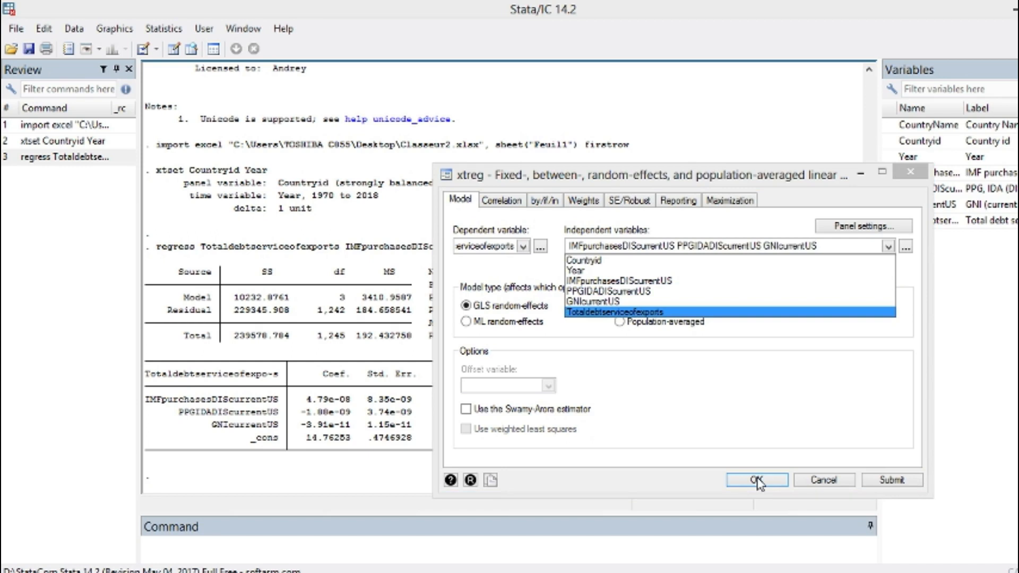
click(757, 481)
click(757, 481)
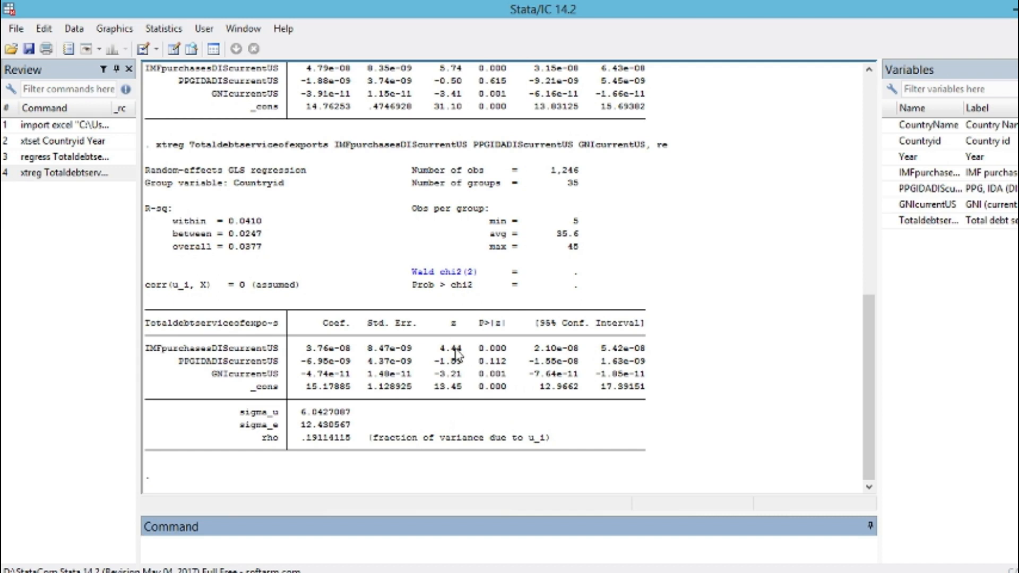
click(163, 30)
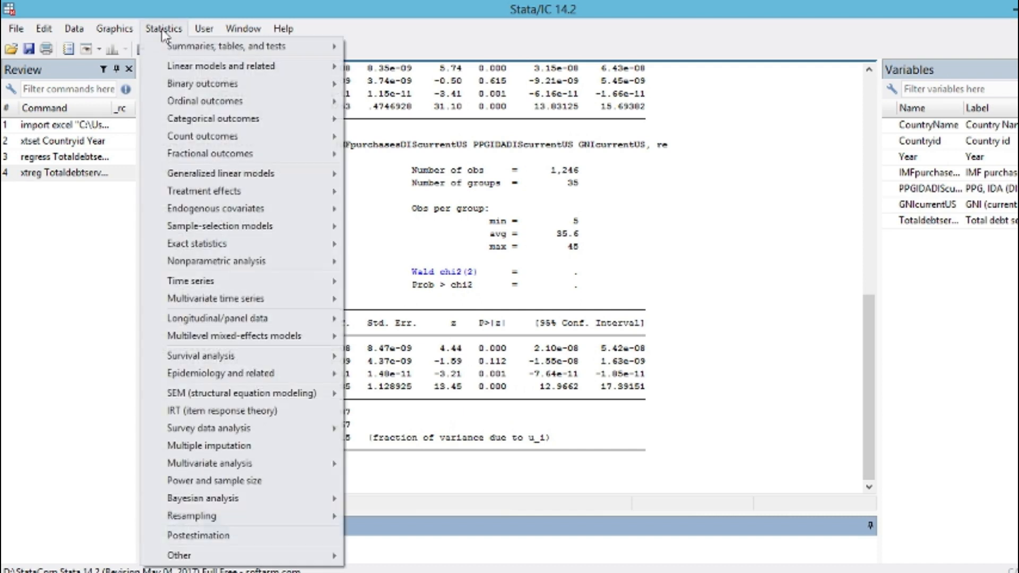
mouse_move(224, 300)
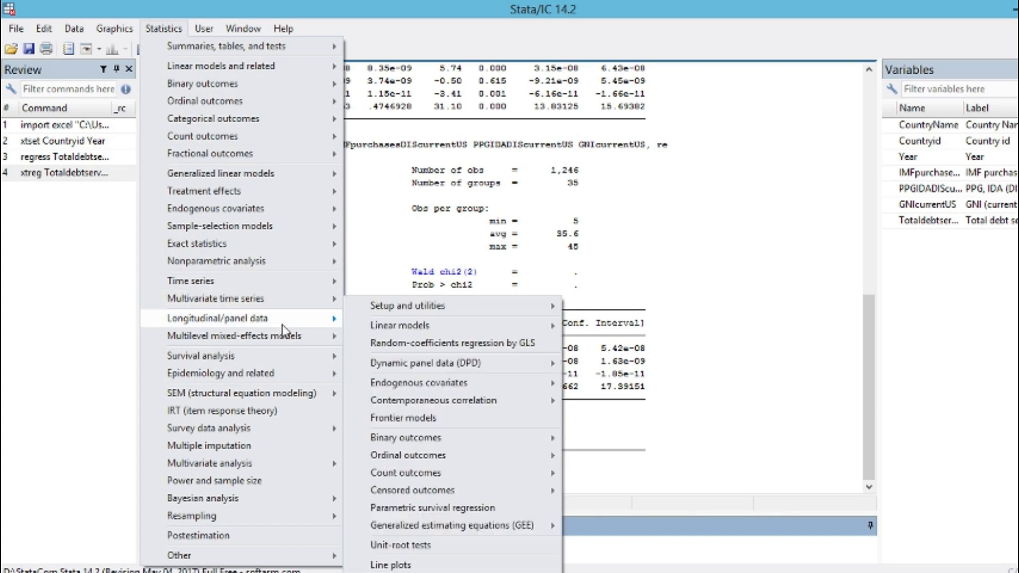
mouse_move(494, 326)
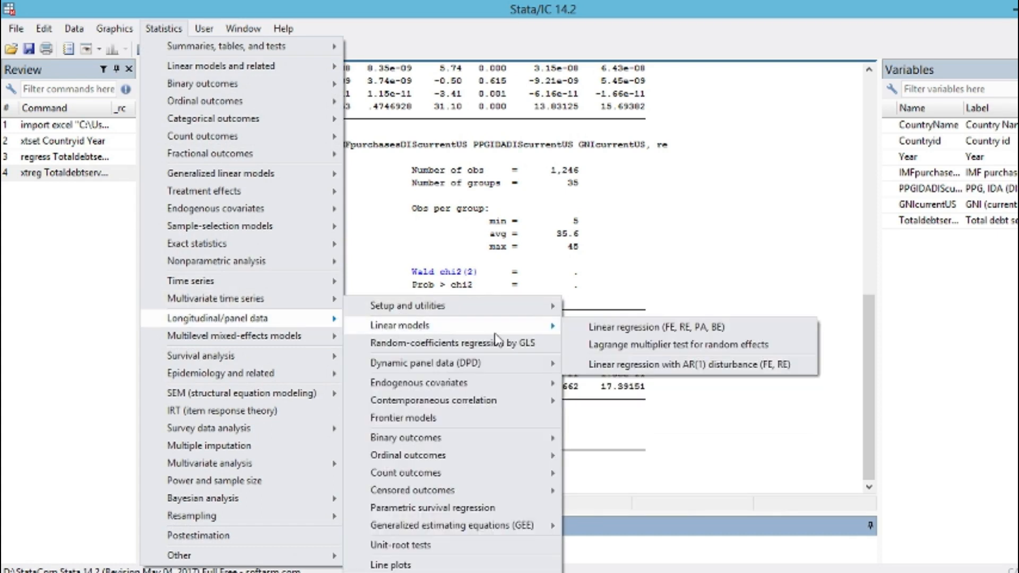
click(606, 333)
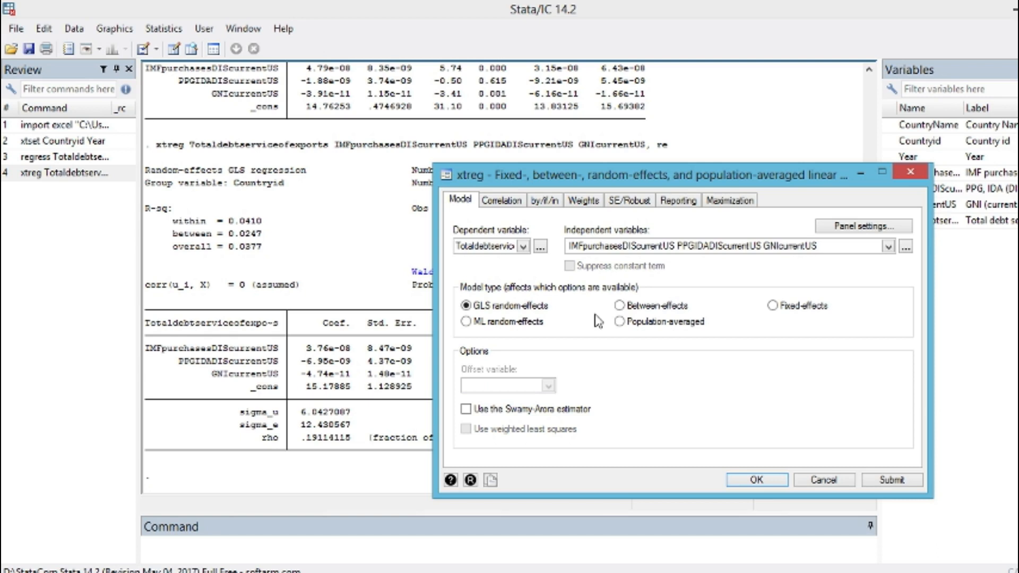
click(909, 172)
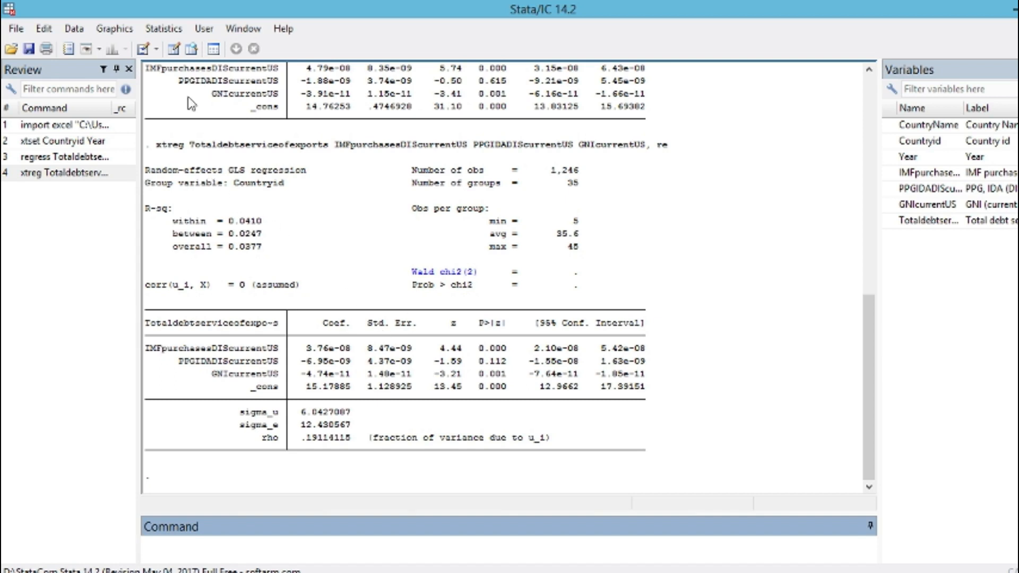
Run the same panel linear regression as a fixed-effects model and compare its output with the random-effects estimates
click(171, 32)
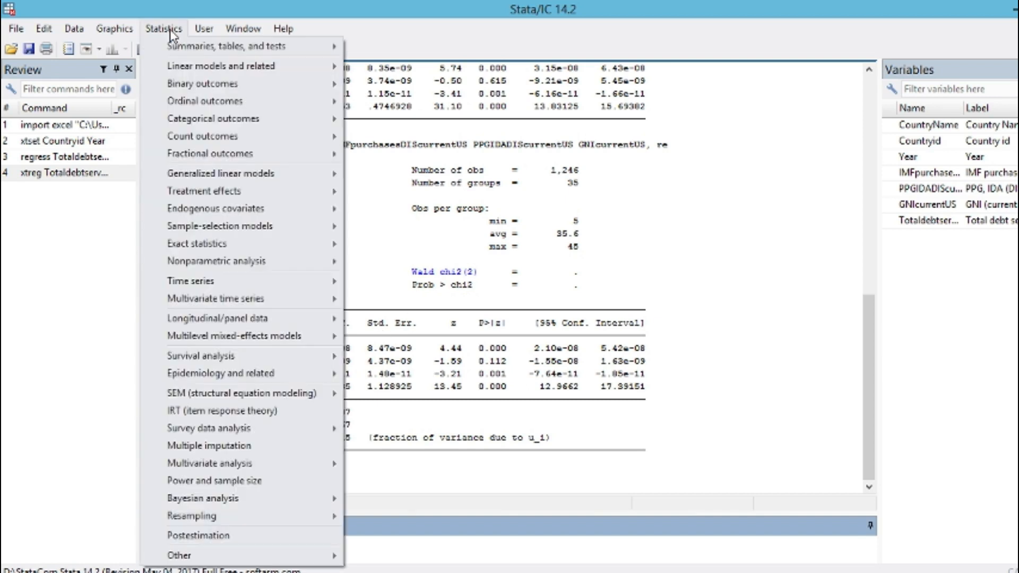
mouse_move(221, 320)
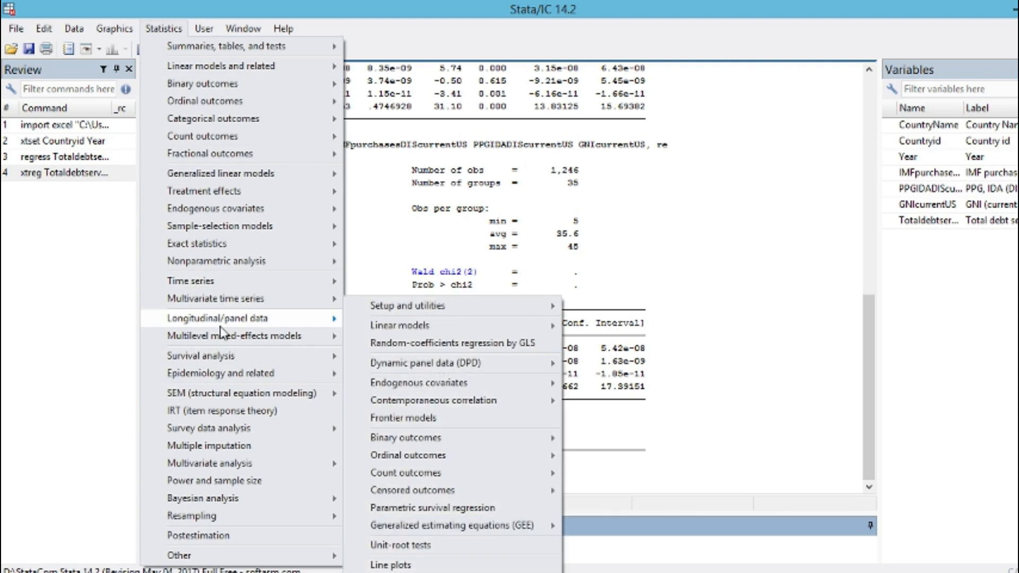
mouse_move(395, 328)
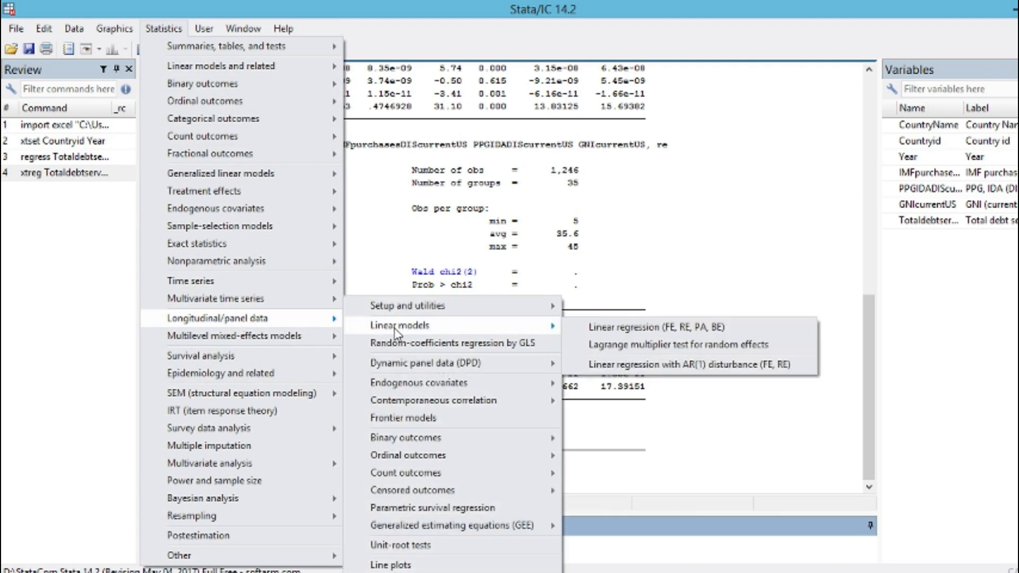
click(626, 328)
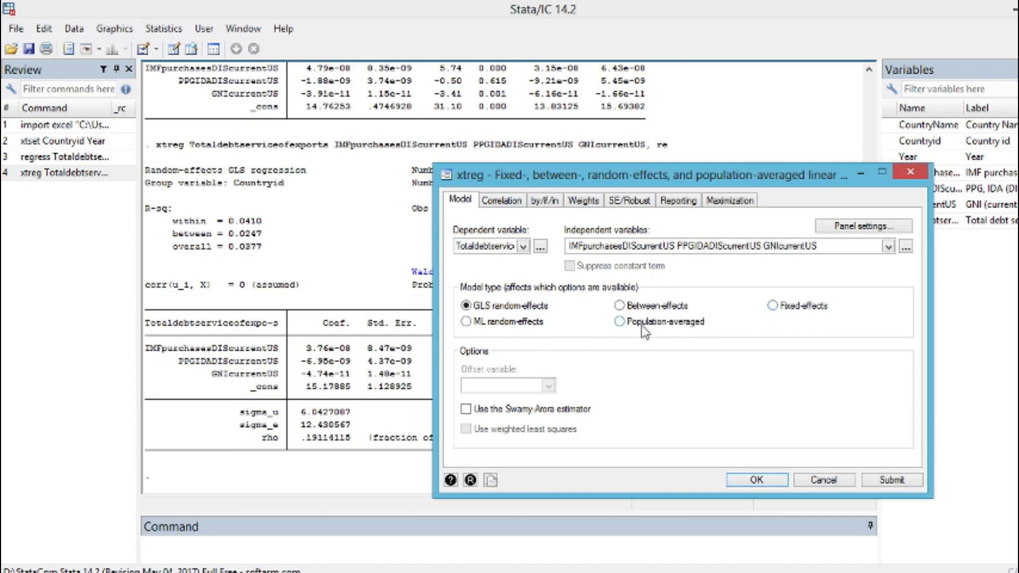
click(772, 306)
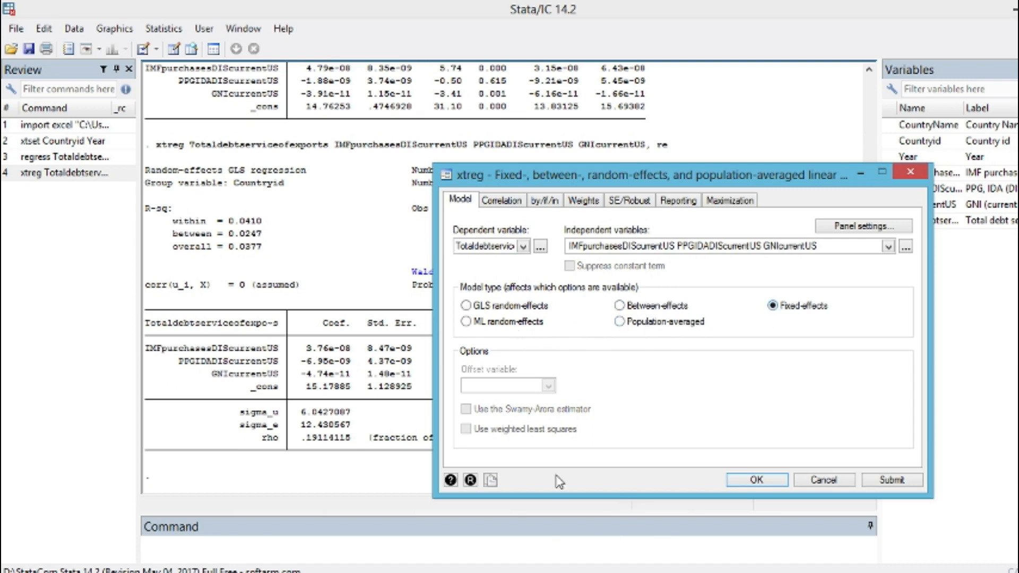
click(754, 482)
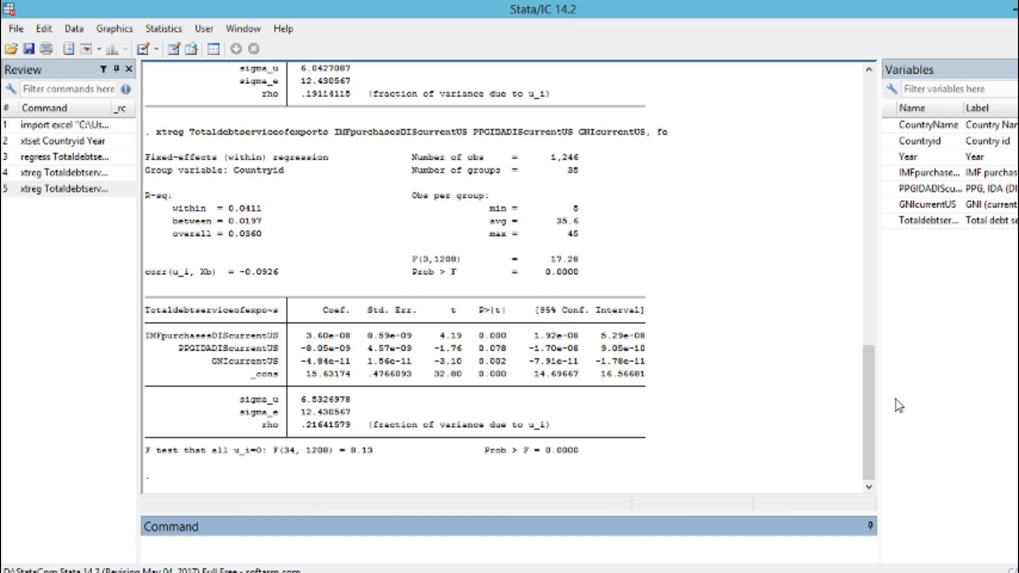
drag(871, 393, 856, 283)
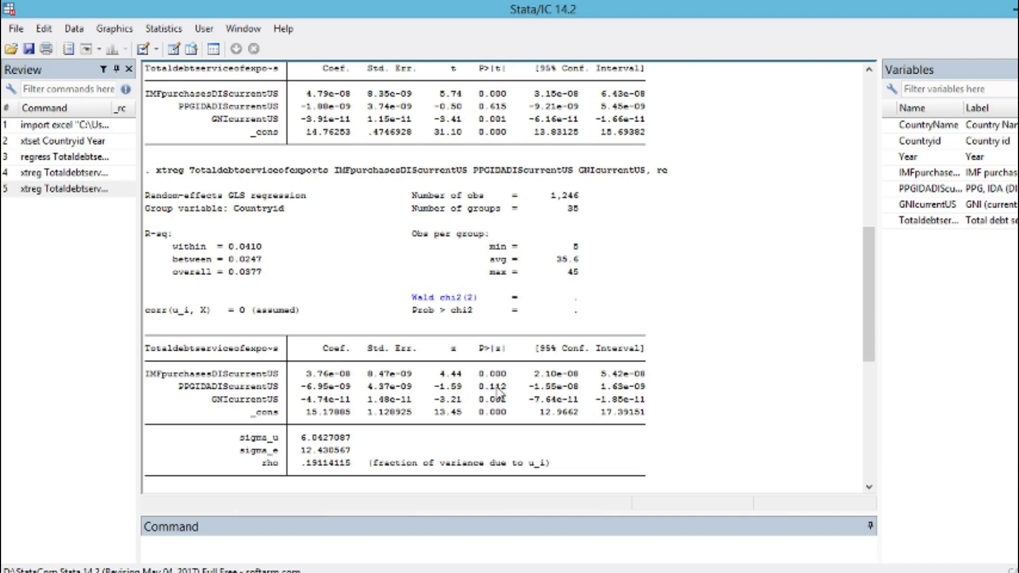
drag(873, 291, 873, 435)
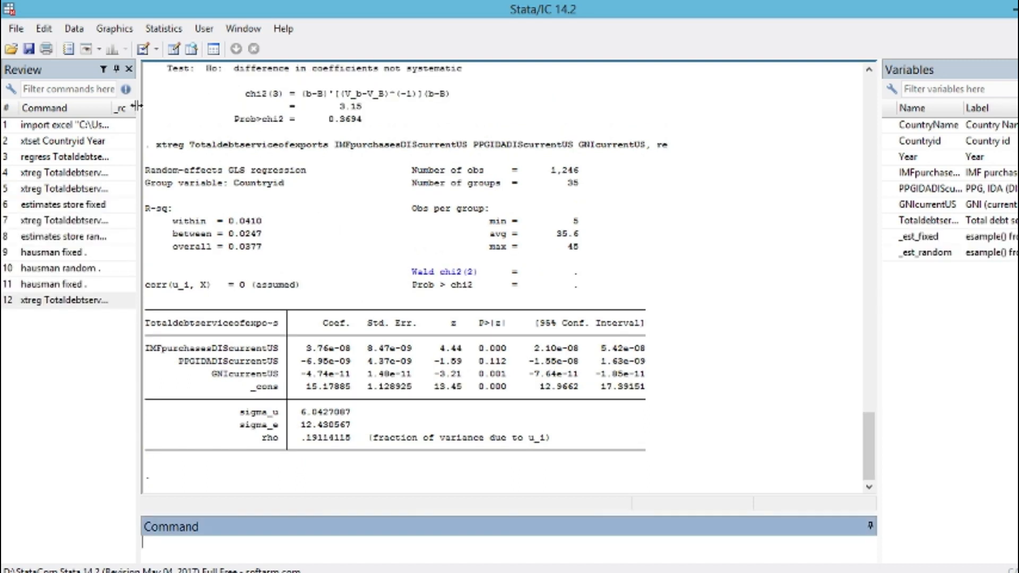
click(181, 33)
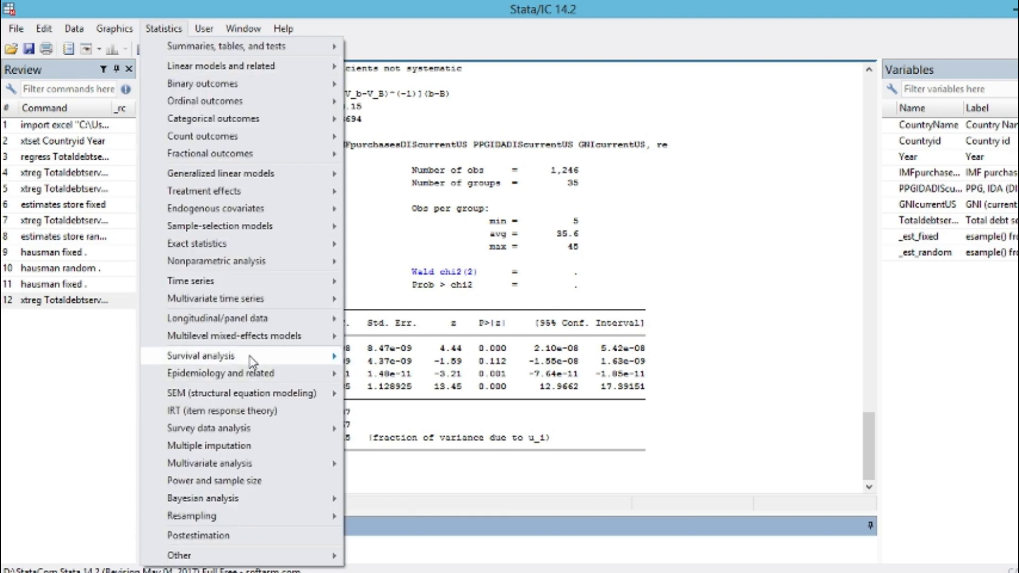
mouse_move(234, 366)
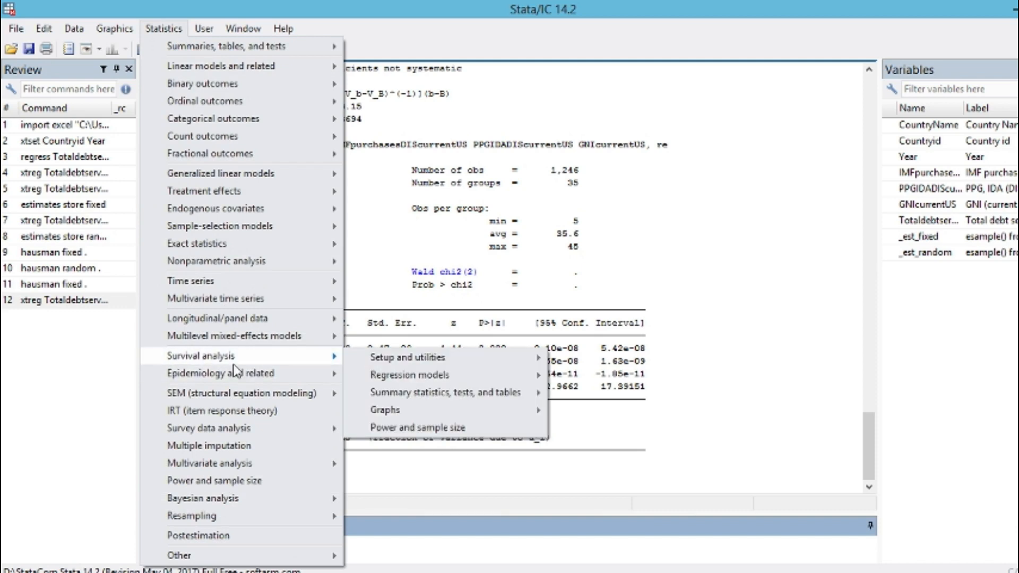
mouse_move(241, 320)
mouse_move(416, 311)
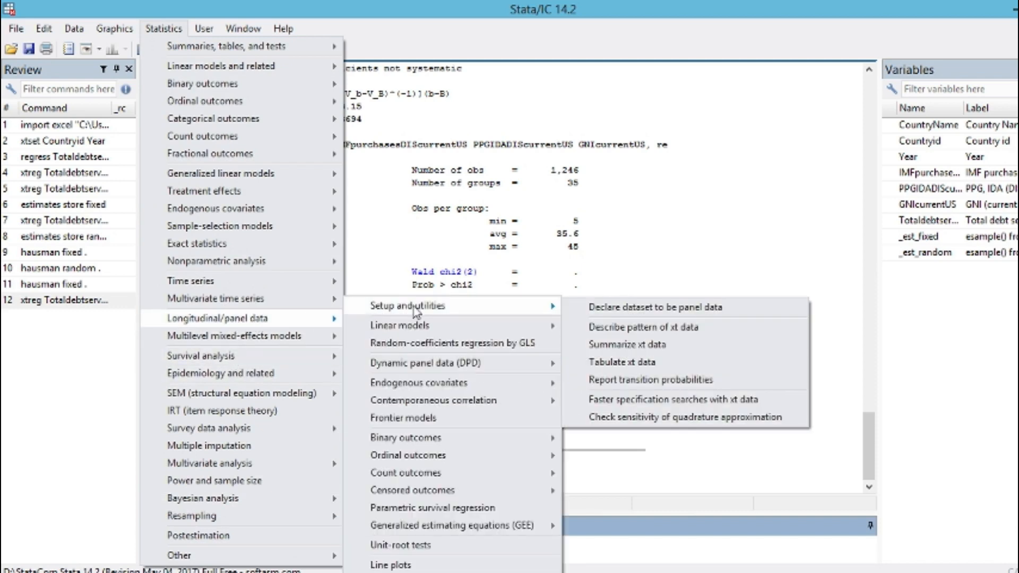
mouse_move(430, 327)
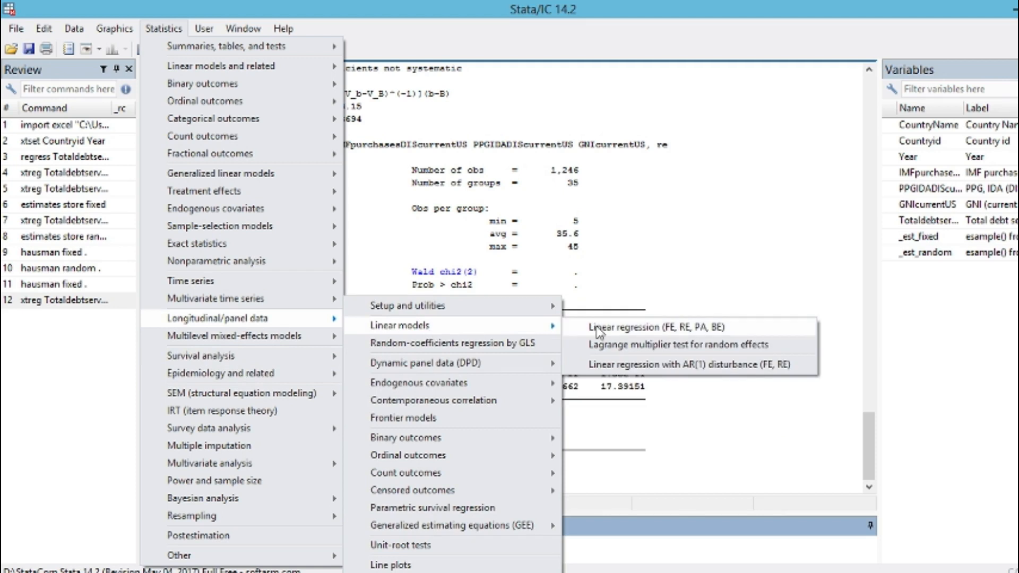
click(600, 332)
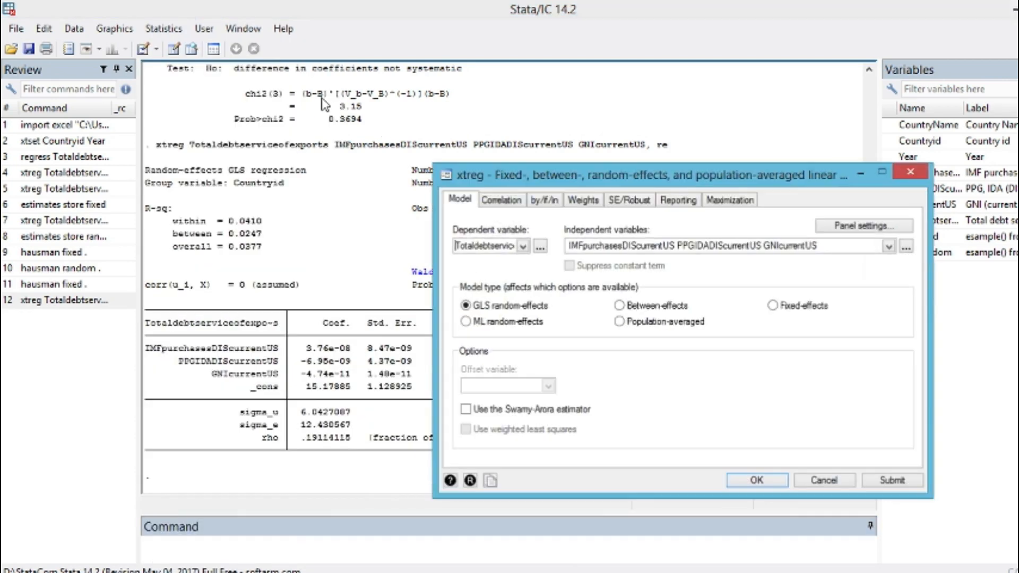
click(918, 178)
Run the panel linear regression of Totaldebtserviceofexports on IMFpurchasesDIScurrentUS, PPGIDADIScurrentUS and GNIcurrentUS with GLS random-effects
click(164, 29)
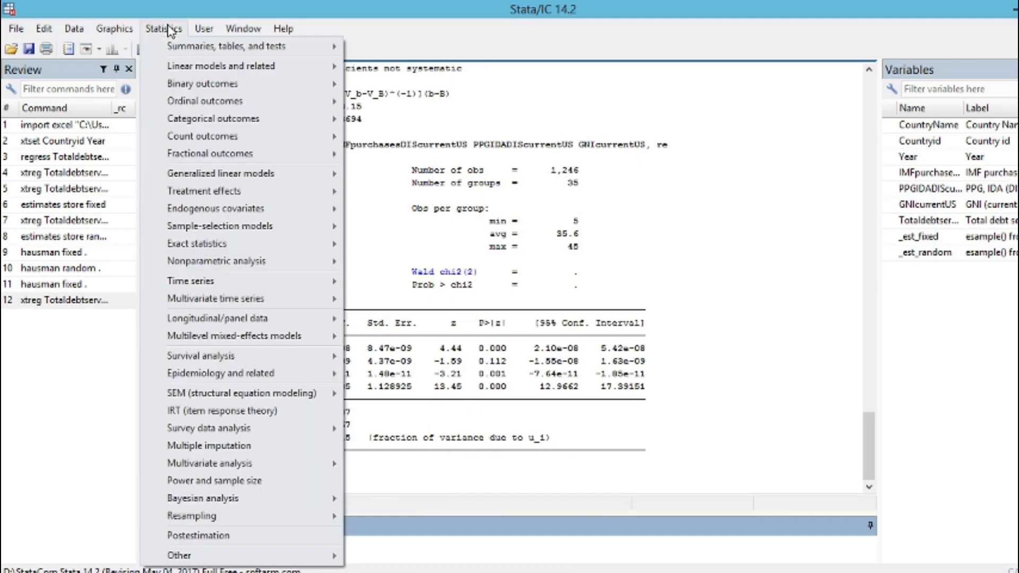
mouse_move(233, 321)
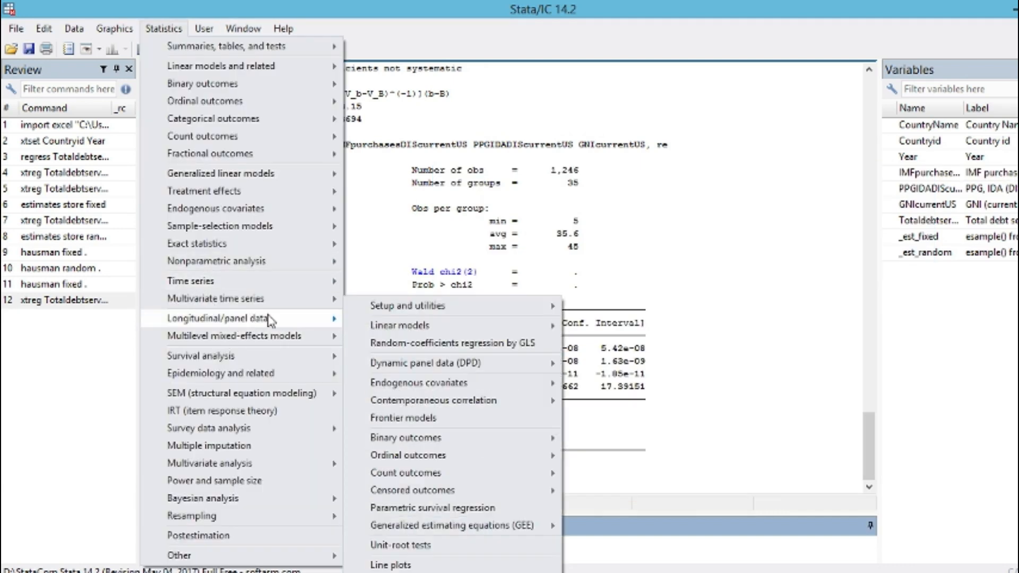
mouse_move(404, 326)
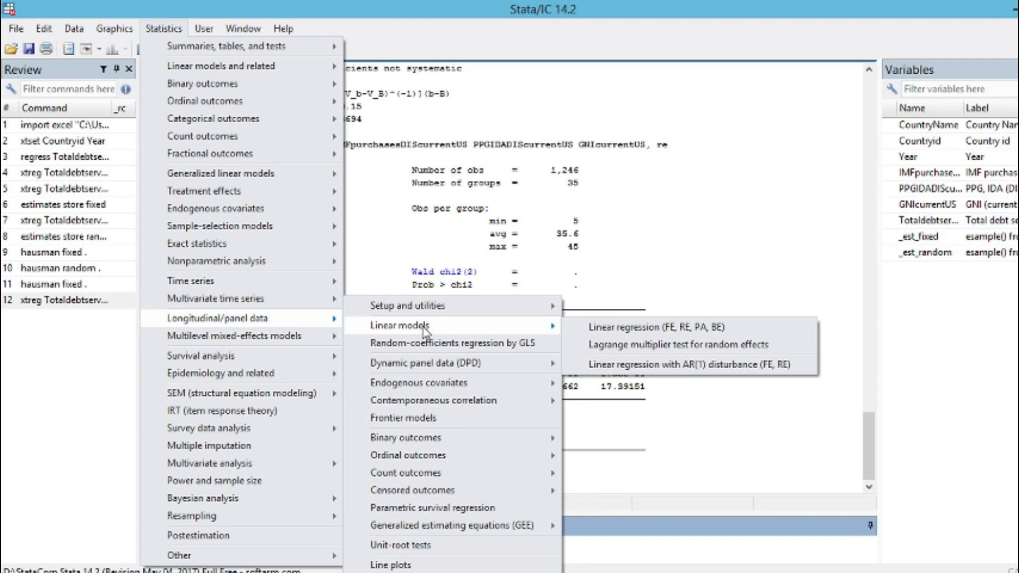
click(614, 329)
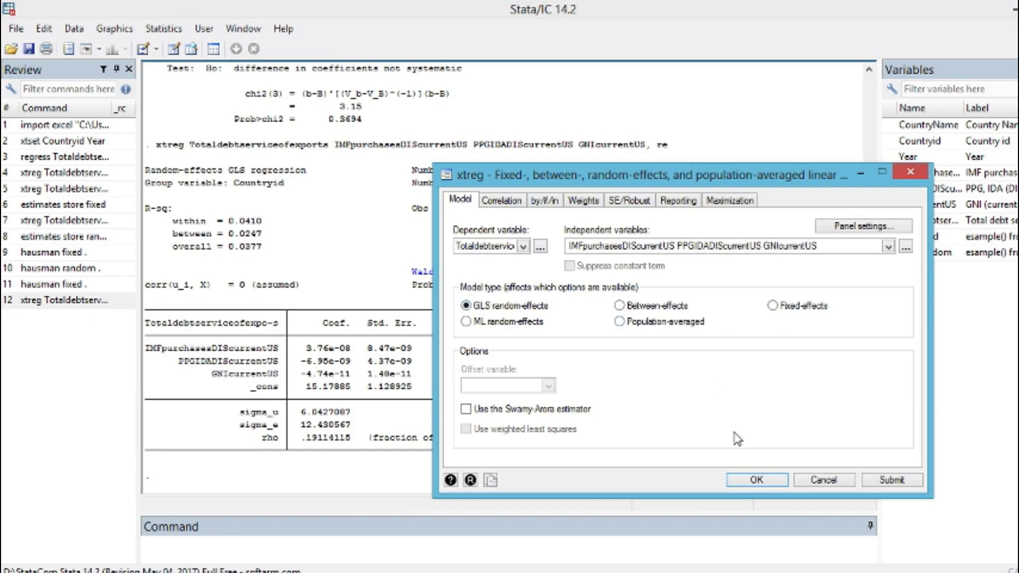
click(763, 480)
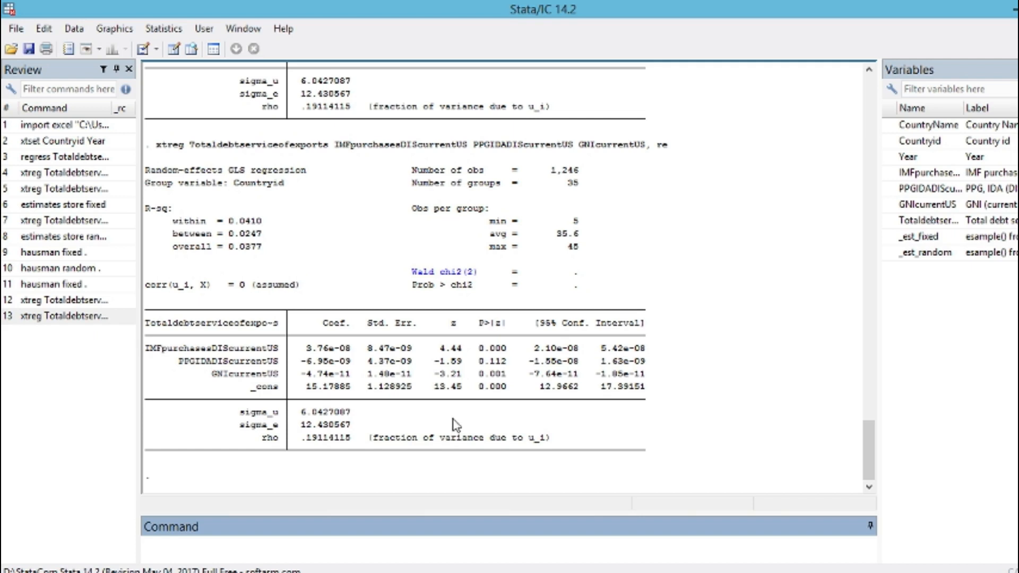
Store the current random-effects estimates in memory under the name random using the postestimation commands
click(164, 29)
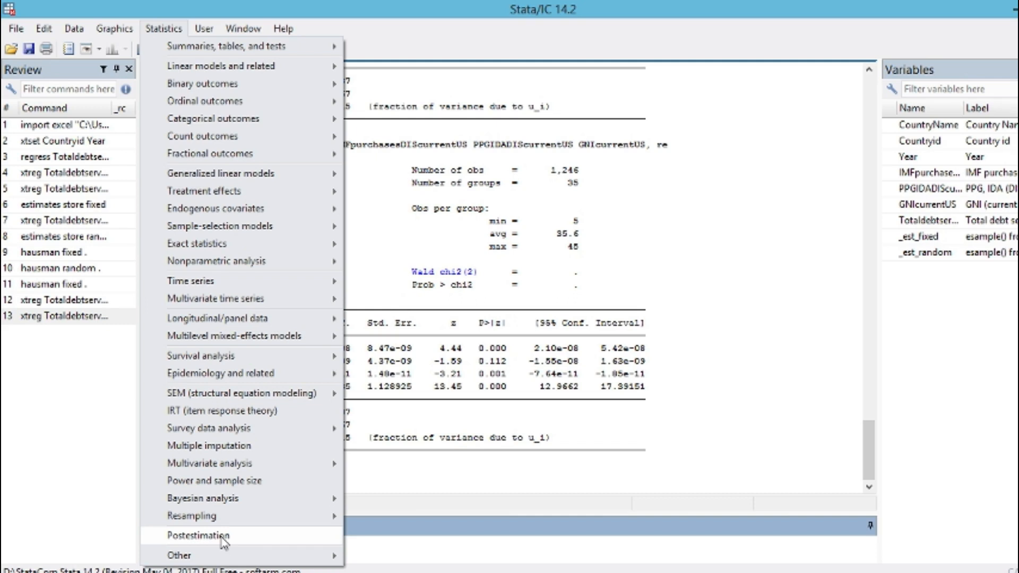
click(251, 541)
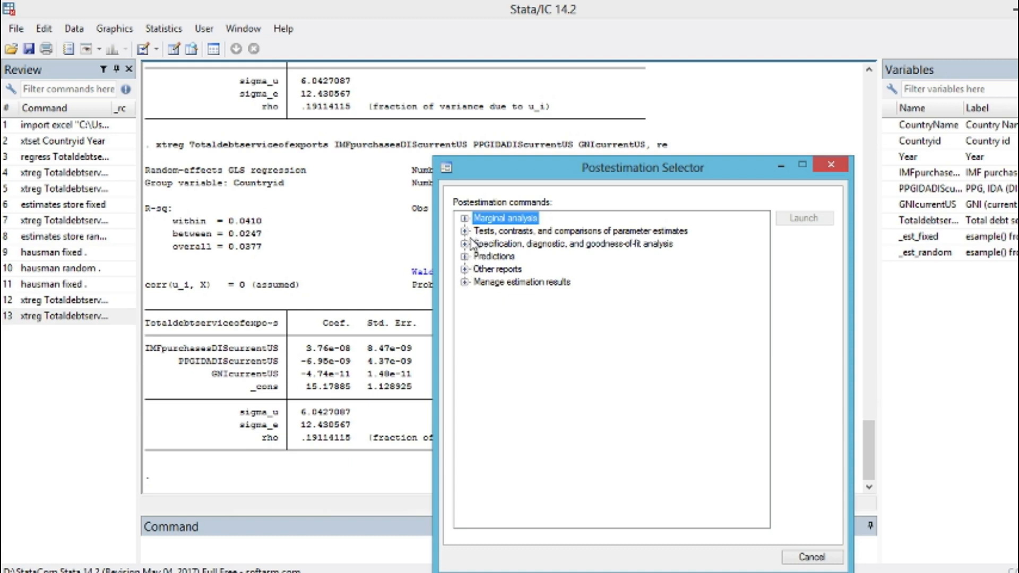
click(465, 285)
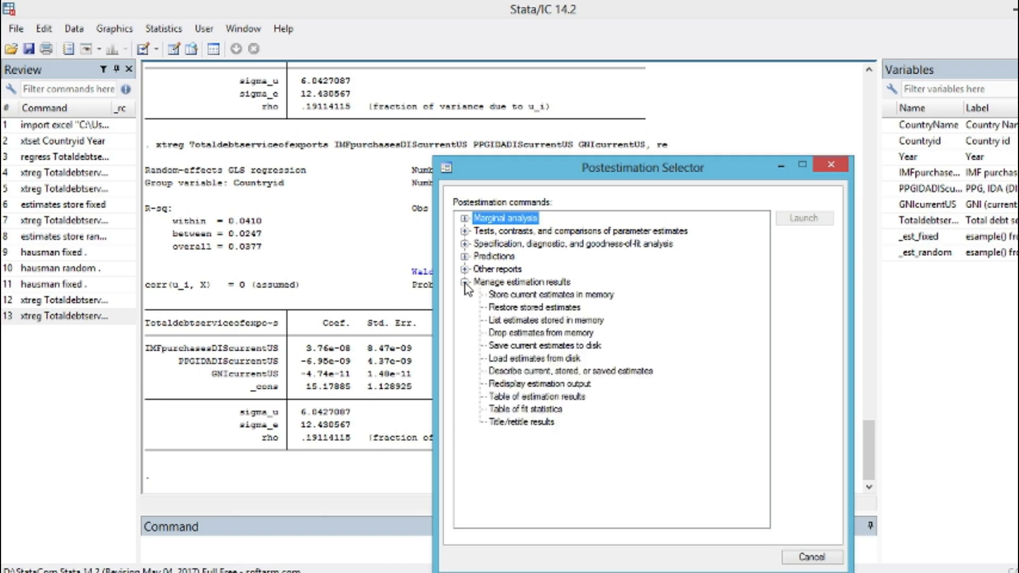
double_click(572, 296)
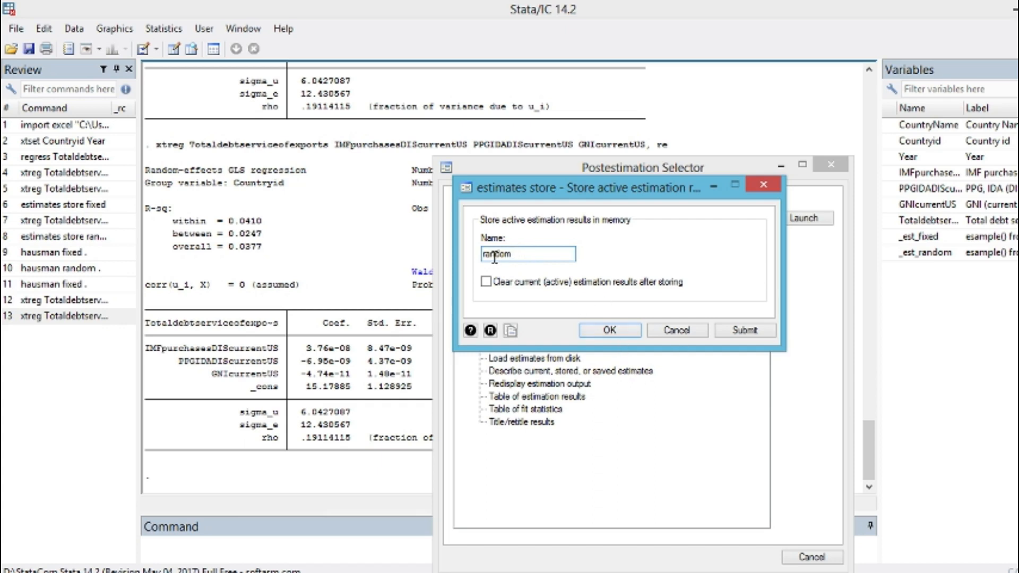
drag(526, 256, 478, 264)
double_click(520, 255)
text(random)
click(621, 331)
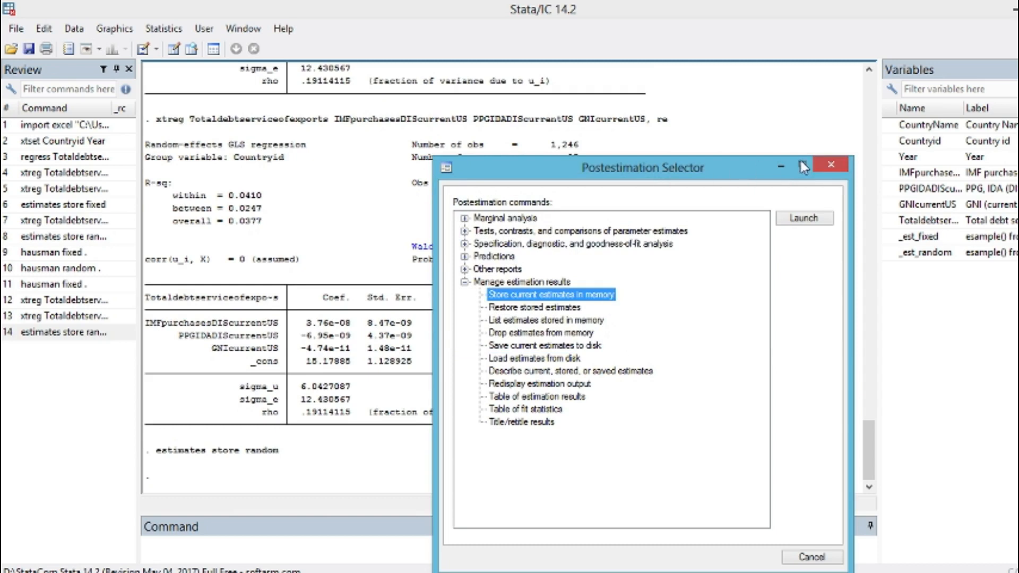
click(779, 168)
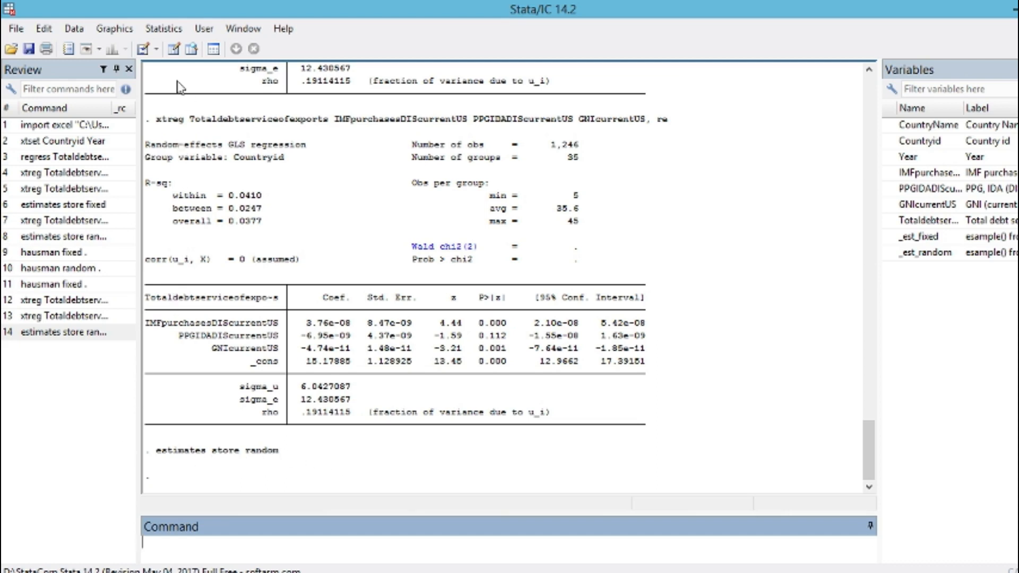
Run the panel linear regression with the same dependent and independent variables as a fixed-effects model
click(175, 29)
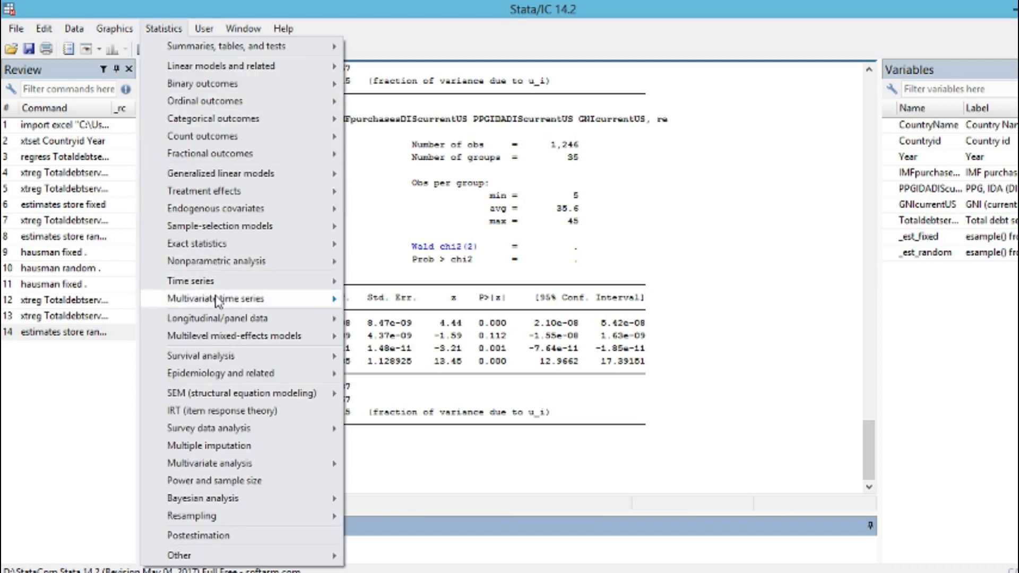
mouse_move(217, 301)
mouse_move(226, 322)
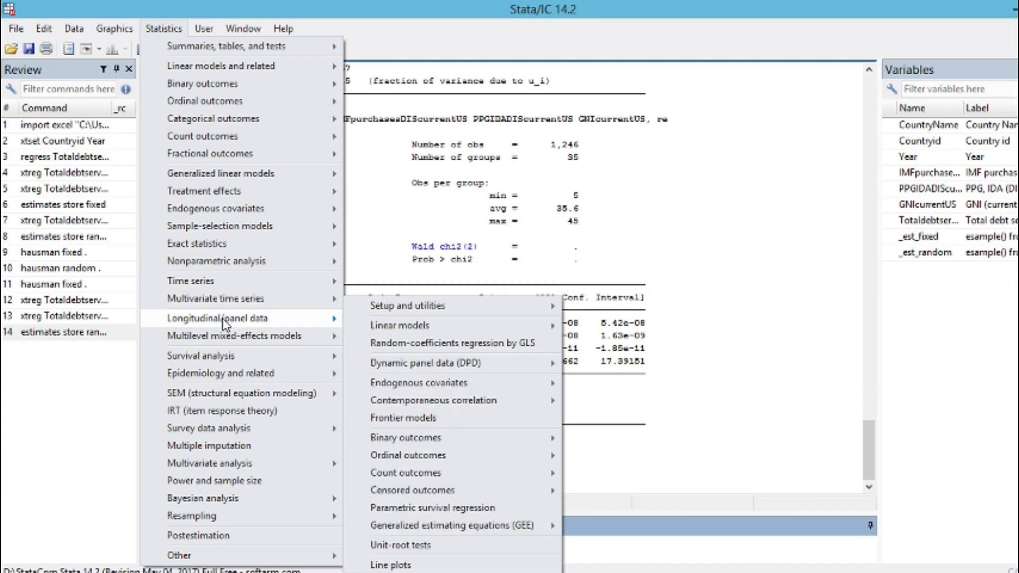
mouse_move(395, 310)
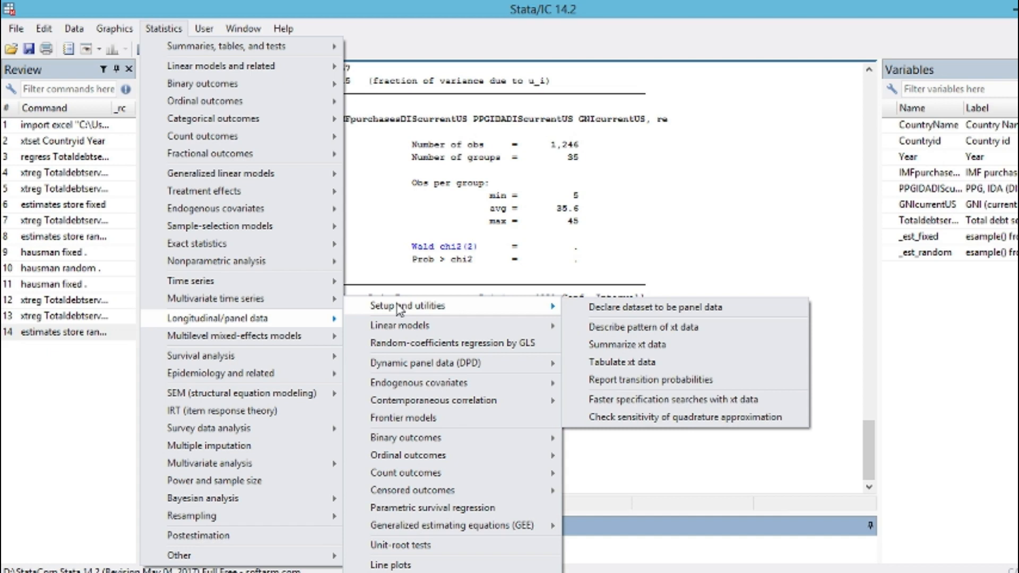
mouse_move(403, 327)
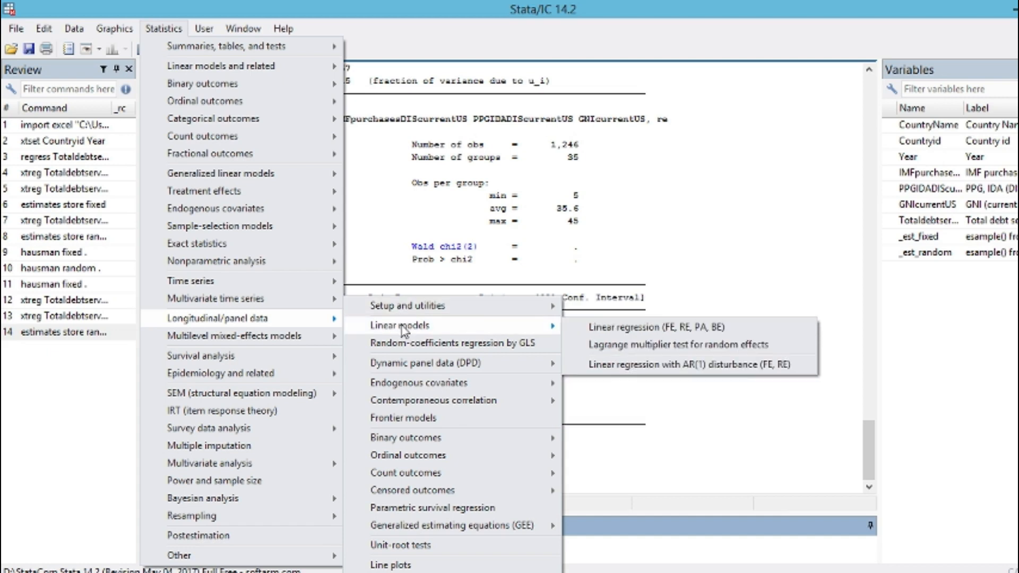
click(597, 328)
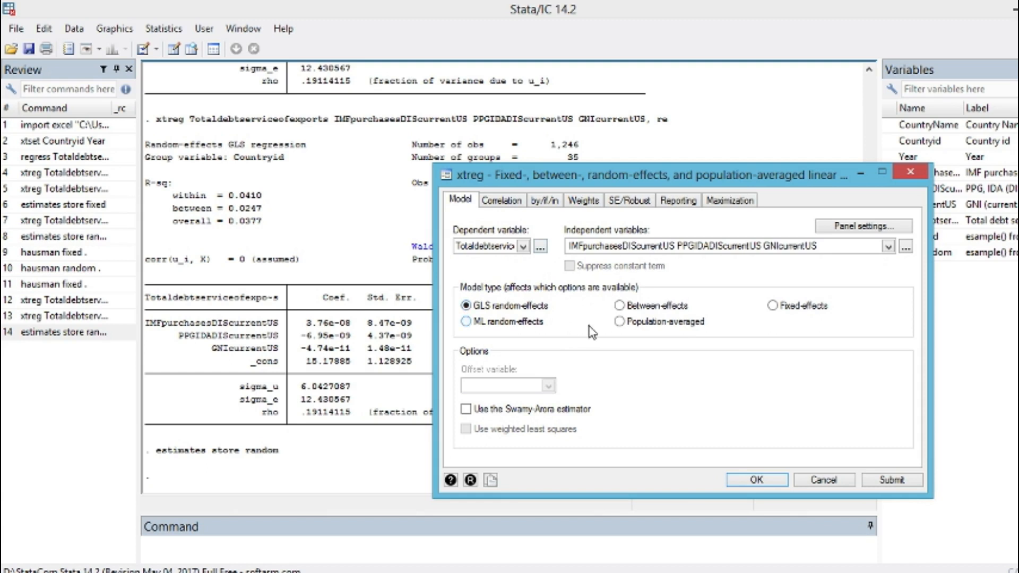
click(773, 307)
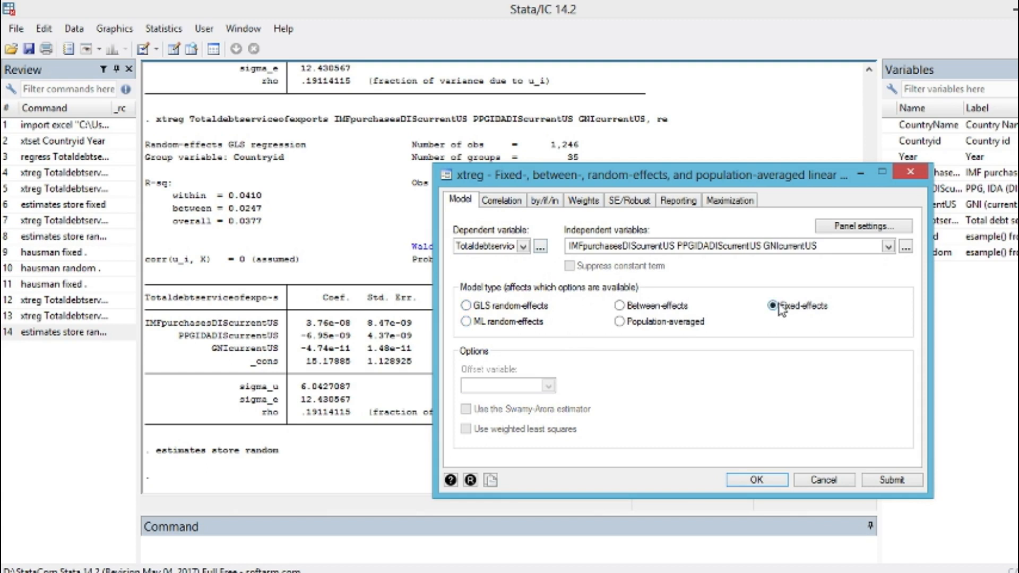
click(757, 481)
Store the current fixed-effects estimates in memory under the name fixed and close the Postestimation Selector
click(177, 33)
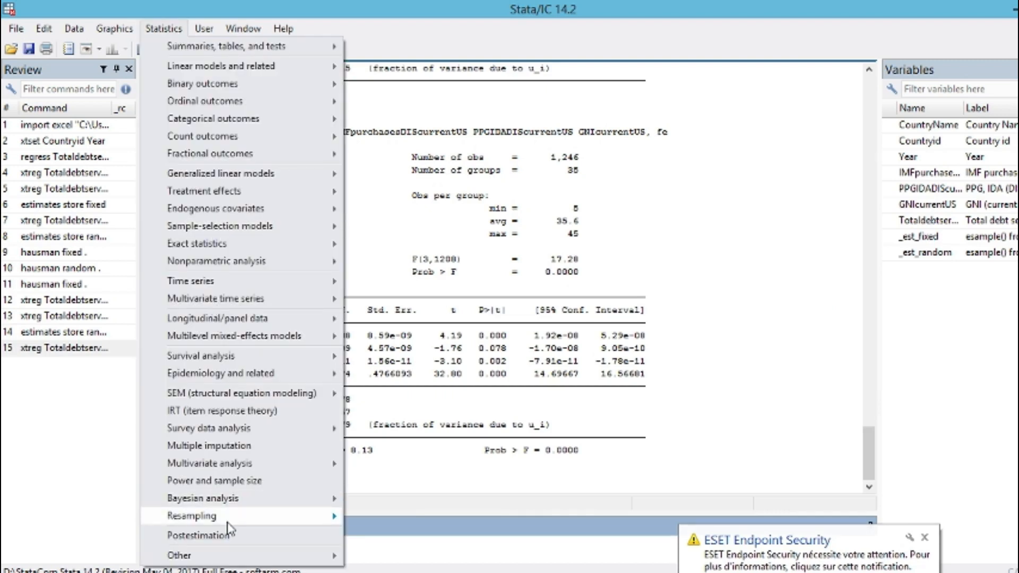
click(227, 535)
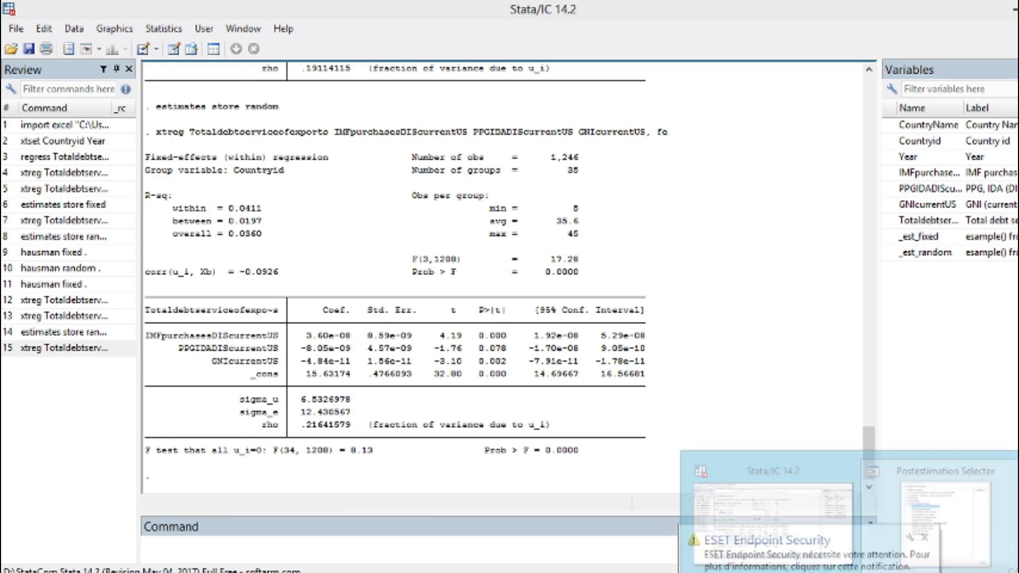
click(918, 531)
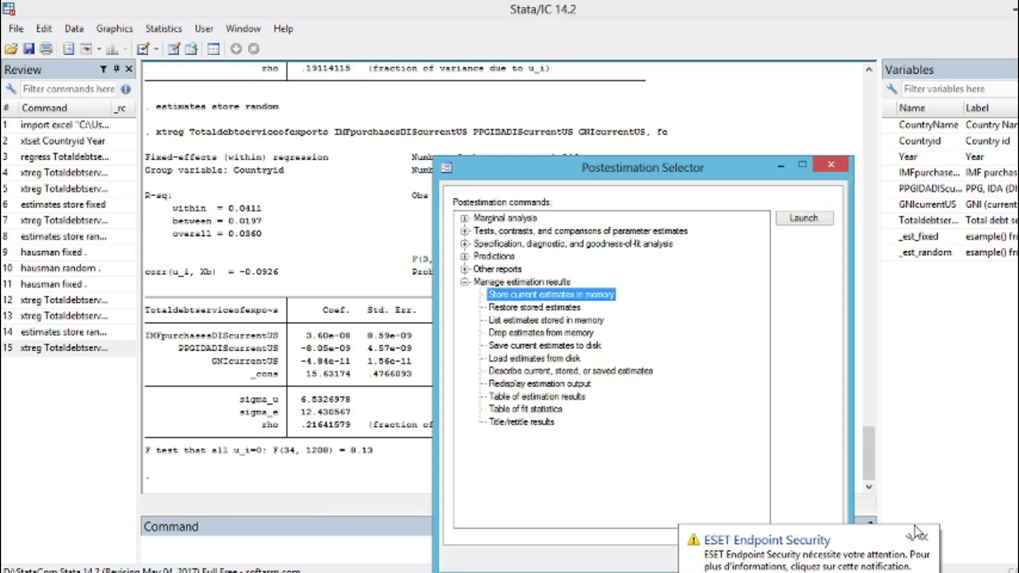
double_click(505, 297)
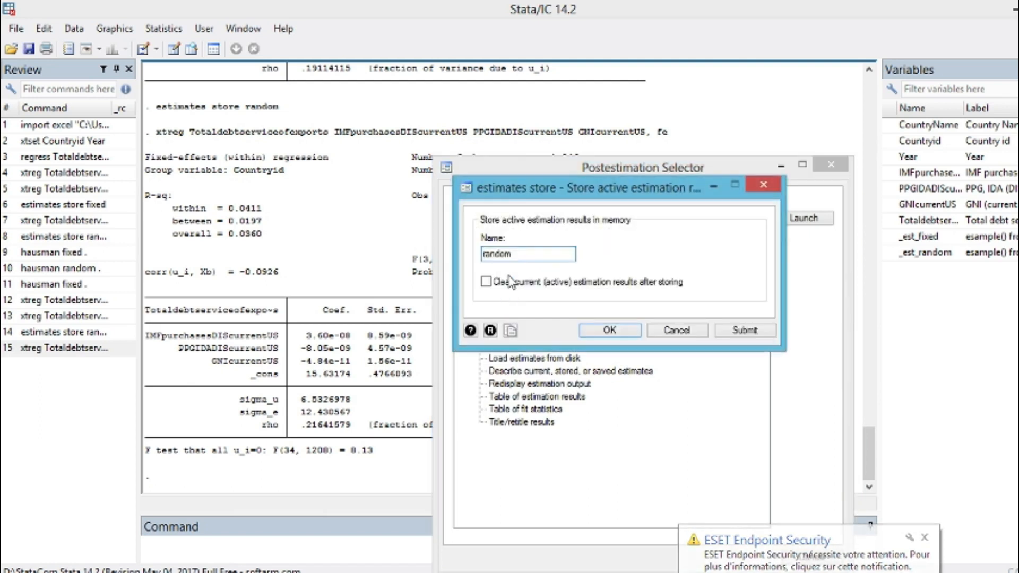
drag(513, 254, 459, 267)
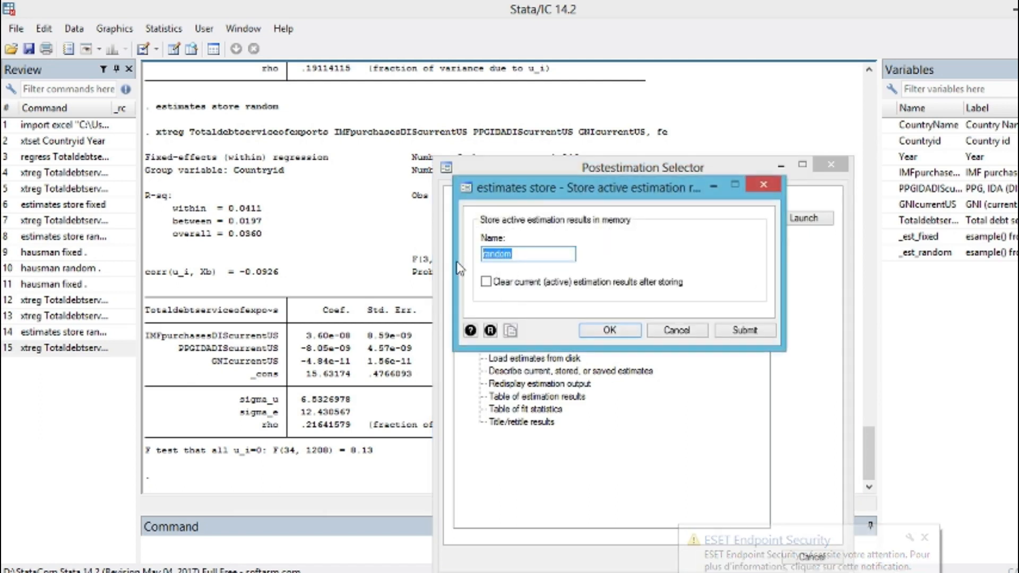
text(f)
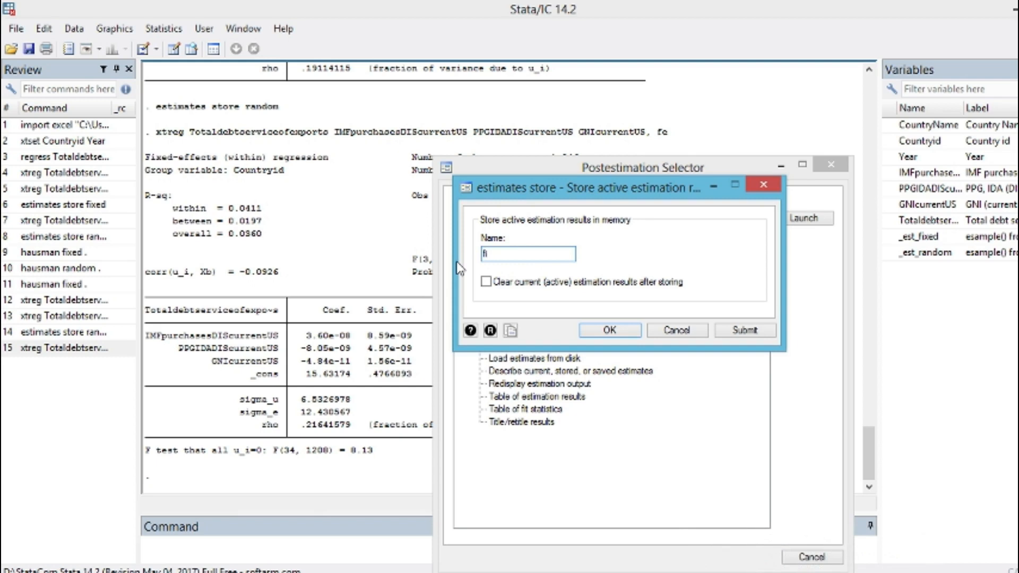
text(ixed)
click(618, 332)
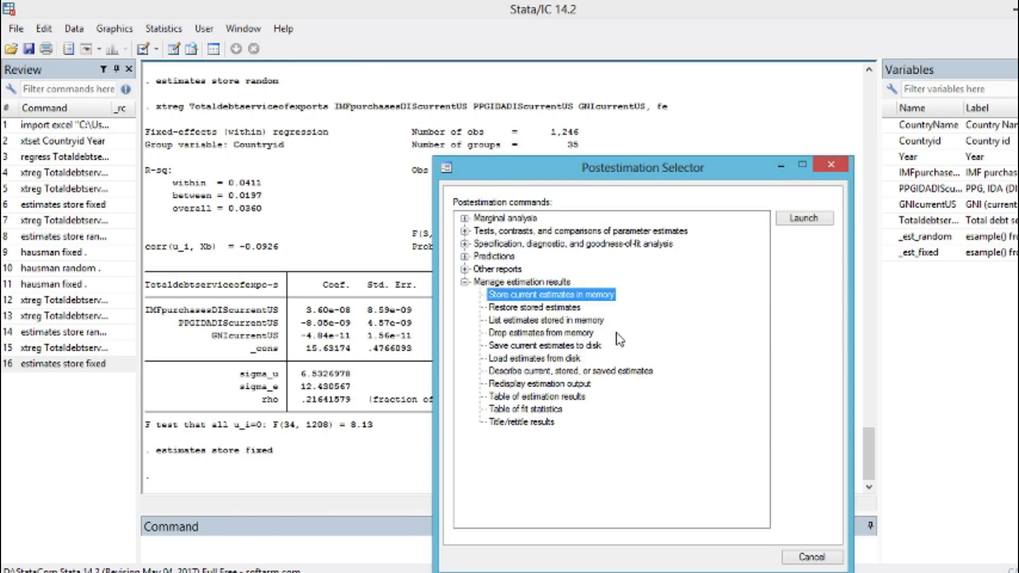
click(831, 166)
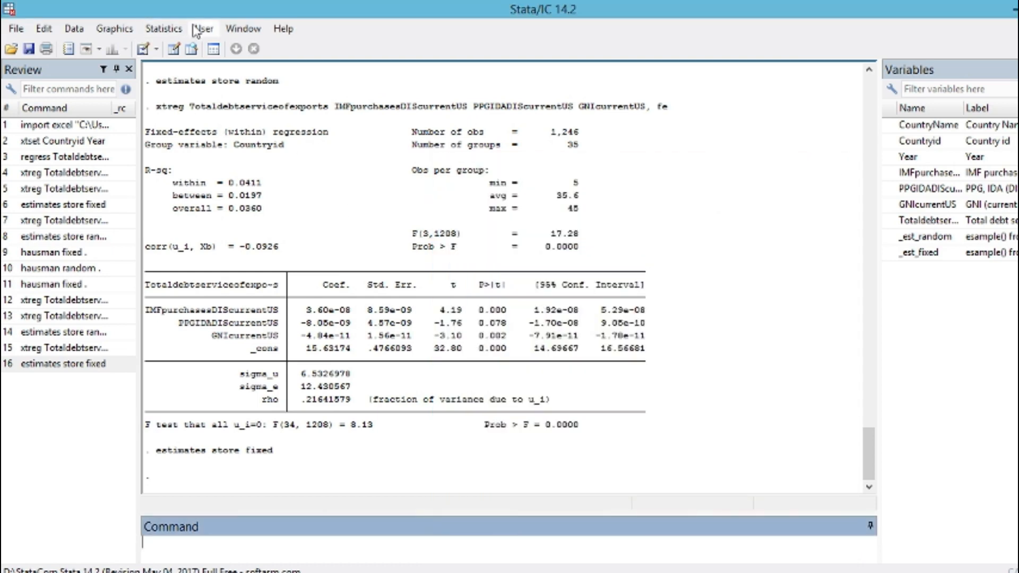
Open the Hausman specification test from the postestimation commands and choose fixed as the consistent estimation
click(166, 31)
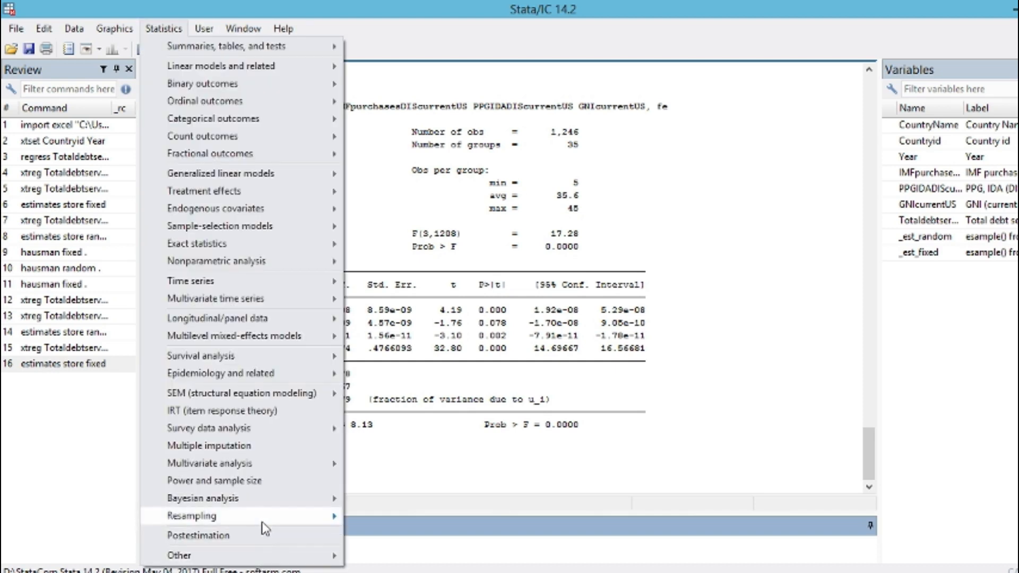
click(253, 540)
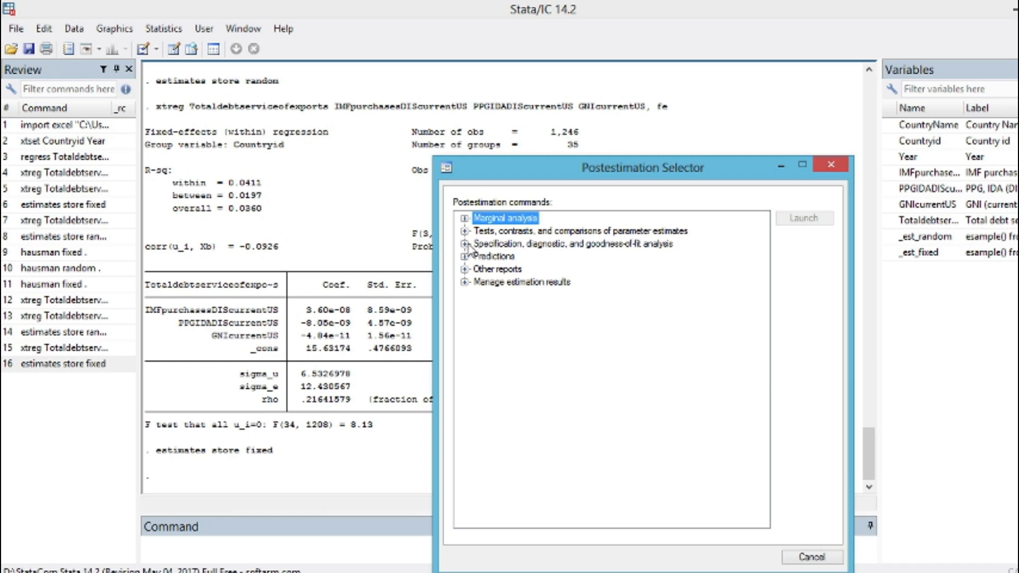
click(466, 244)
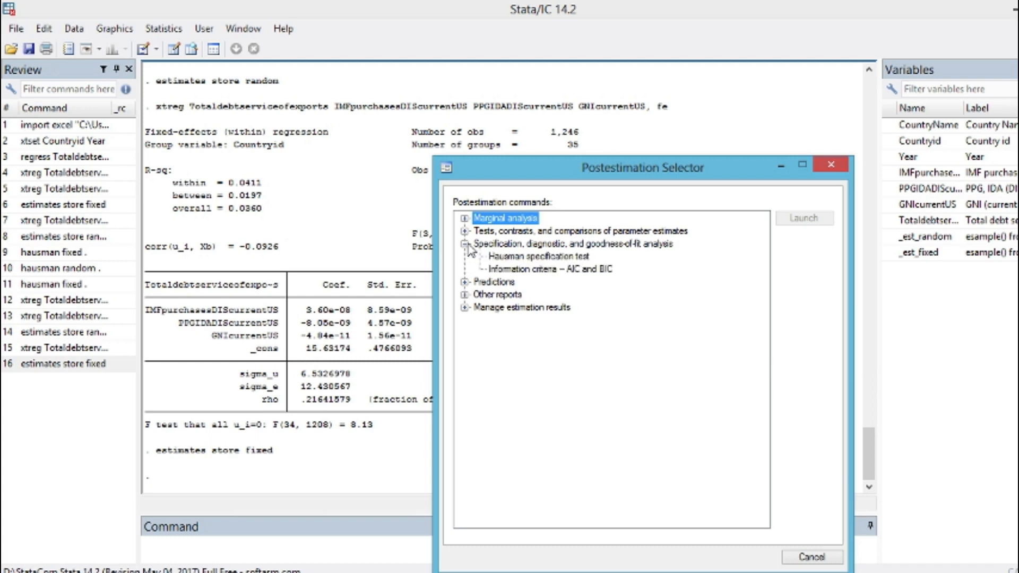
double_click(552, 257)
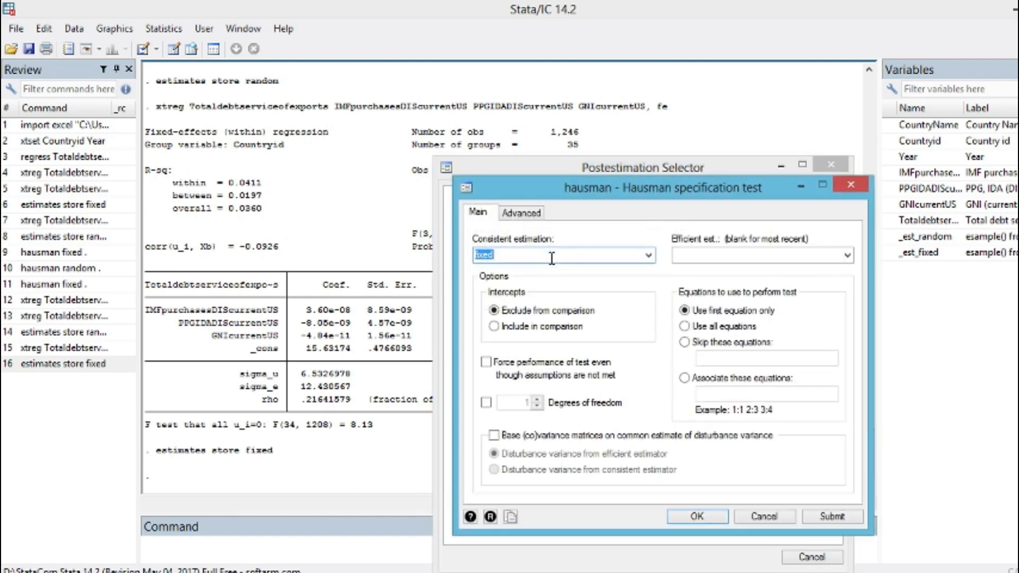
click(648, 256)
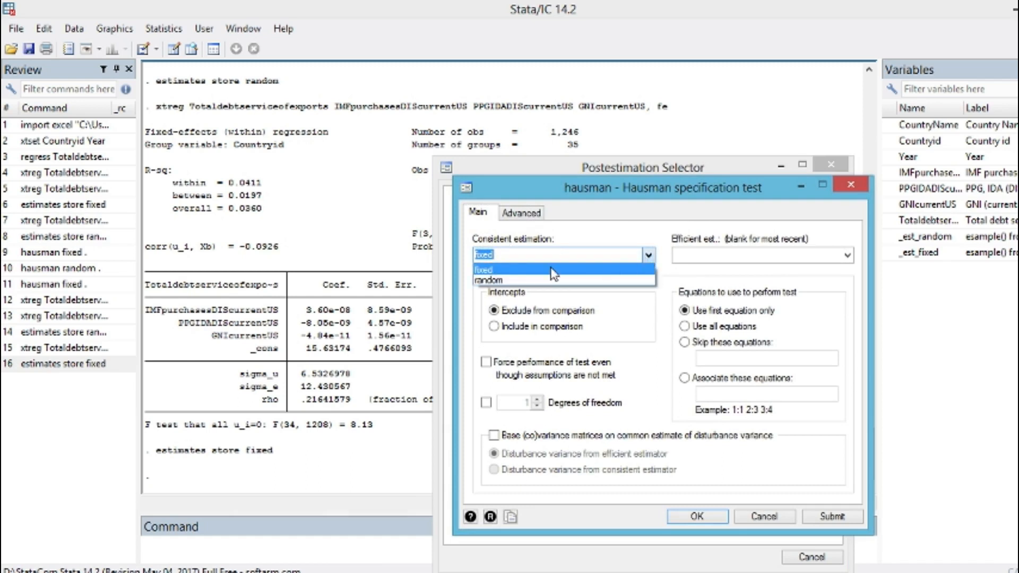
click(507, 277)
text(fixed)
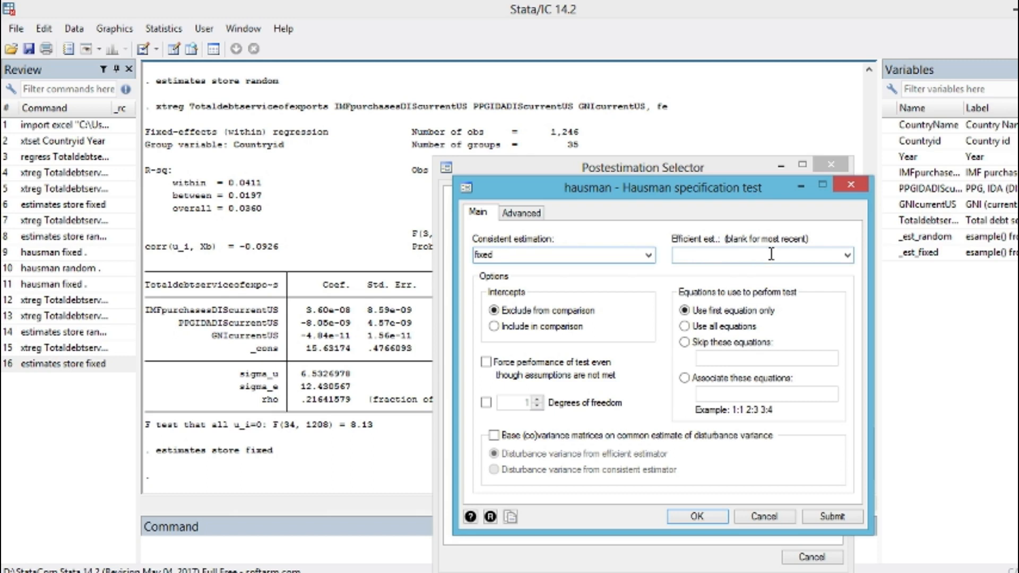
Run the Hausman test with random as the efficient estimation and close the Postestimation Selector
click(847, 256)
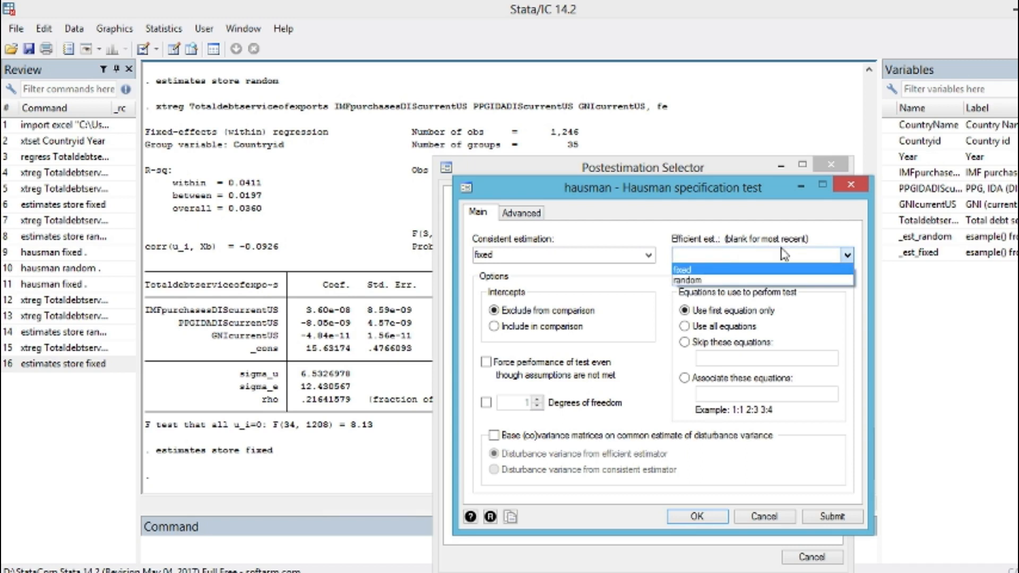
click(709, 281)
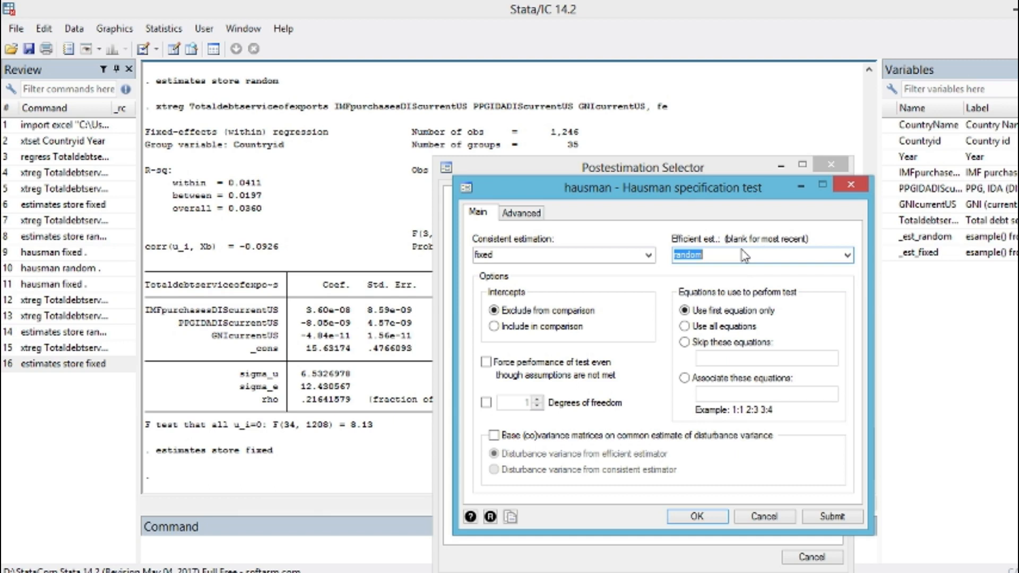
click(717, 253)
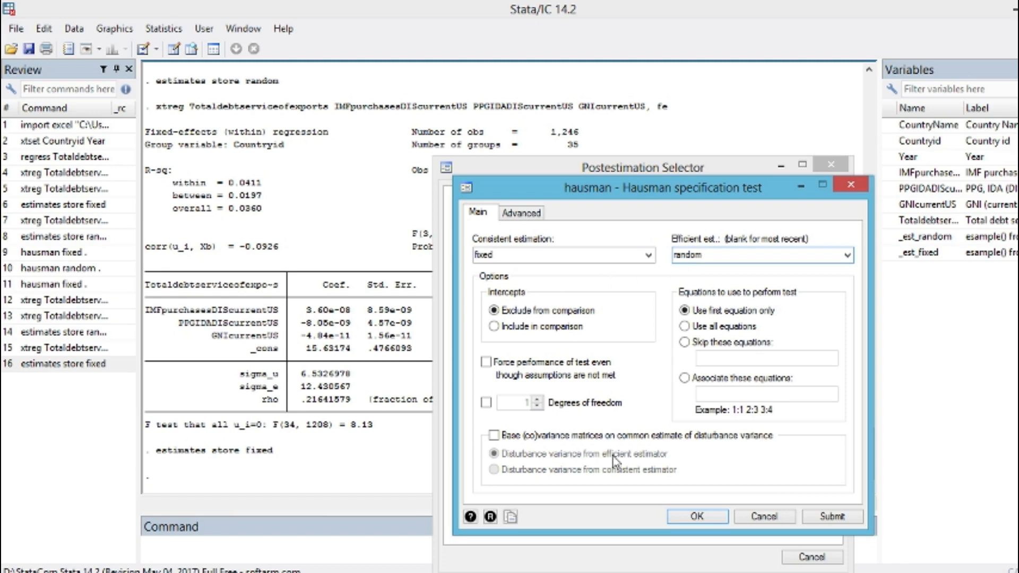
click(696, 518)
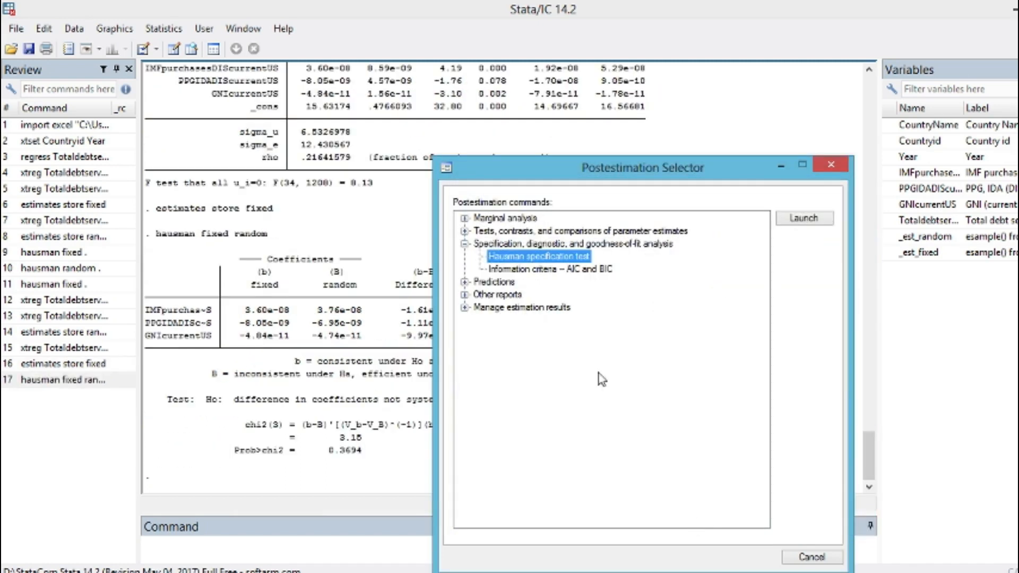
click(831, 166)
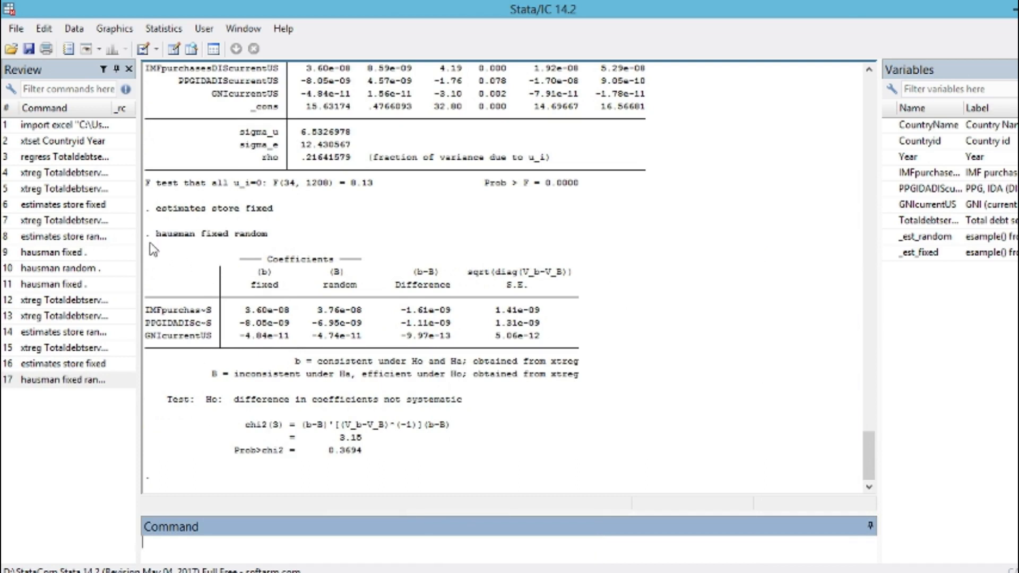
drag(153, 256, 387, 478)
click(436, 477)
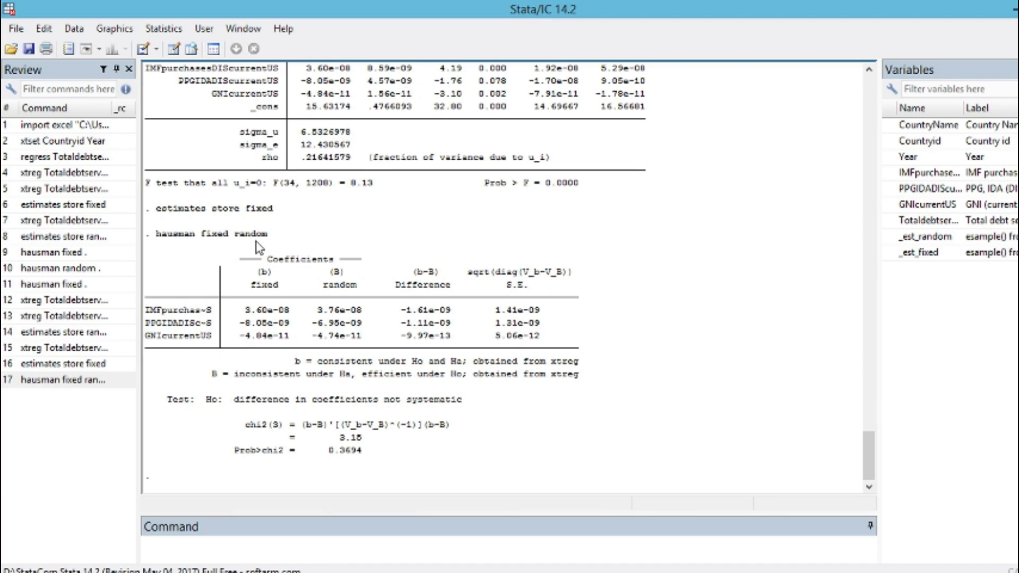
Run the Hausman specification test in reversed order, with random as the consistent estimation and fixed as the efficient estimation
click(166, 29)
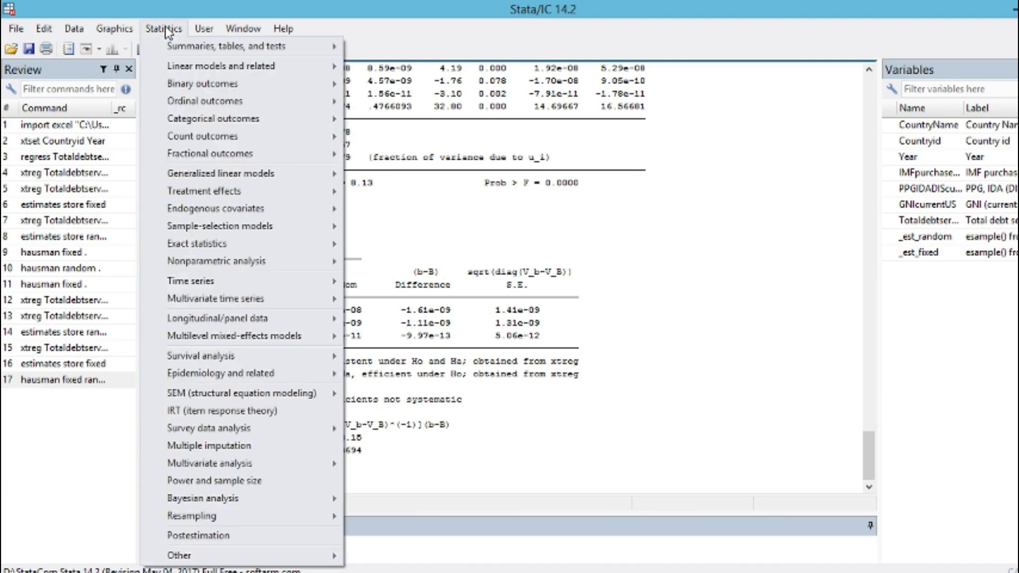
click(291, 533)
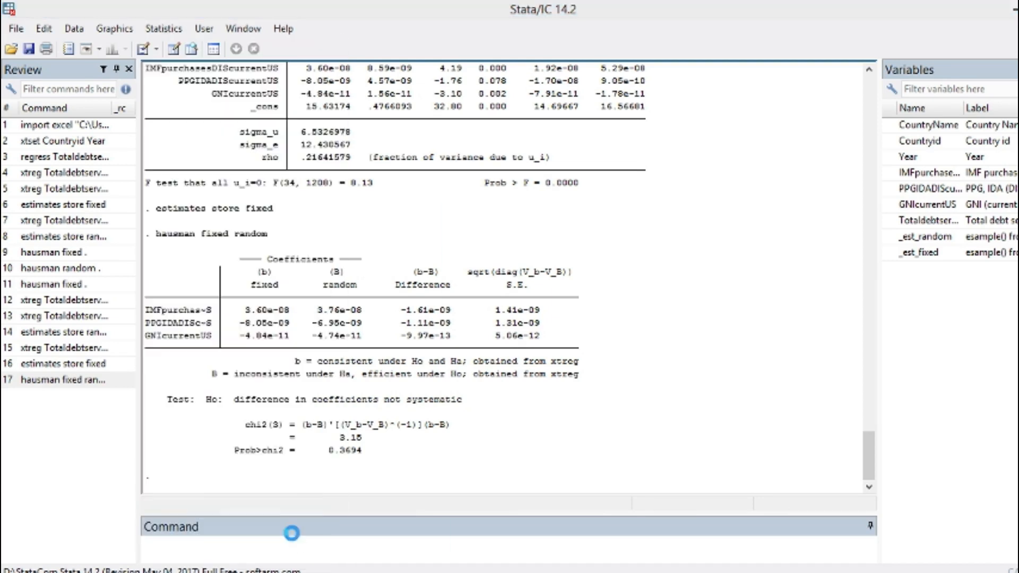
click(465, 232)
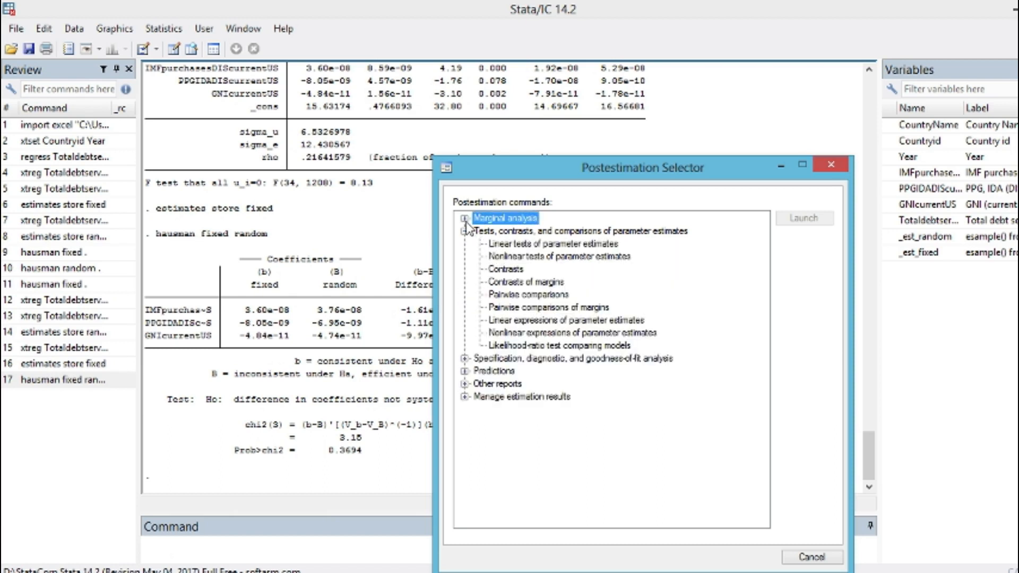
click(466, 359)
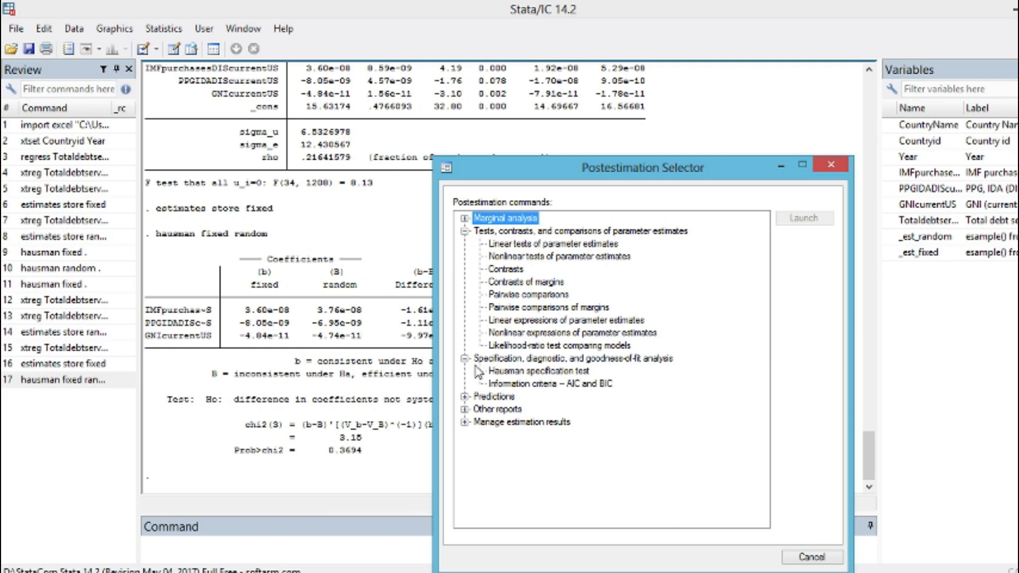
double_click(531, 371)
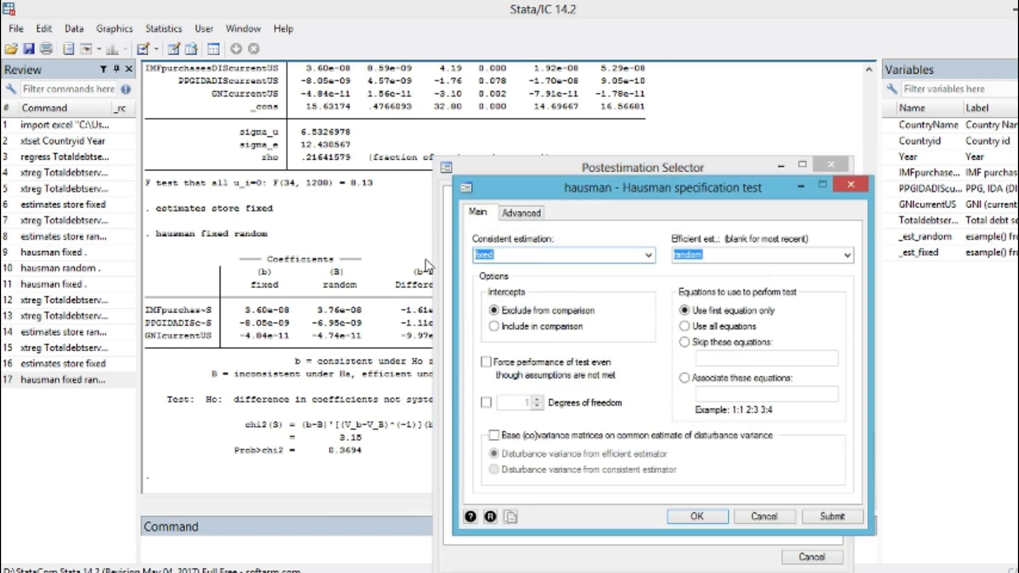
text(r)
click(648, 255)
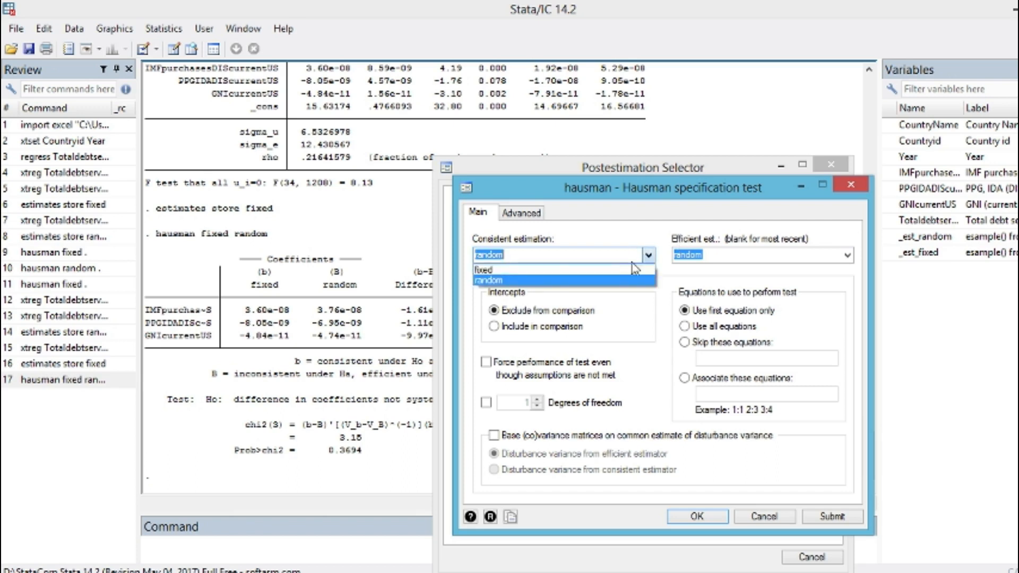
click(544, 281)
click(846, 256)
click(721, 270)
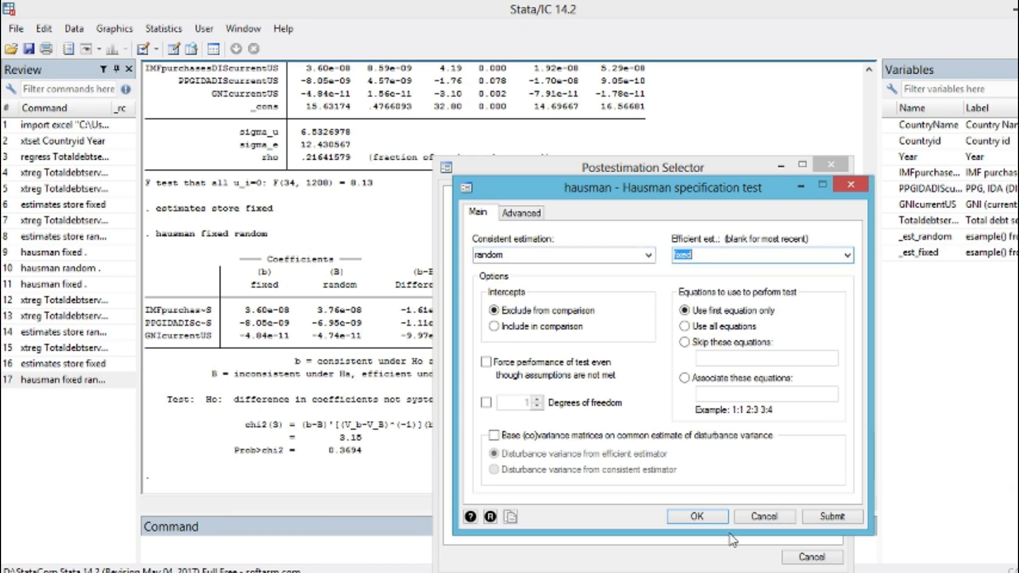
click(720, 517)
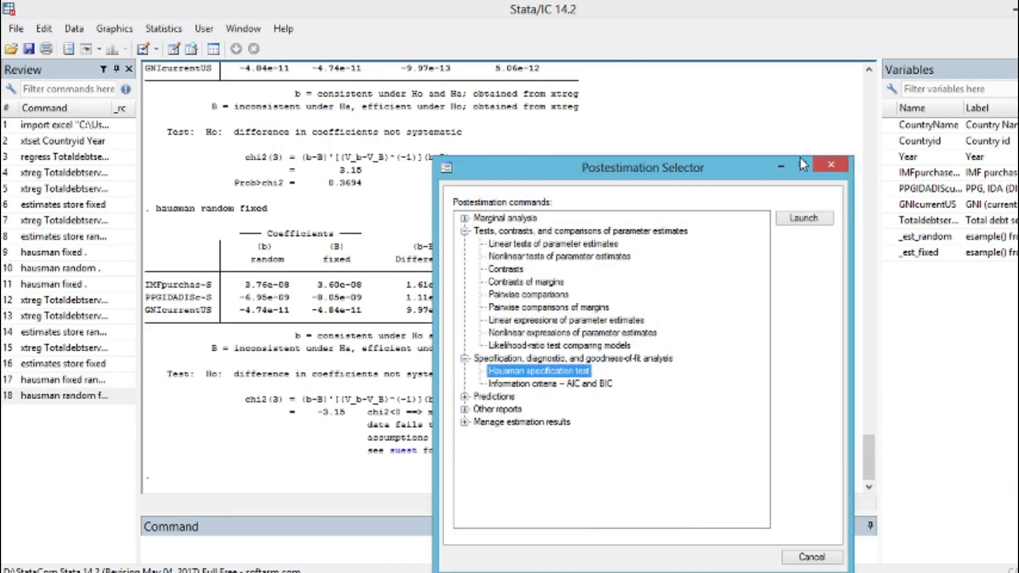
click(604, 136)
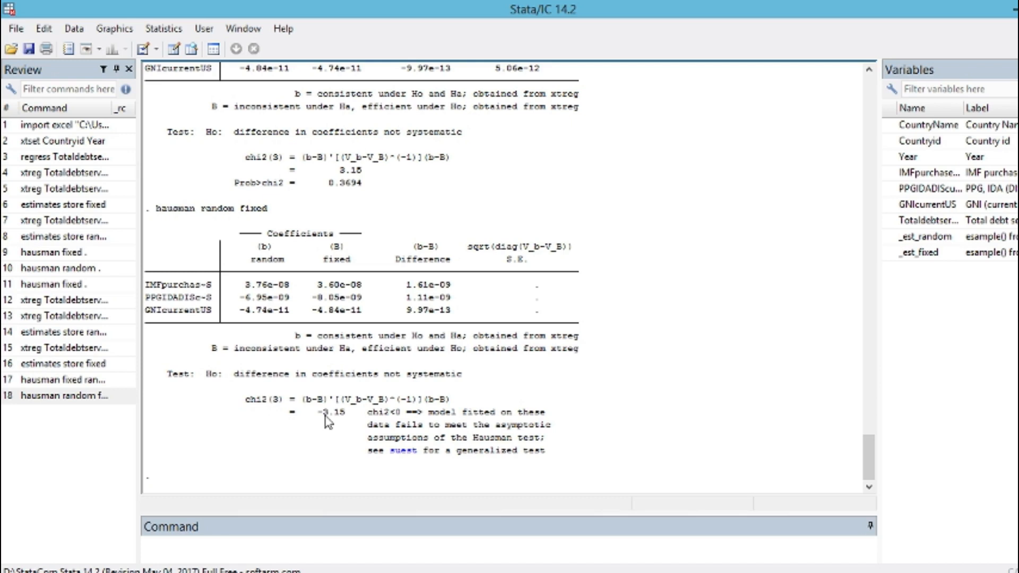
Run the Hausman specification test again with fixed as the consistent estimation and random as the efficient estimation
click(160, 30)
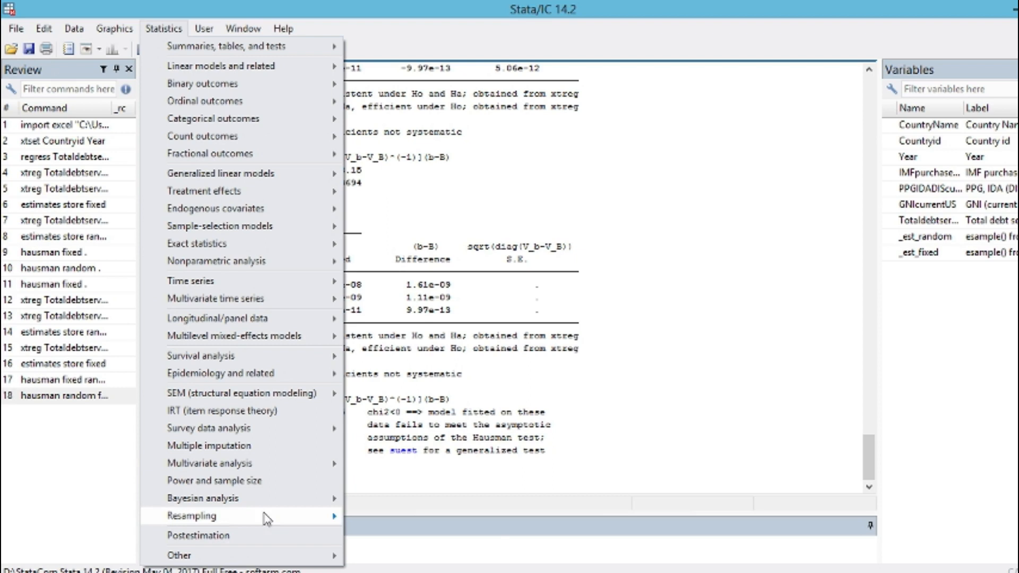
click(276, 535)
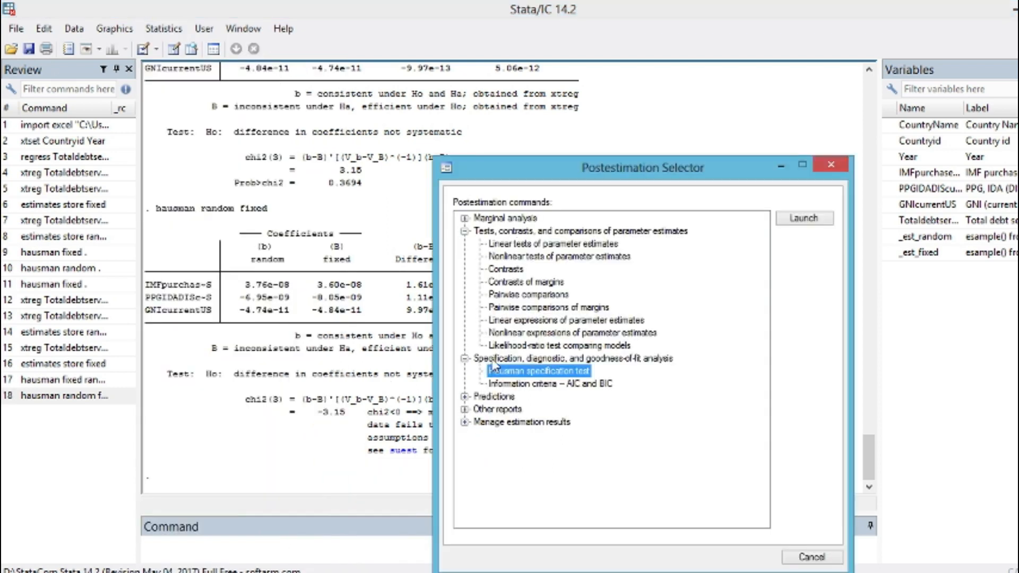
double_click(508, 374)
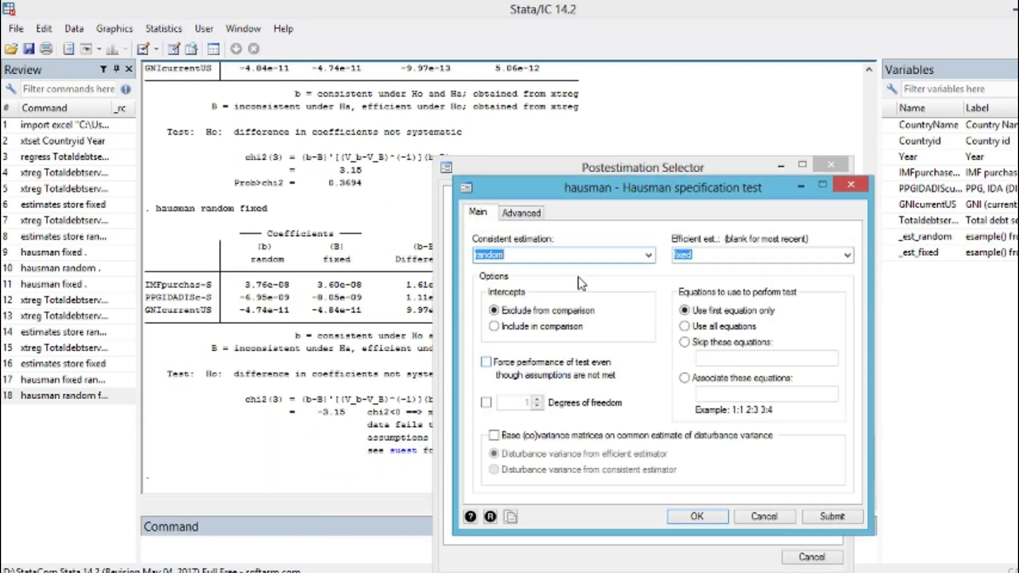
click(648, 255)
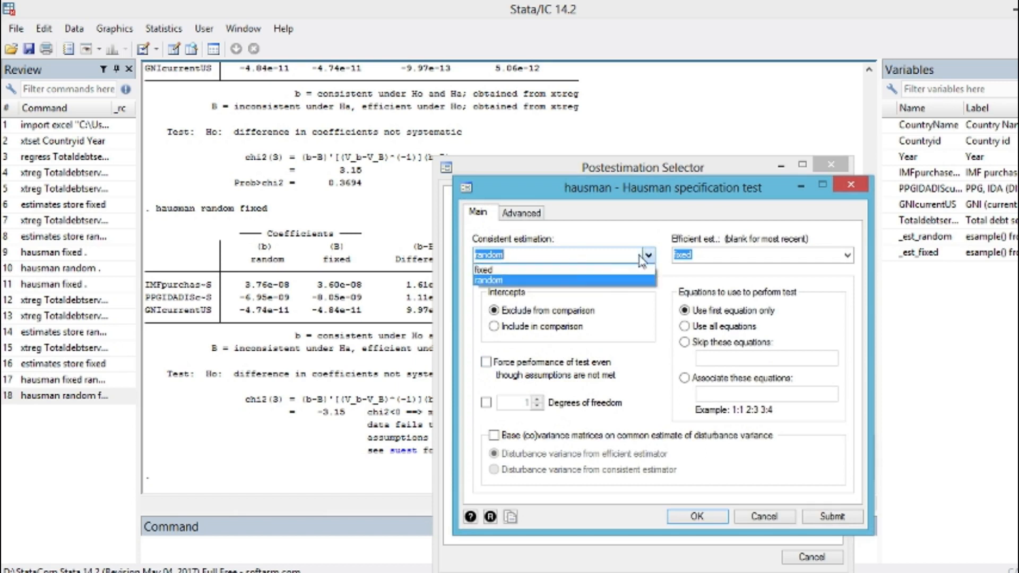
click(518, 273)
click(847, 255)
click(706, 282)
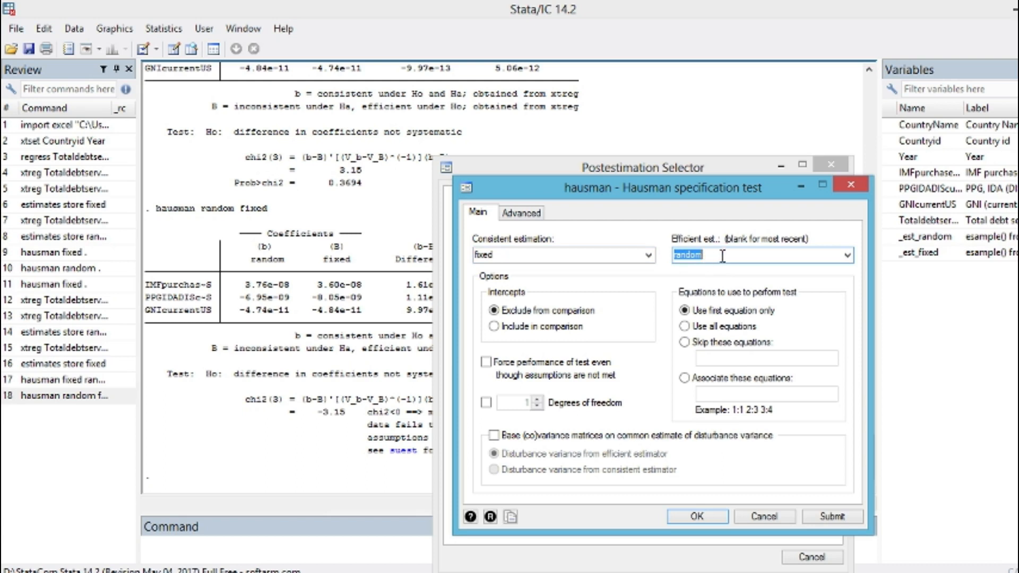
click(698, 516)
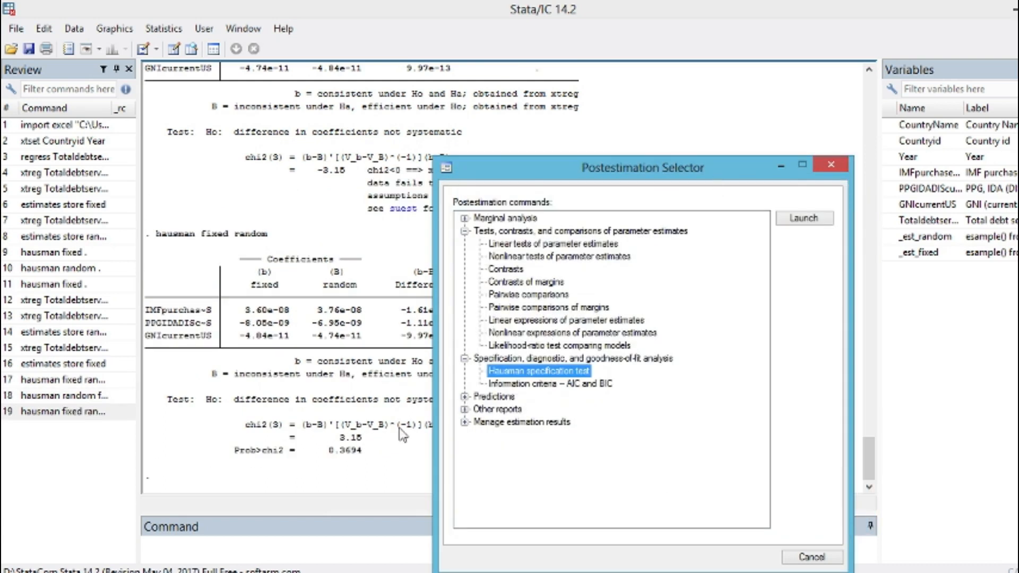
click(379, 467)
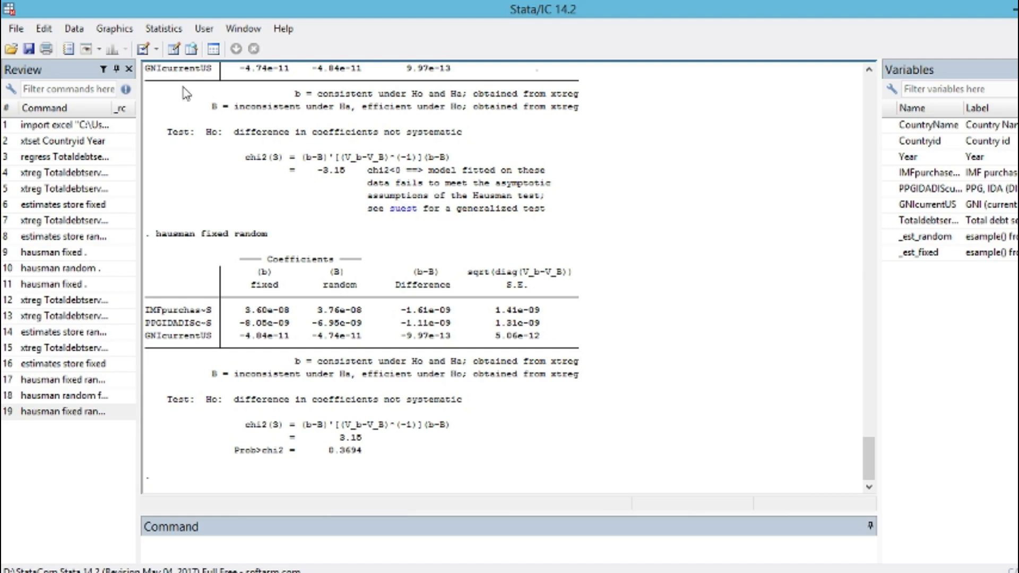
Run the panel linear regression of Totaldebtserviceofexports on the same three independent variables as a GLS random-effects model
click(165, 30)
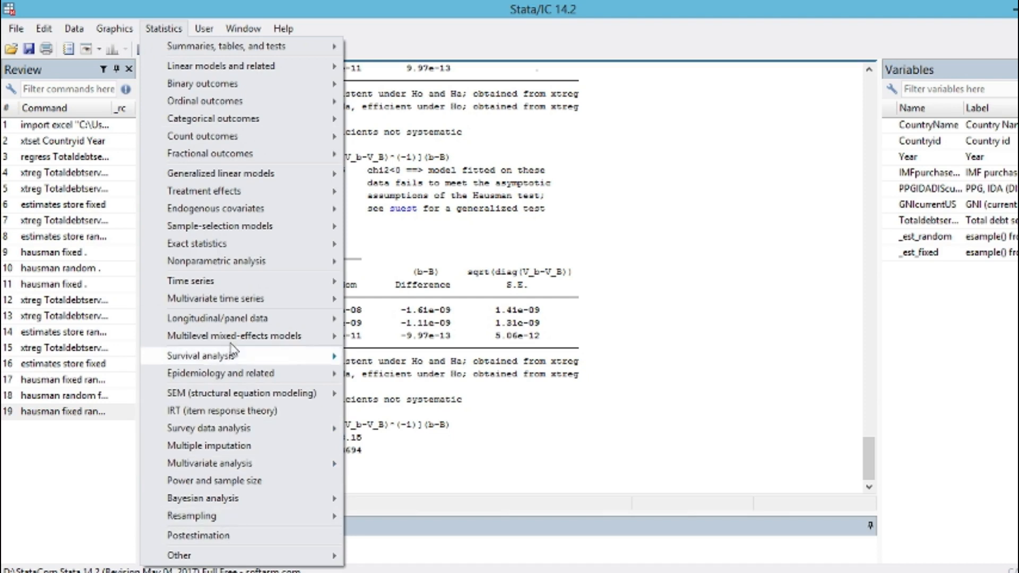
mouse_move(324, 322)
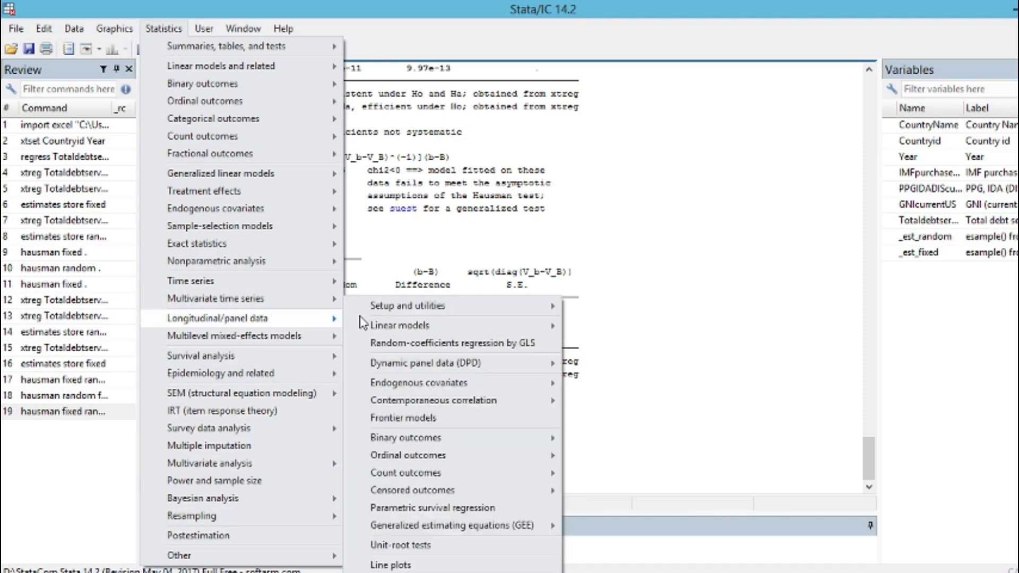
mouse_move(381, 330)
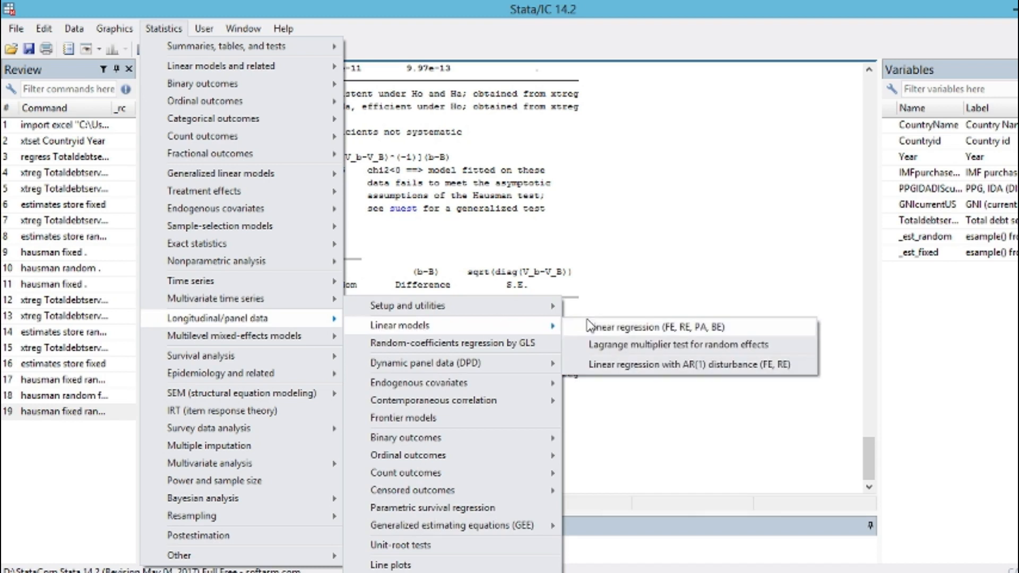
click(615, 331)
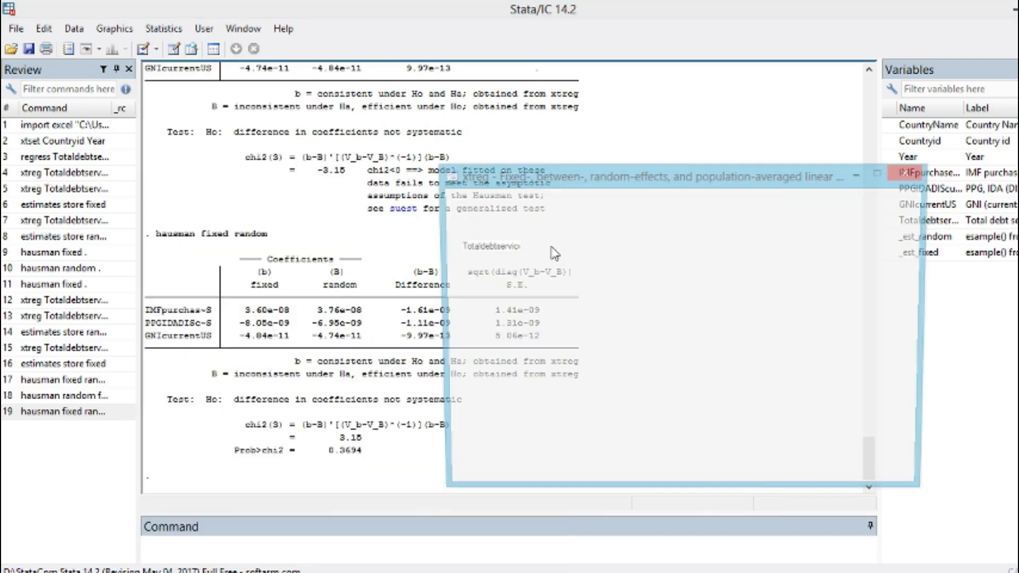
click(515, 306)
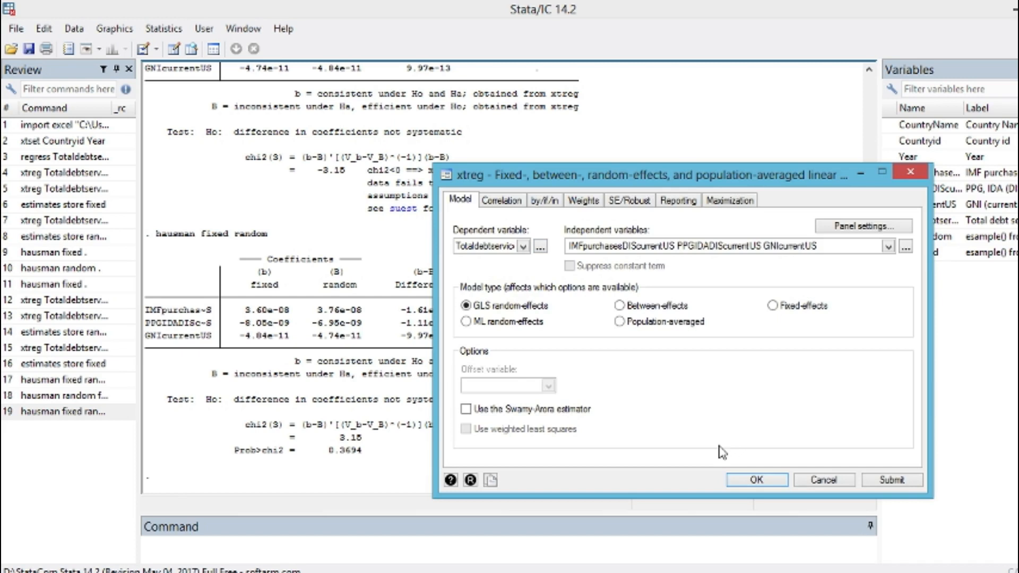
click(756, 480)
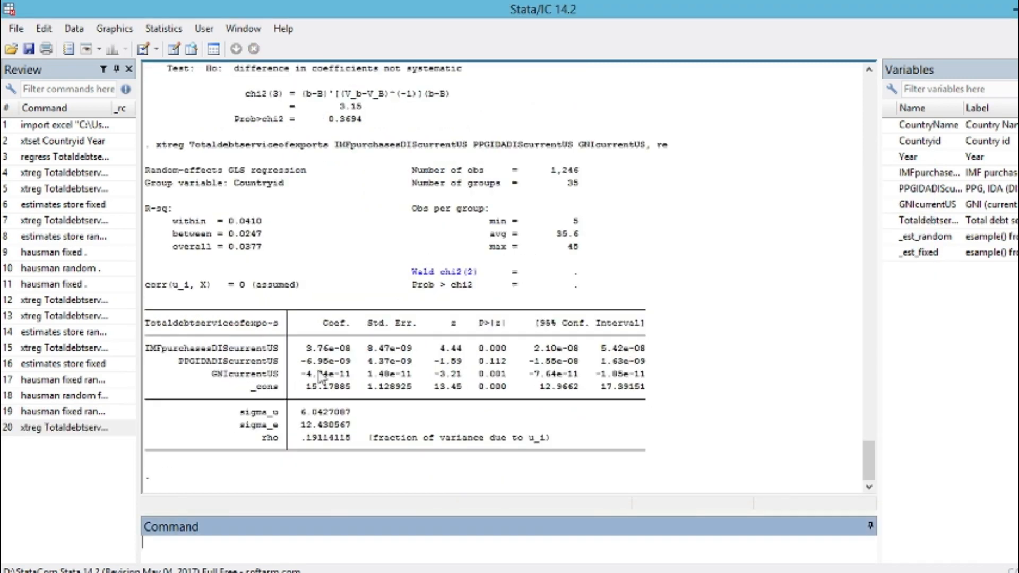